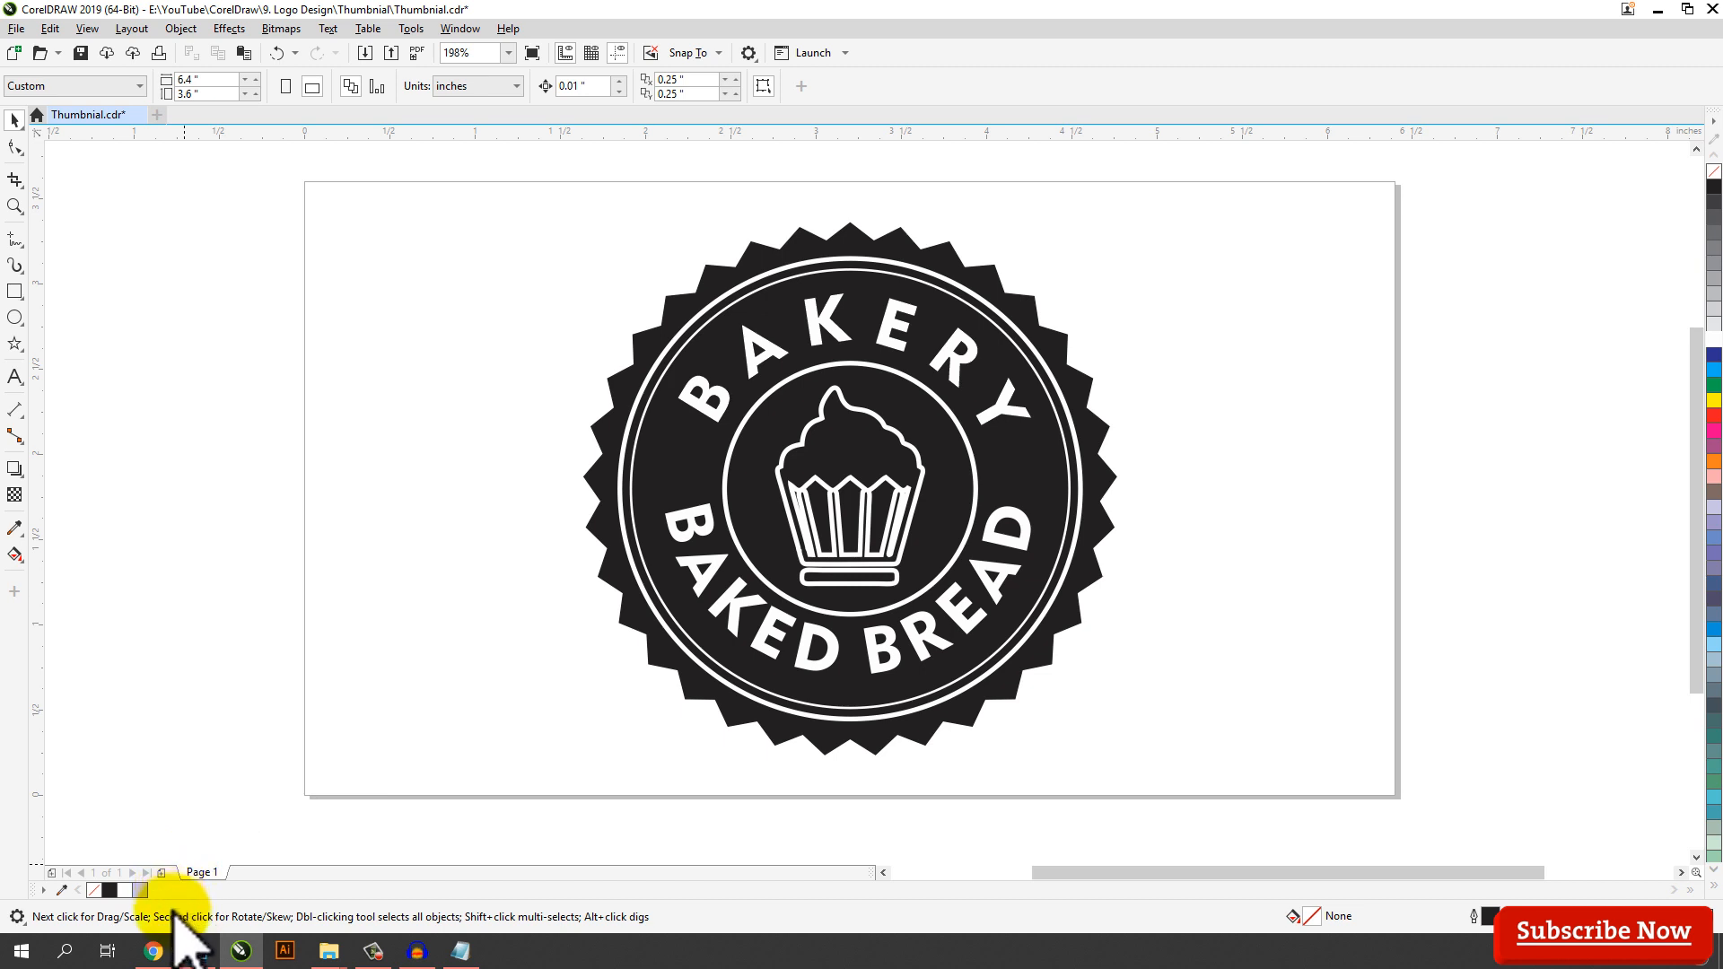
# Add a new page and draw a five-pointed star about 2.46 by 2.34 inches near its middle
pyautogui.click(162, 873)
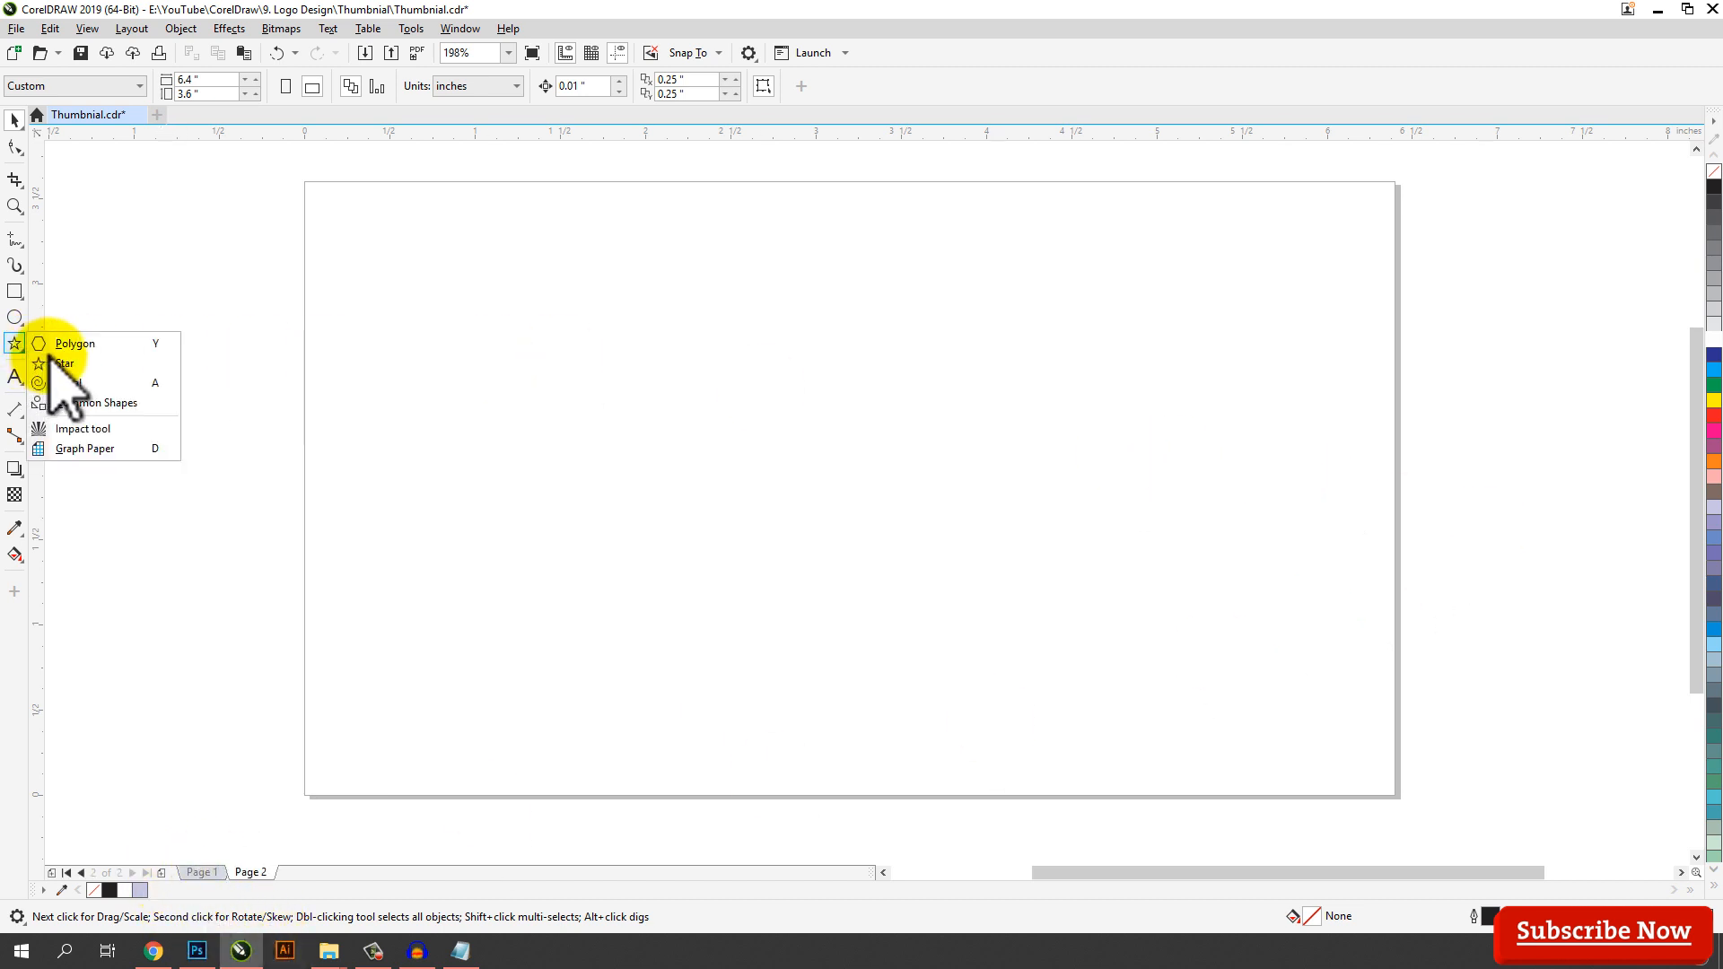
pyautogui.click(85, 363)
pyautogui.moveTo(651, 296); pyautogui.dragTo(1050, 728)
pyautogui.press('space')
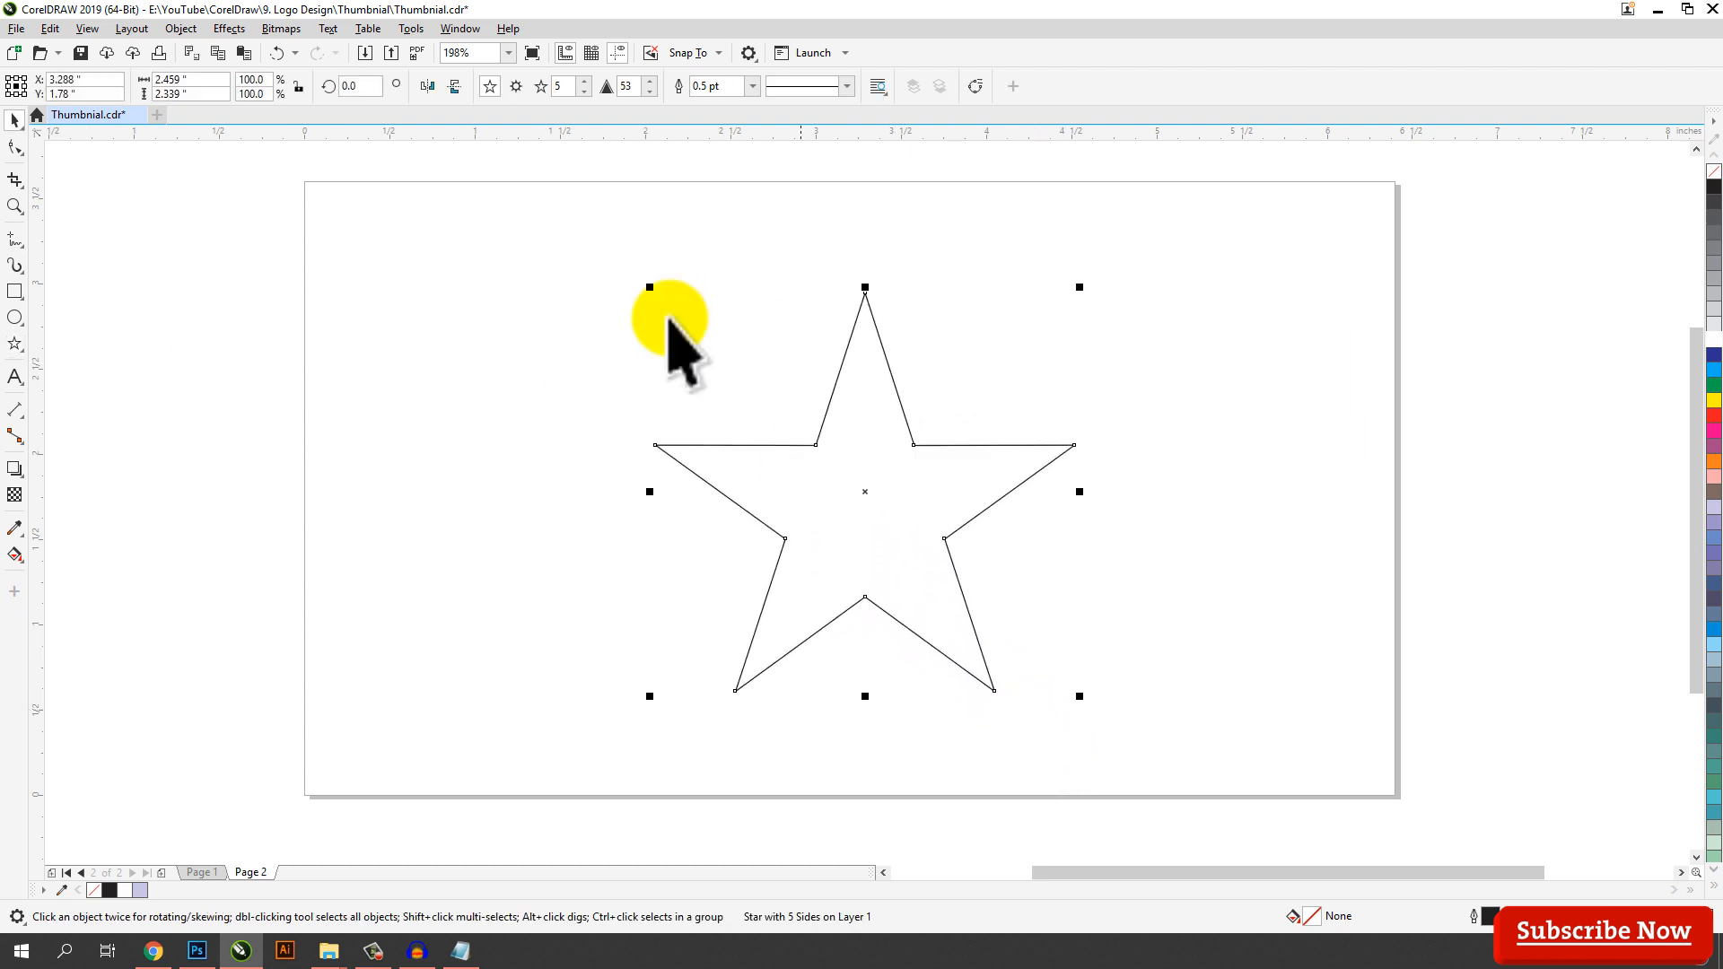
# Set the star to 33 points with a sharpness of 6
pyautogui.click(586, 82)
pyautogui.moveTo(588, 84); pyautogui.dragTo(577, 87)
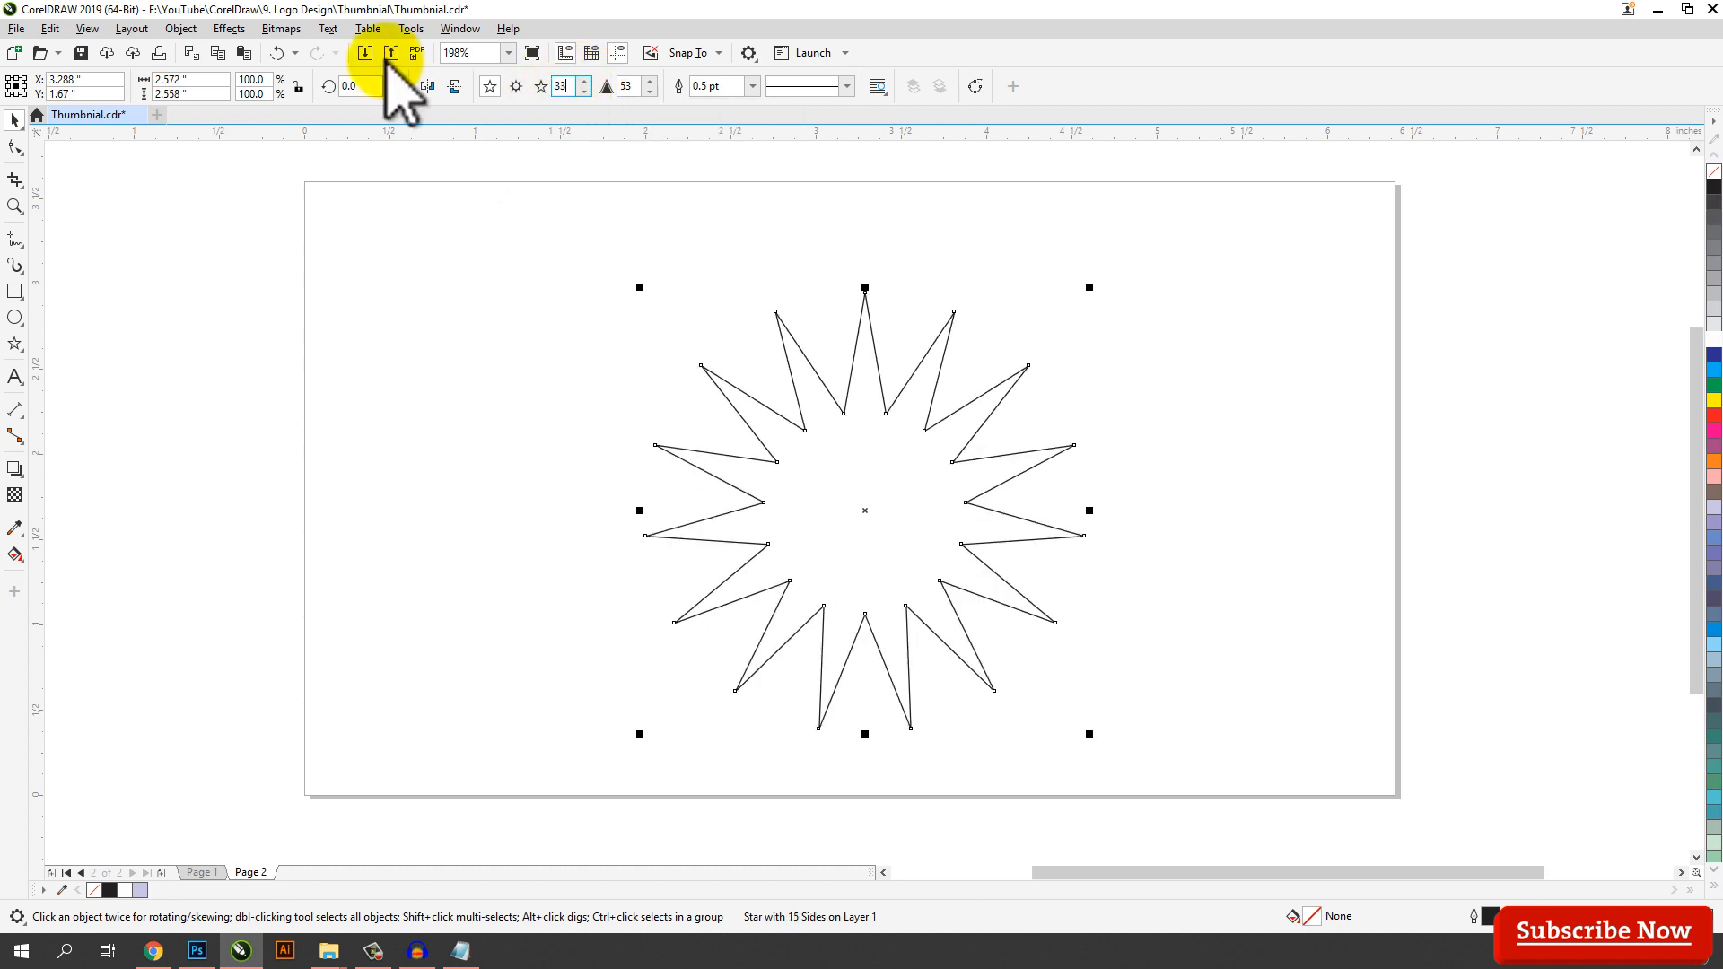
pyautogui.write('33')
pyautogui.press('Return')
pyautogui.doubleClick(648, 87)
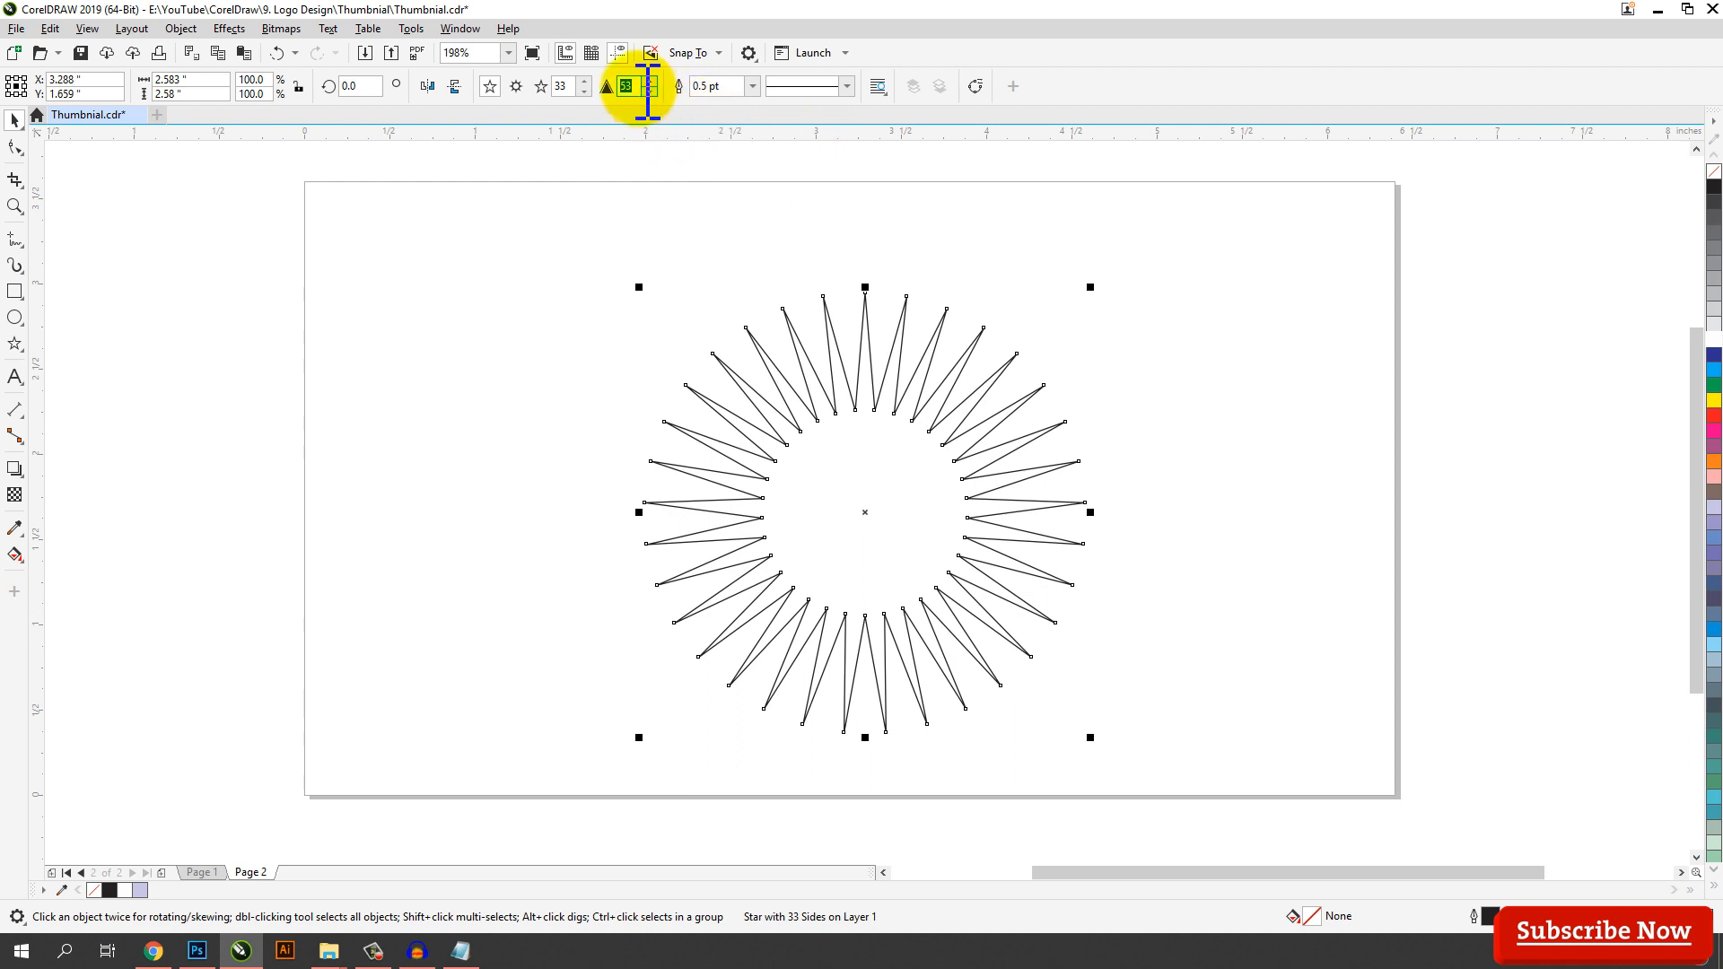
pyautogui.write('6')
pyautogui.press('Return')
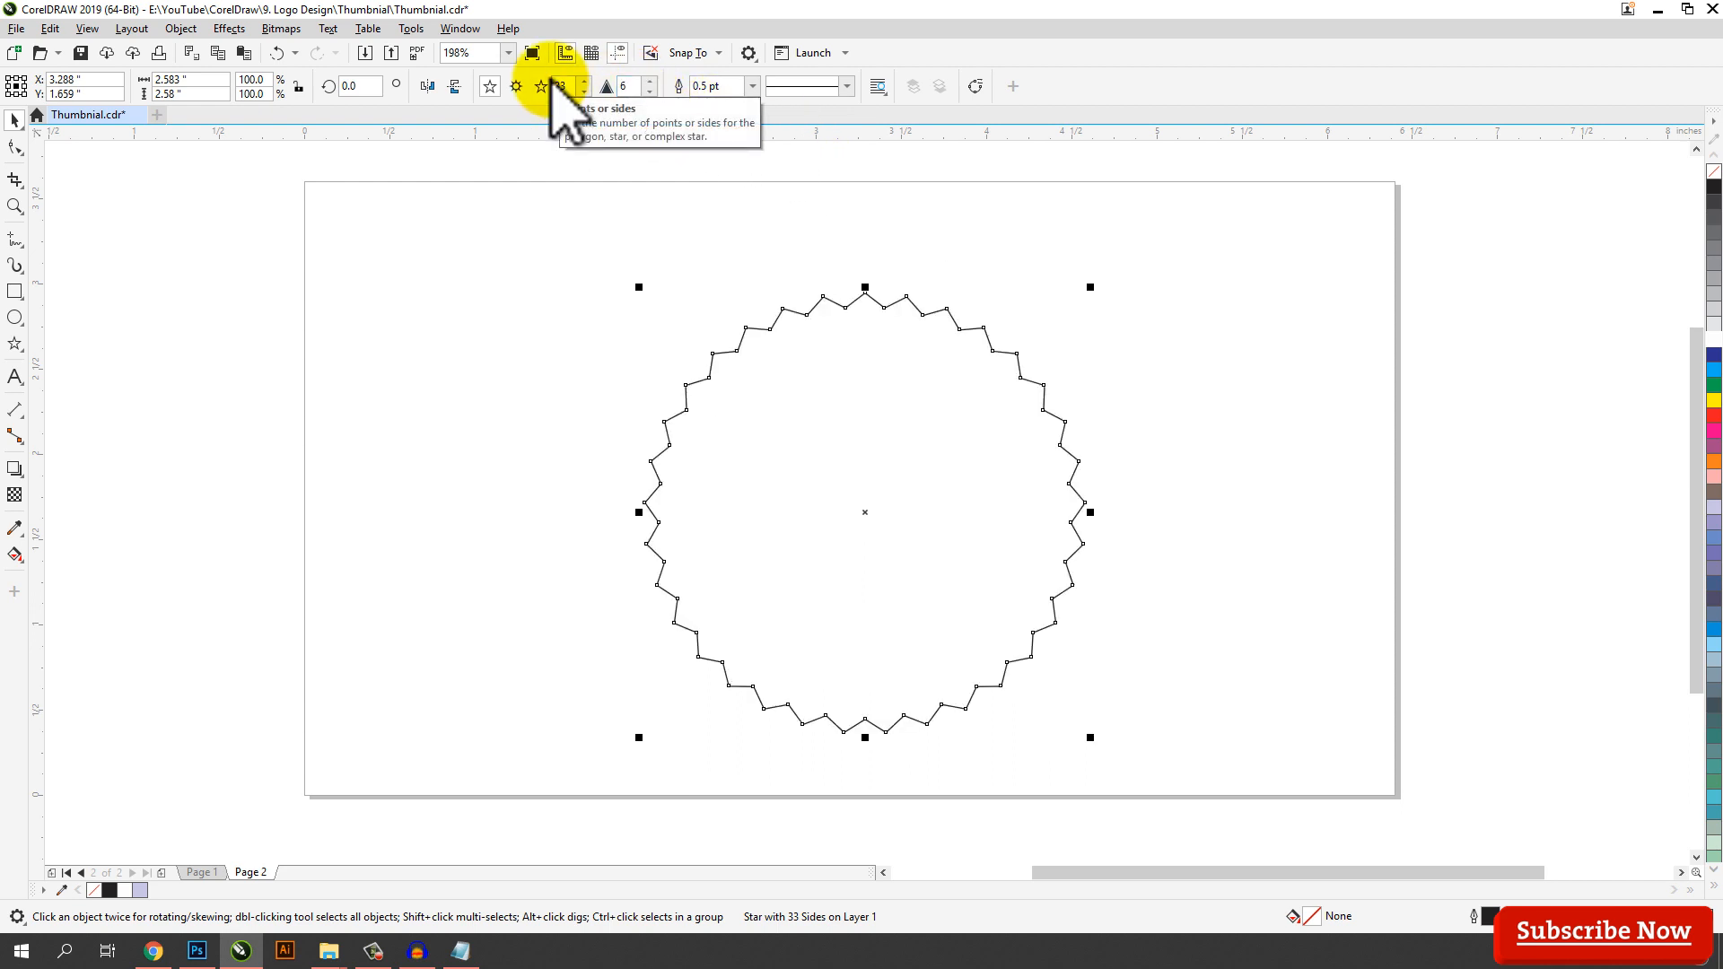
# Centre the star badge on the page at about 2.92 inches wide and fill it black
pyautogui.moveTo(994, 465); pyautogui.dragTo(963, 440)
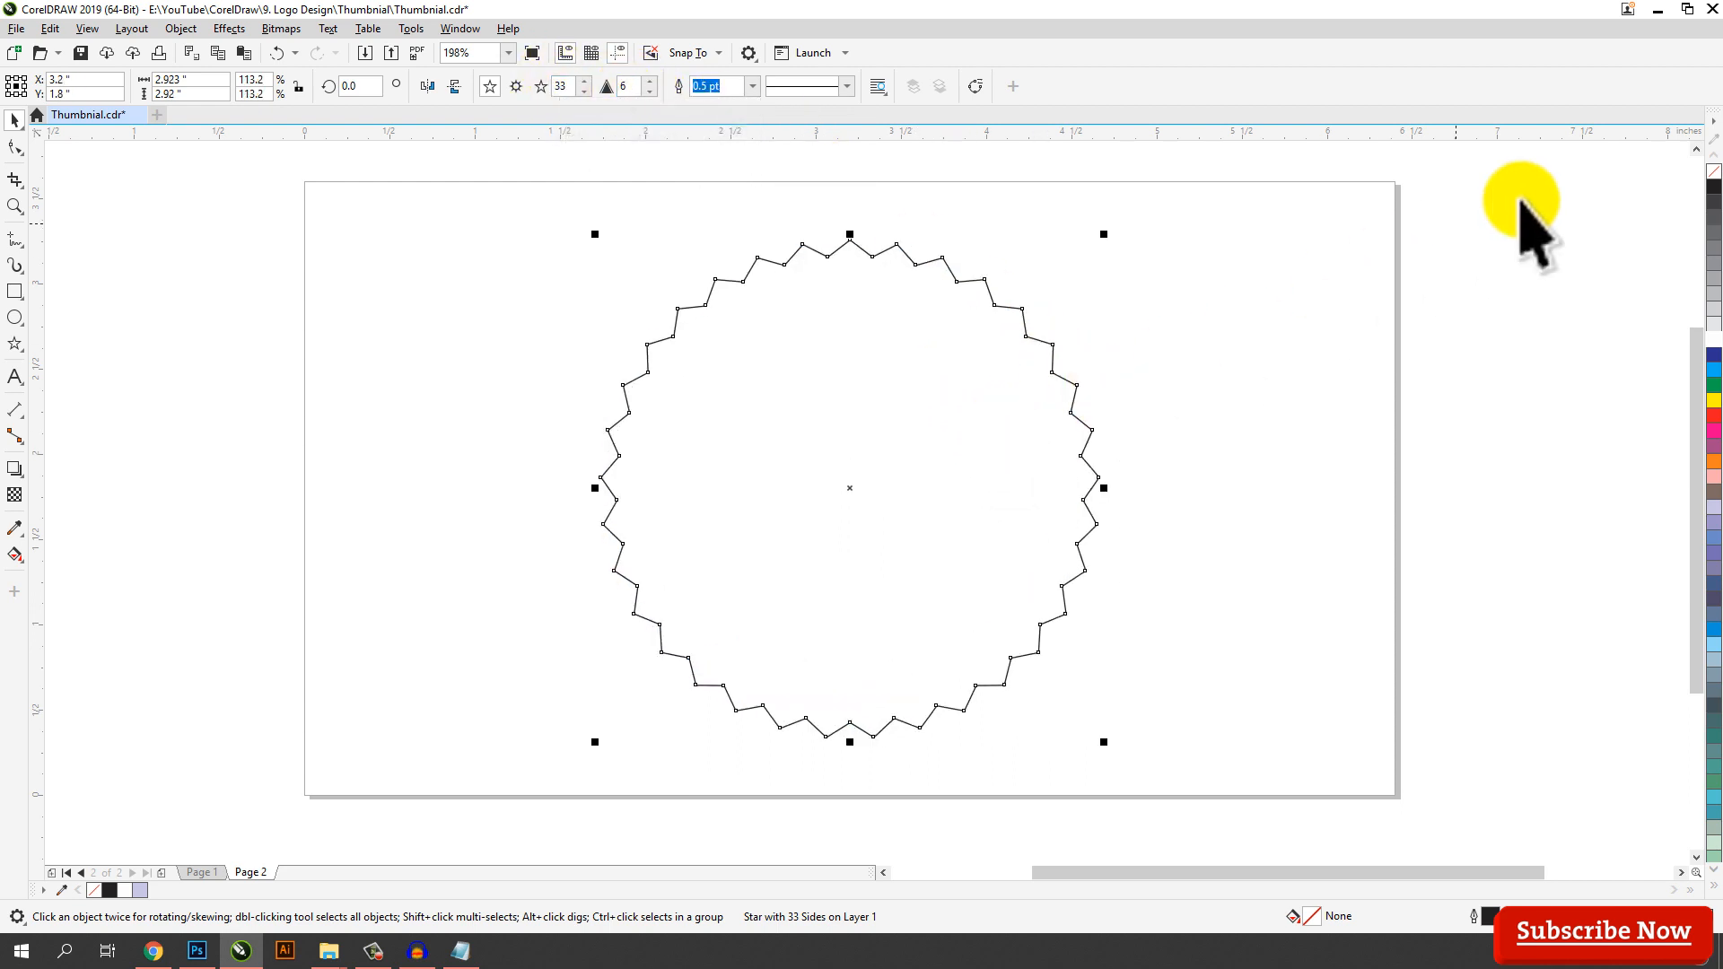
pyautogui.click(1715, 186)
pyautogui.click(1239, 361)
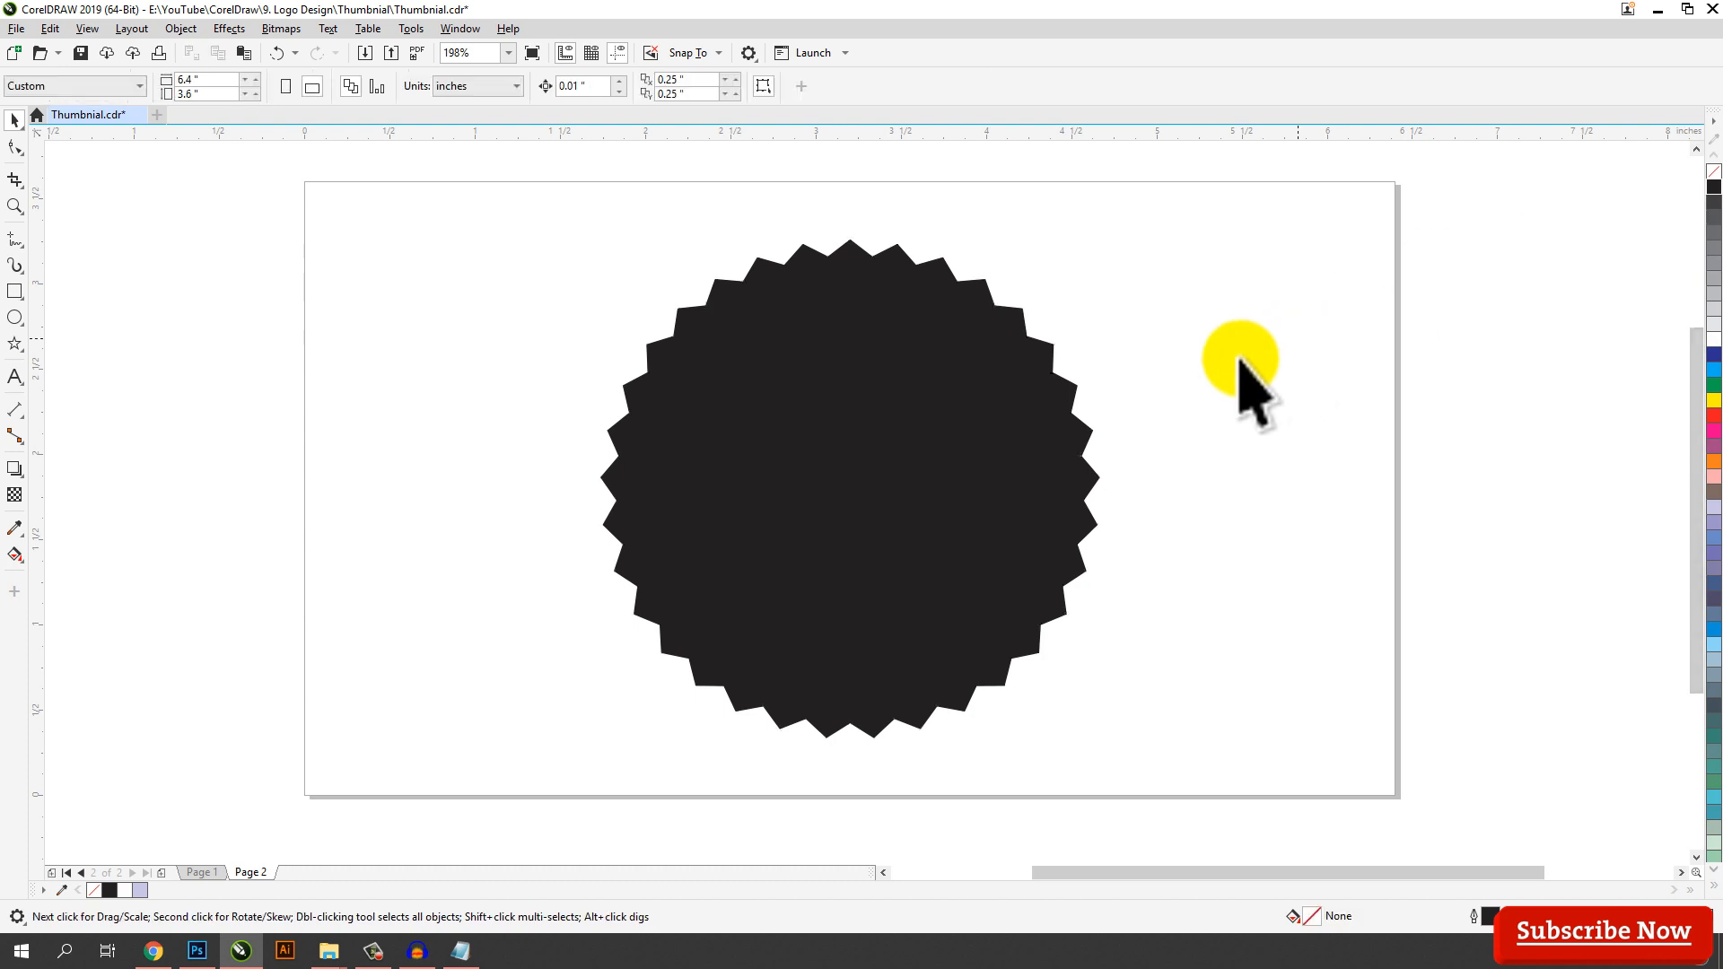
# Draw a white-outlined circle about 2.24 inches in diameter and move it onto the black badge
pyautogui.click(64, 319)
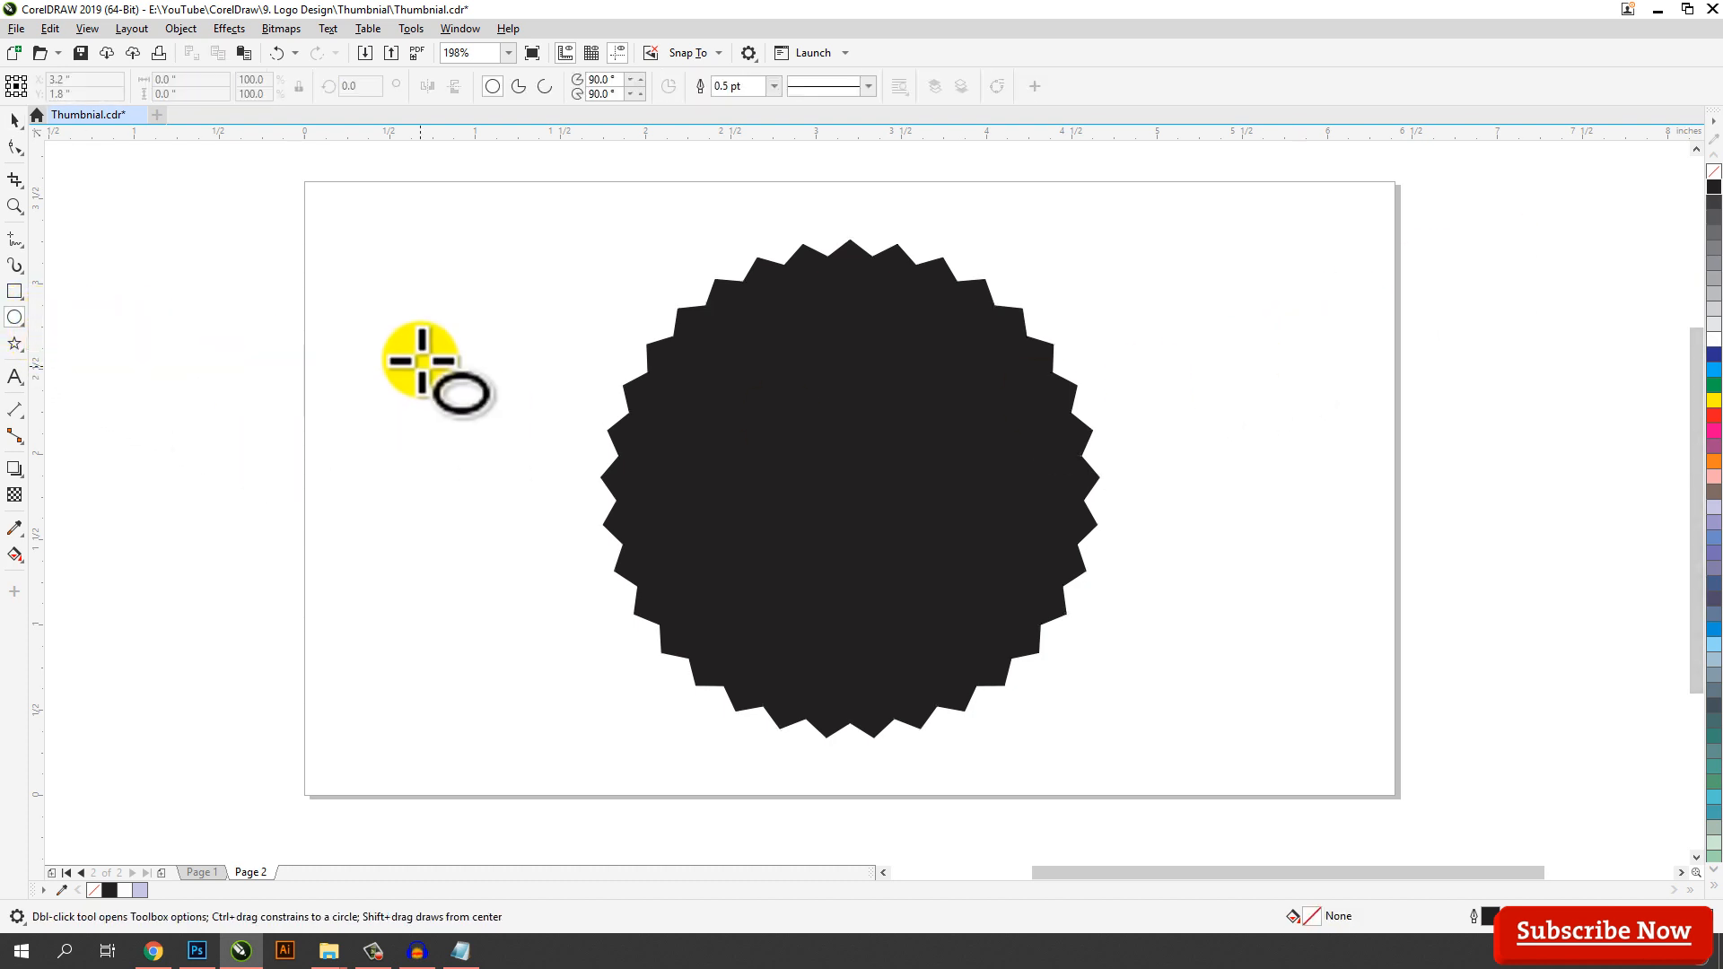
pyautogui.moveTo(403, 326); pyautogui.dragTo(796, 718)
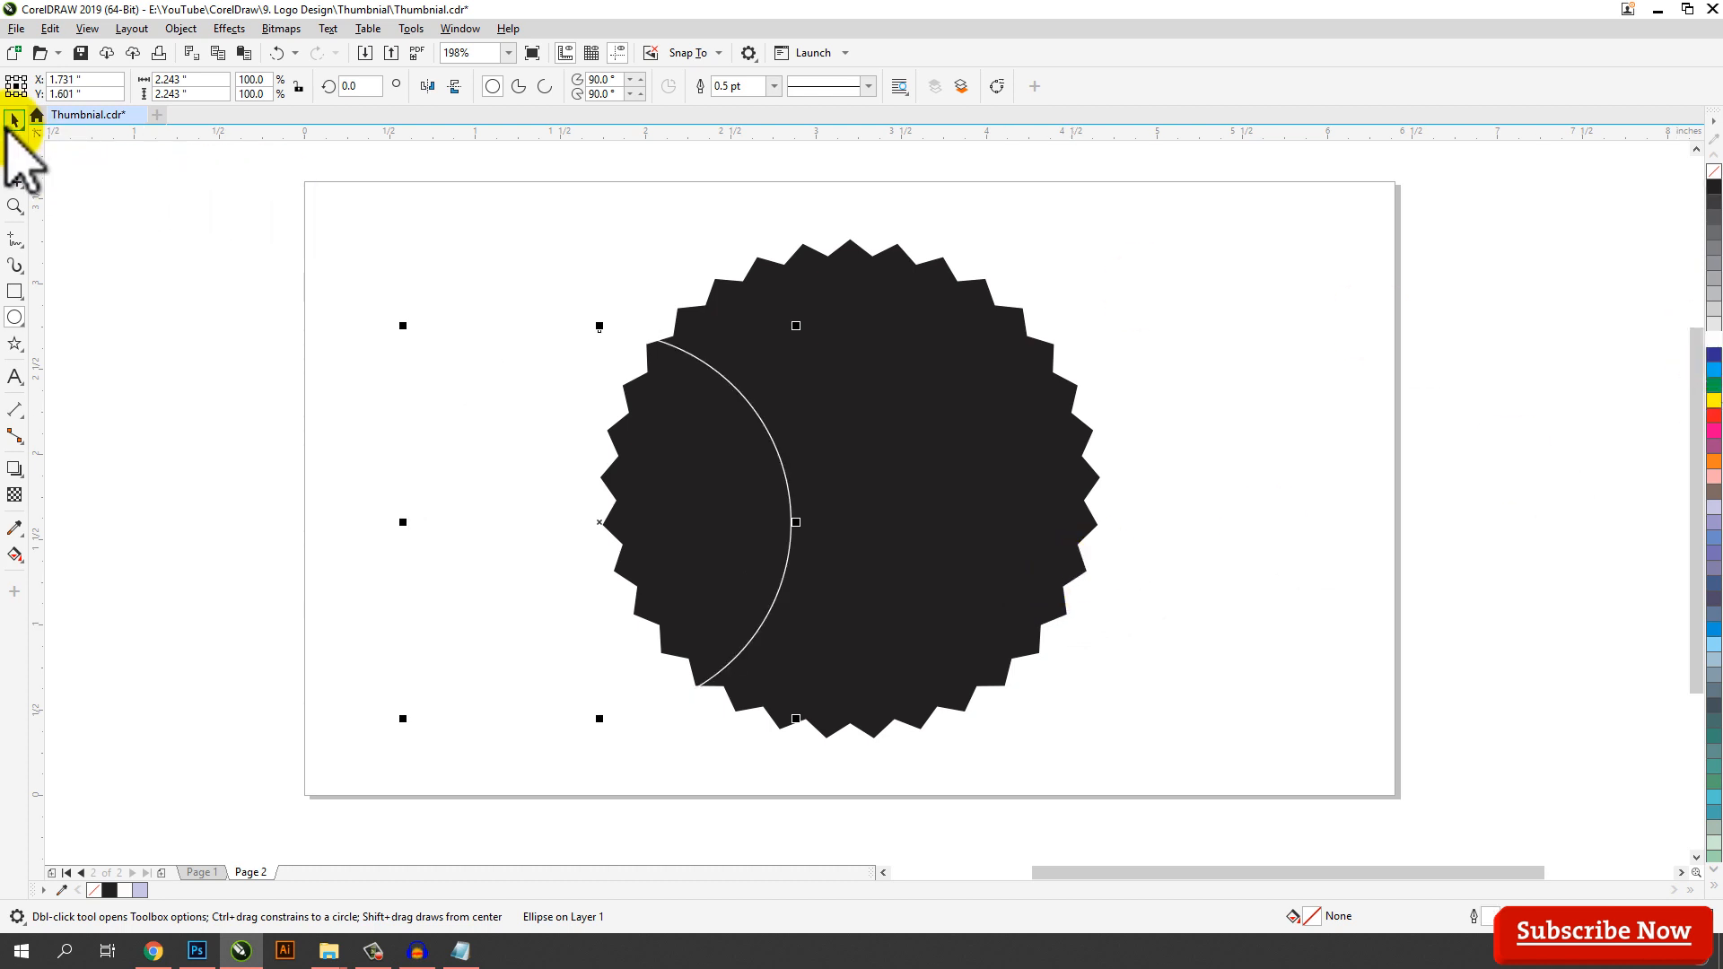
pyautogui.click(14, 120)
pyautogui.moveTo(509, 415); pyautogui.dragTo(777, 406)
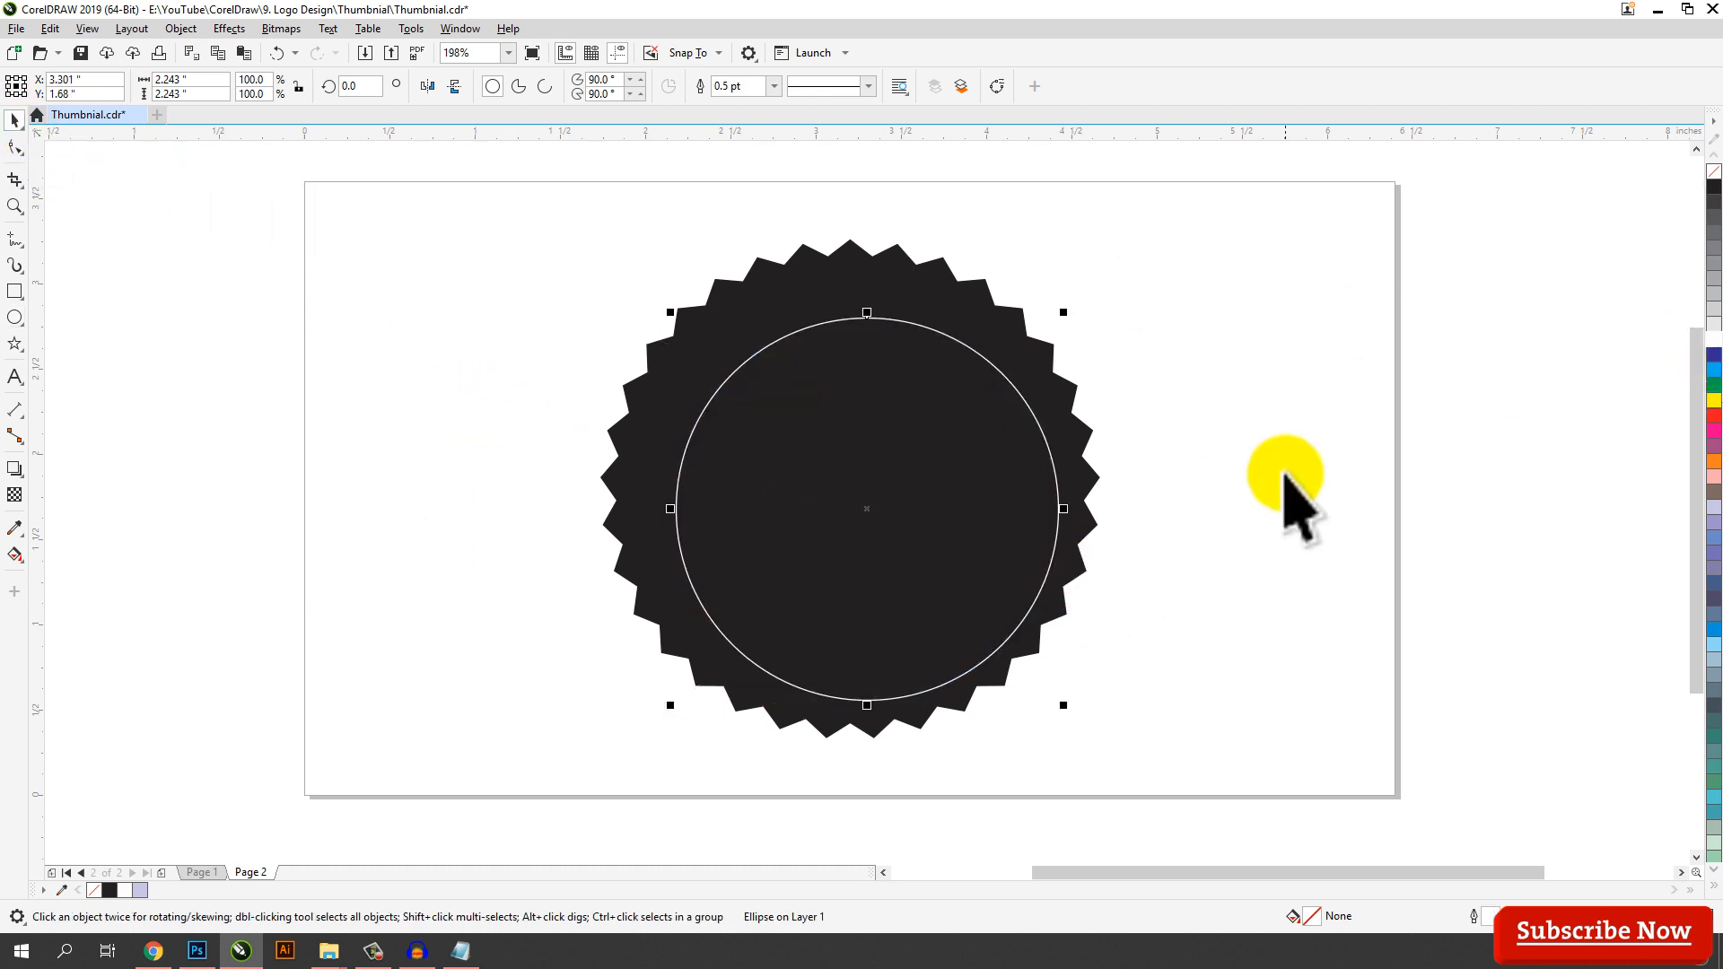
# Set the circle's outline width to 2 pt
pyautogui.click(1176, 530)
pyautogui.click(913, 406)
pyautogui.click(723, 86)
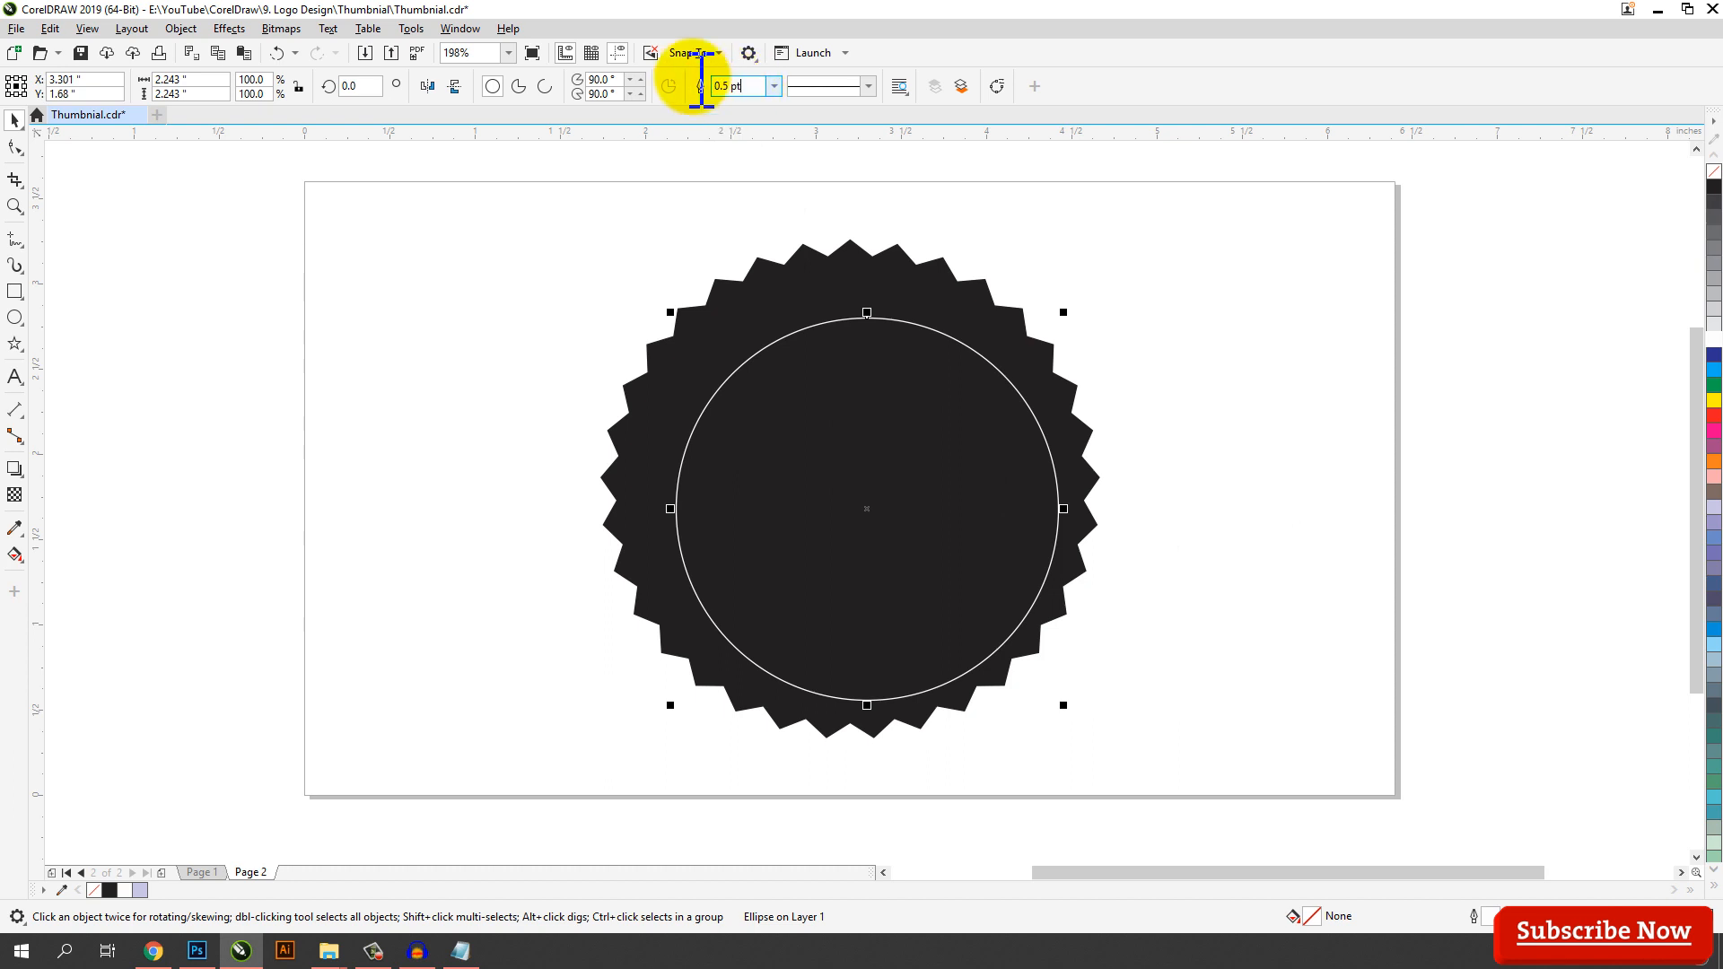
pyautogui.moveTo(701, 80); pyautogui.dragTo(573, 58)
pyautogui.write('2')
pyautogui.press('Return')
pyautogui.click(1183, 495)
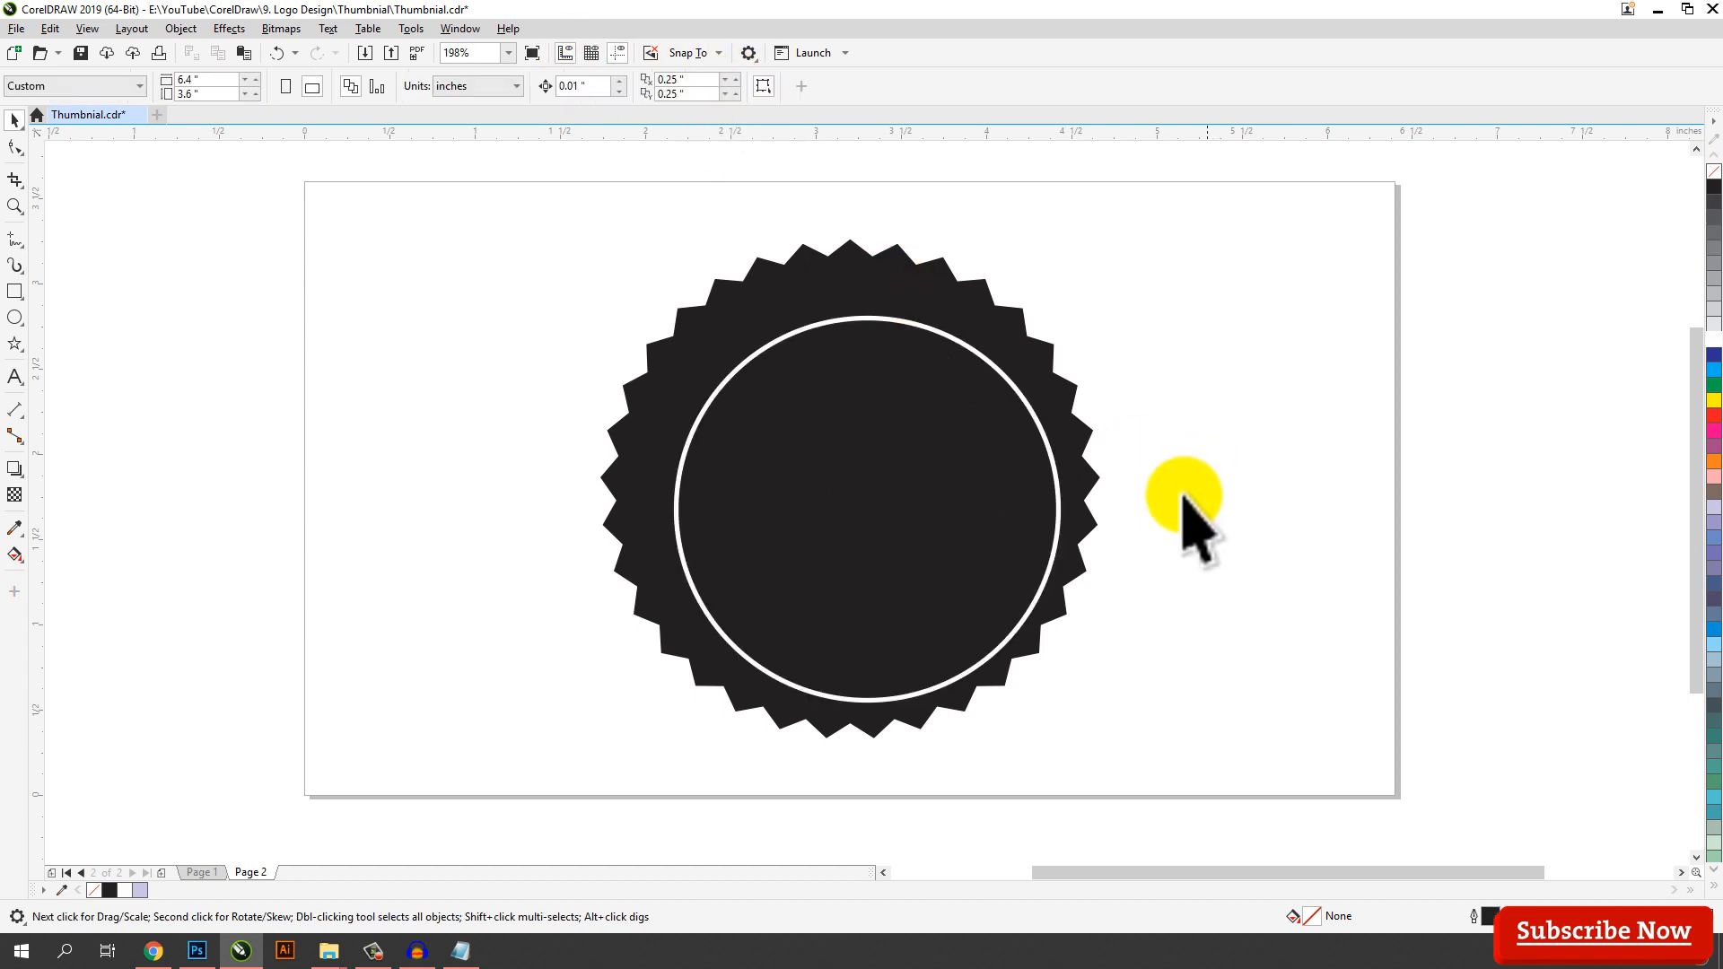
# Align the circle and the badge to each other's centres horizontally and vertically using Align and Distribute
pyautogui.click(181, 29)
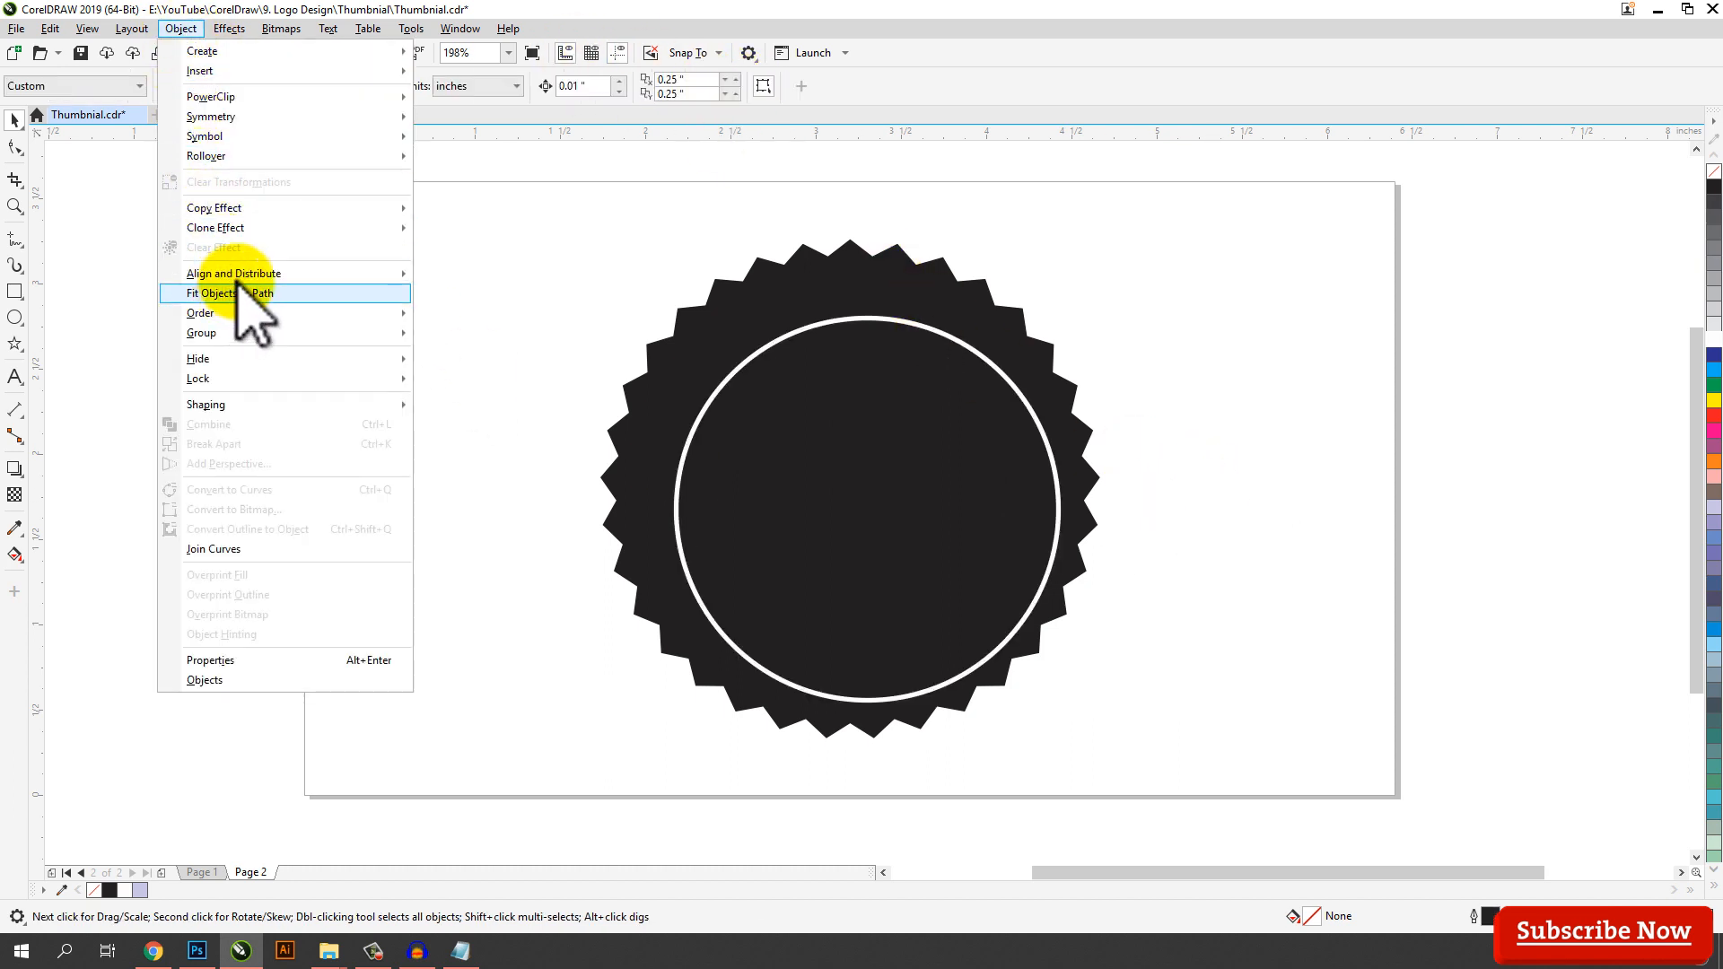
pyautogui.moveTo(404, 273)
pyautogui.click(462, 489)
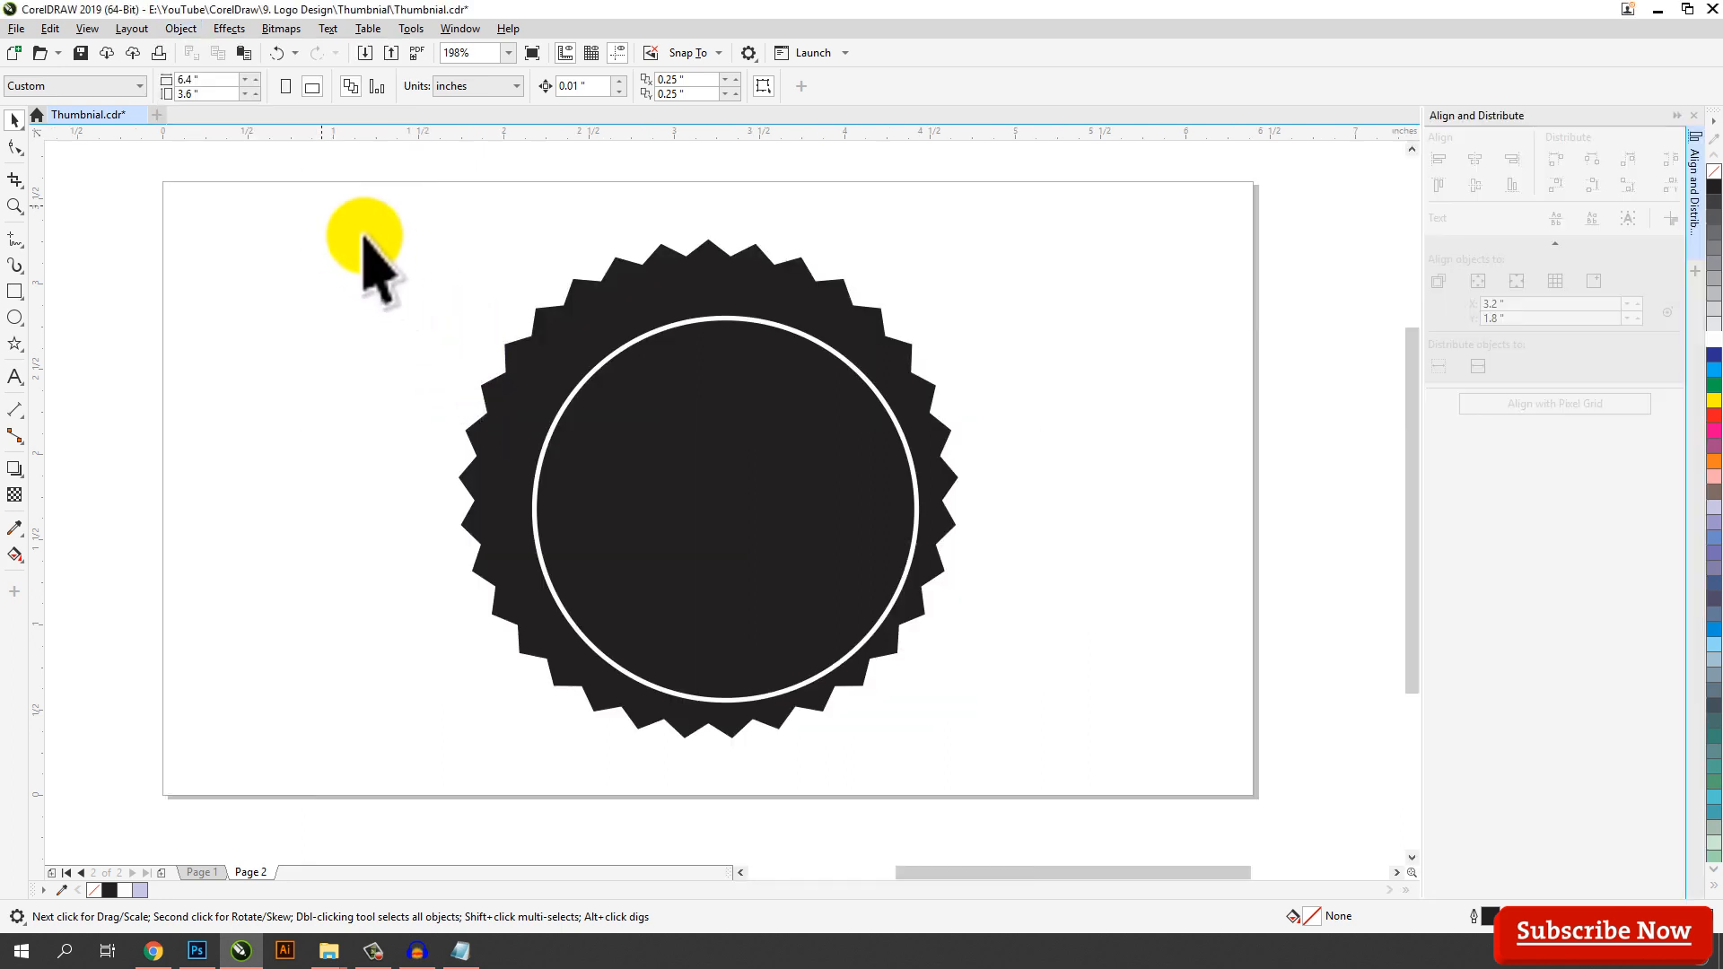
pyautogui.moveTo(365, 237); pyautogui.dragTo(1091, 785)
pyautogui.click(1474, 185)
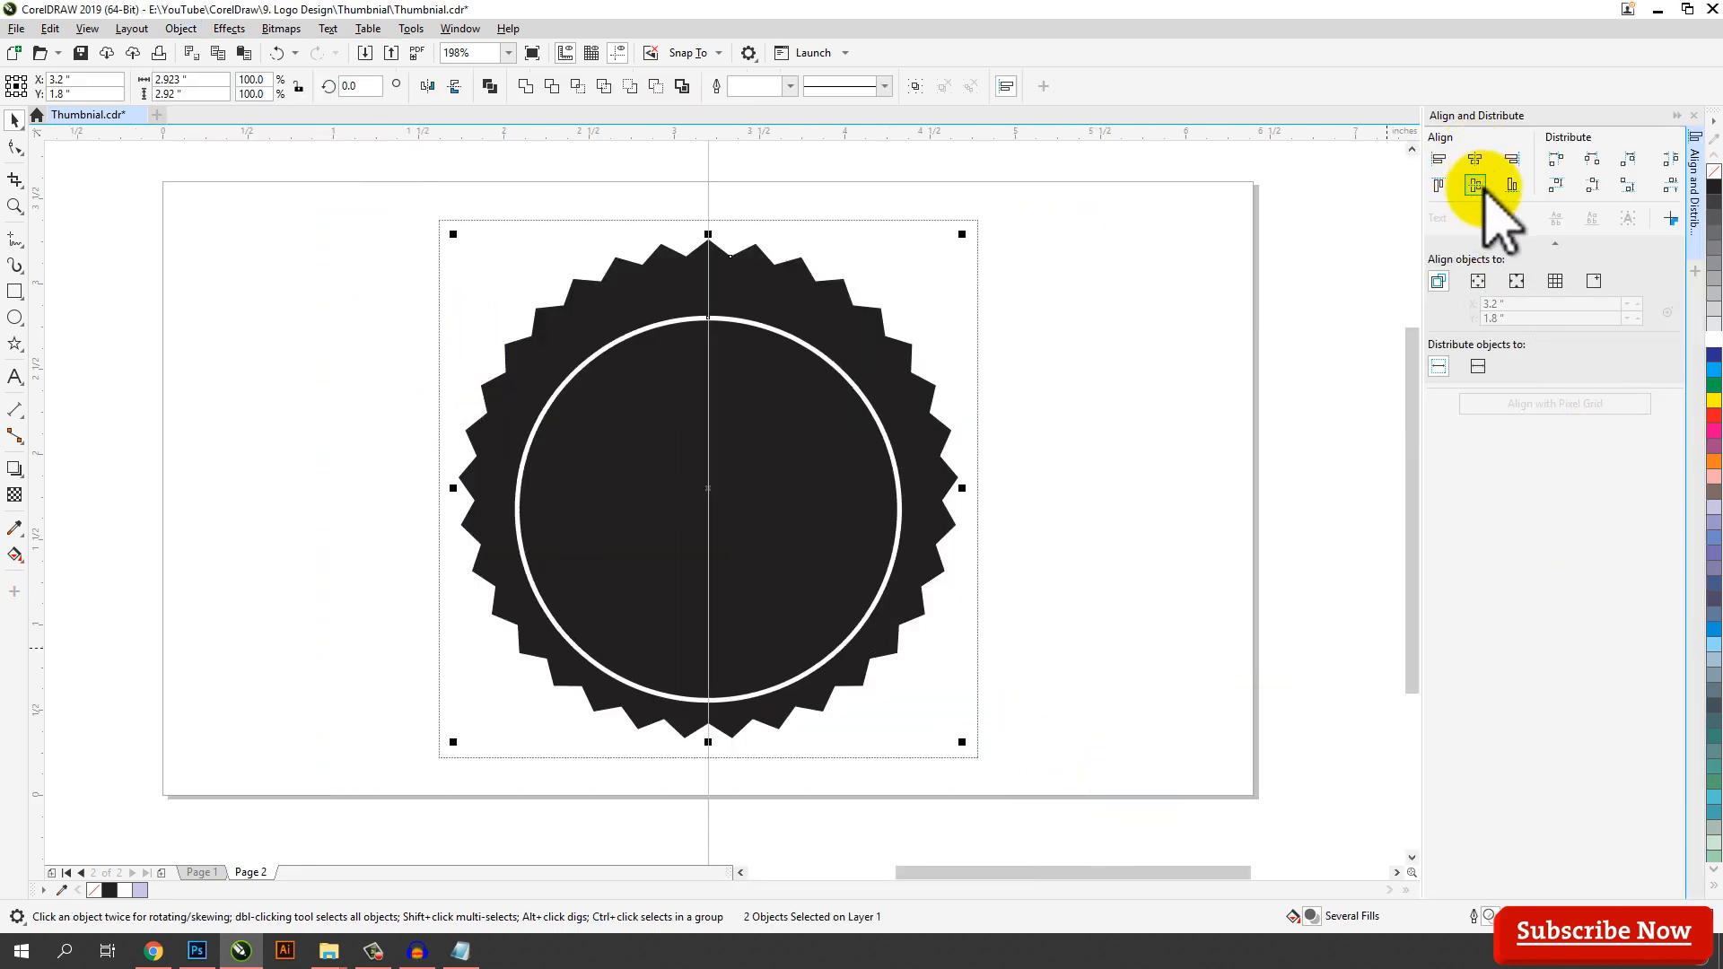
pyautogui.click(1475, 185)
pyautogui.click(1109, 254)
# Enlarge the white circle from its centre to about 2.47 inches in diameter
pyautogui.click(822, 336)
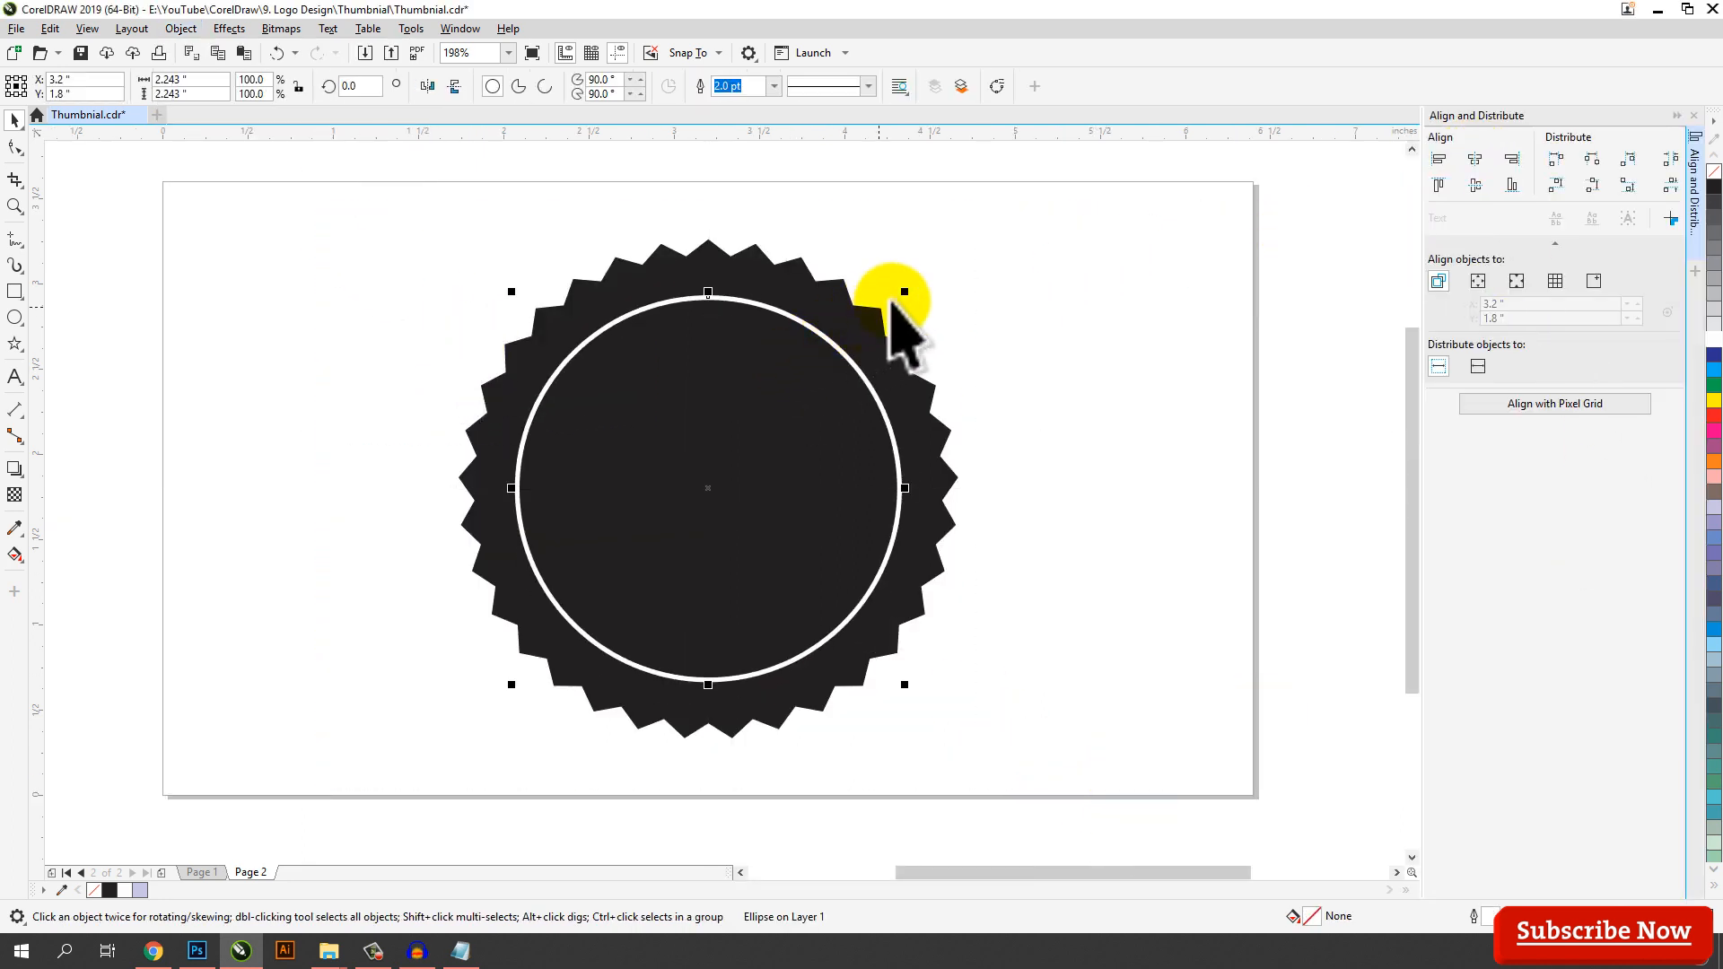
pyautogui.moveTo(904, 293); pyautogui.dragTo(921, 276)
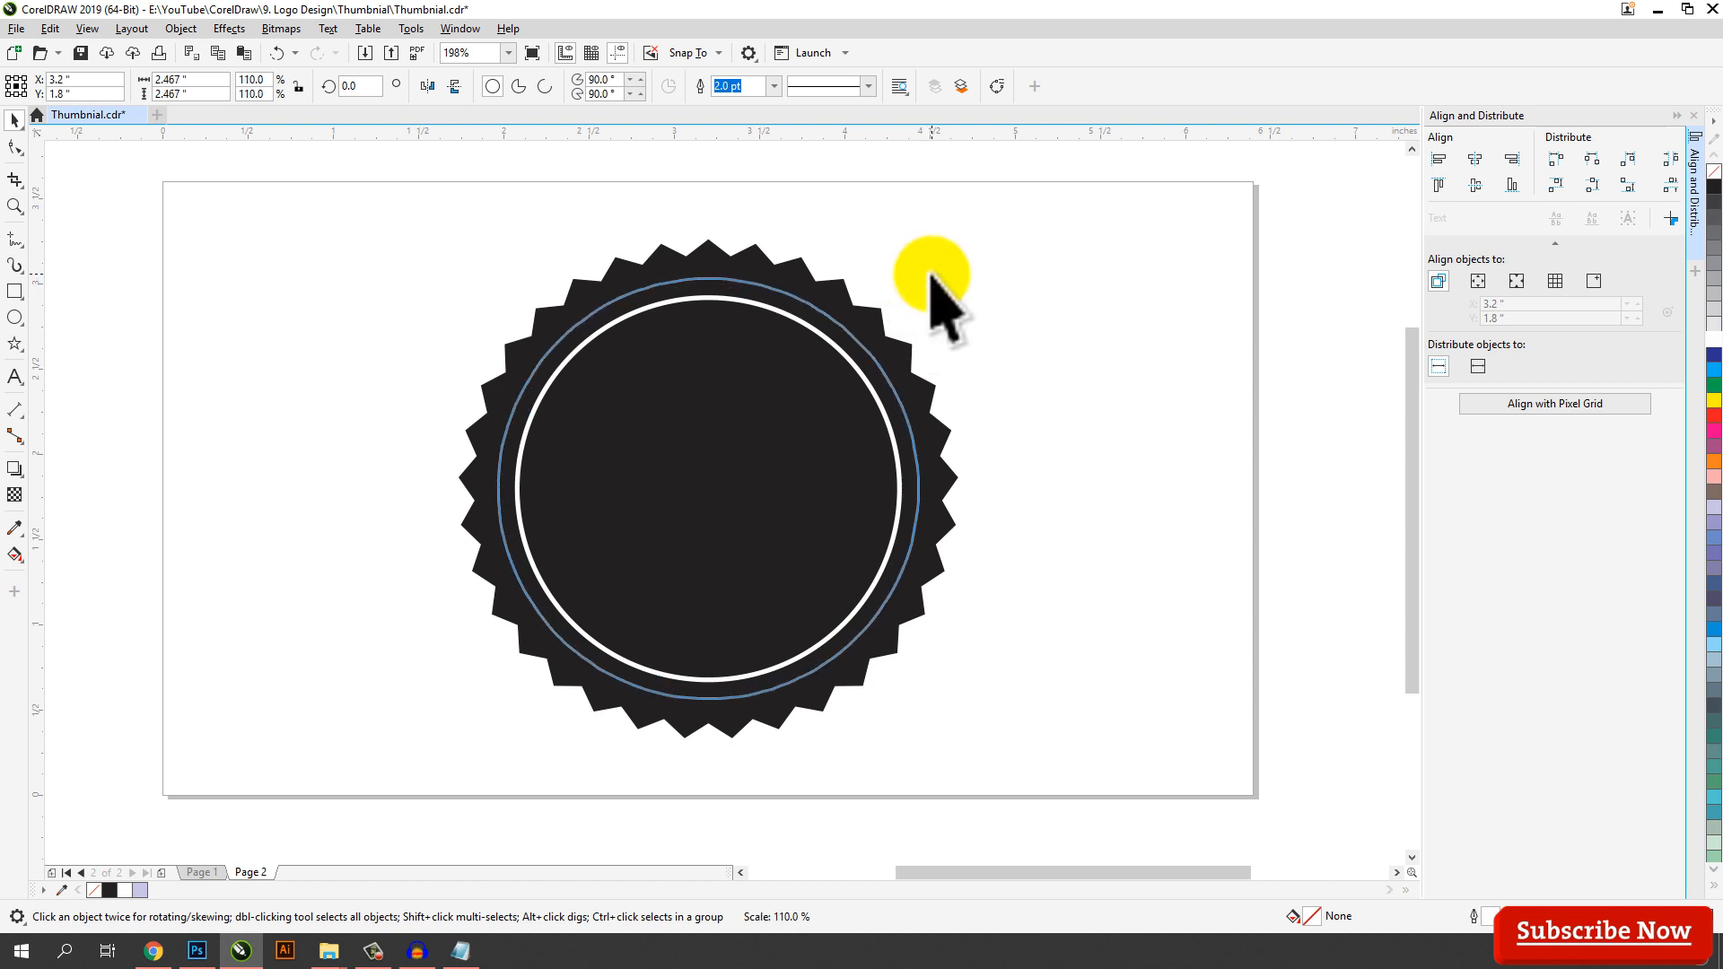
pyautogui.click(1140, 395)
pyautogui.click(721, 409)
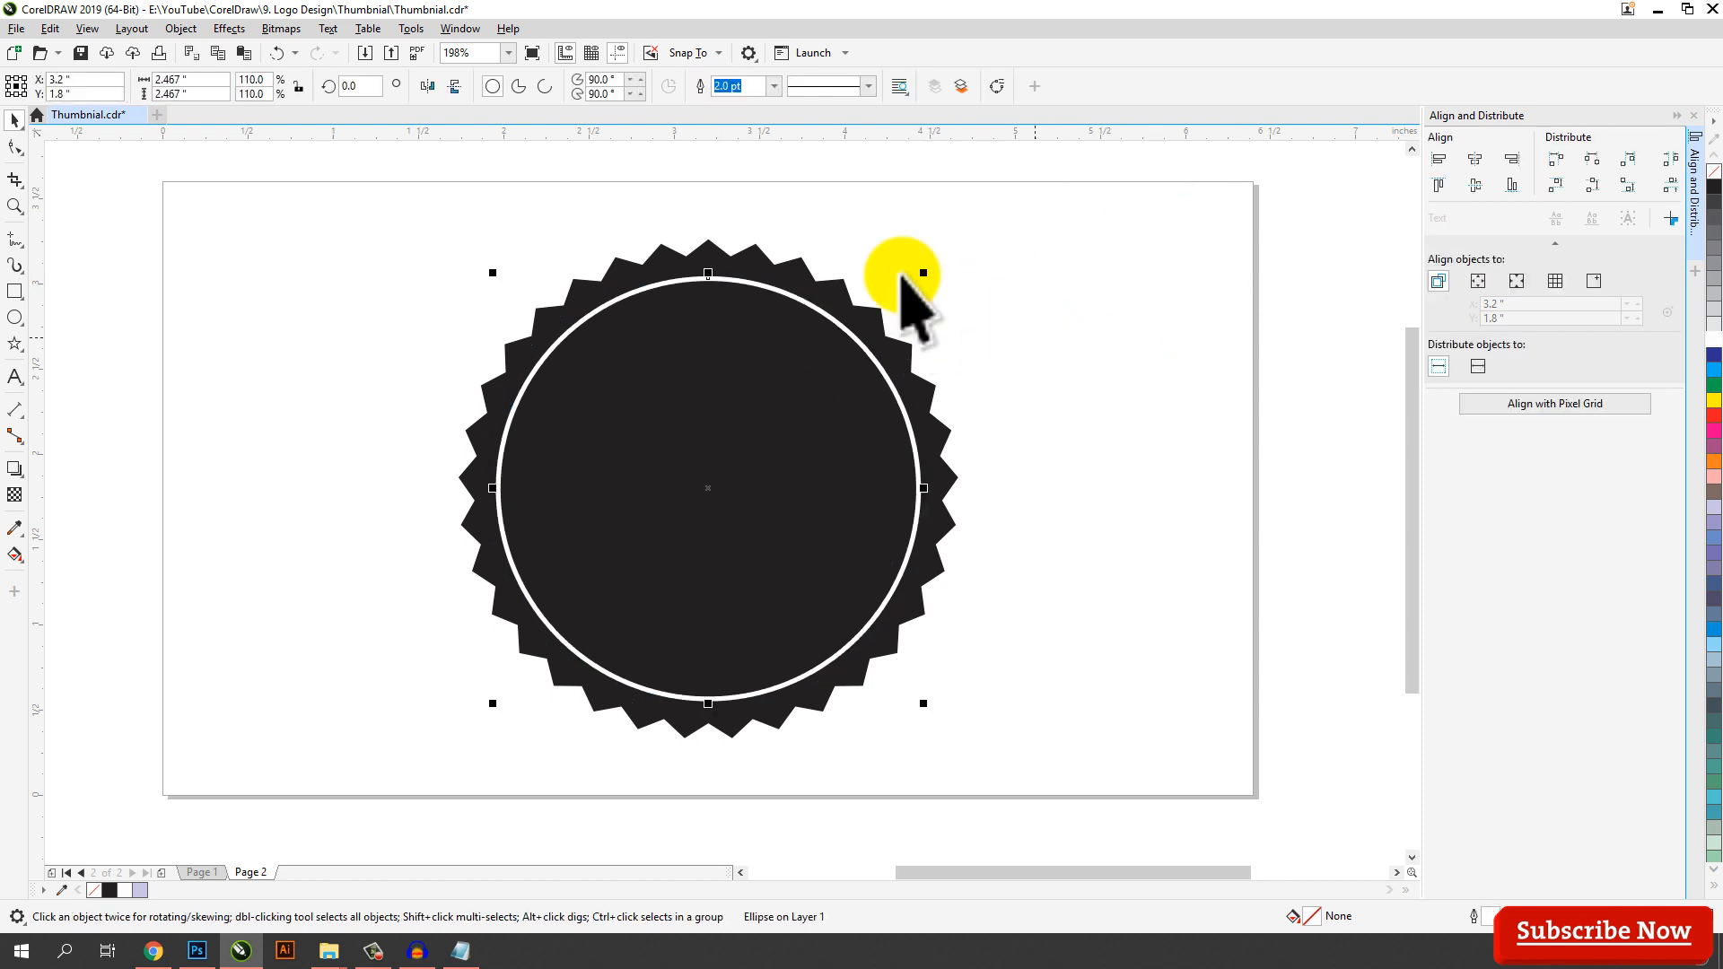
# Copy and paste the circle in place, scale the copy down to about 2.19 inches, and give it a 1 pt outline
pyautogui.click(51, 28)
pyautogui.click(81, 137)
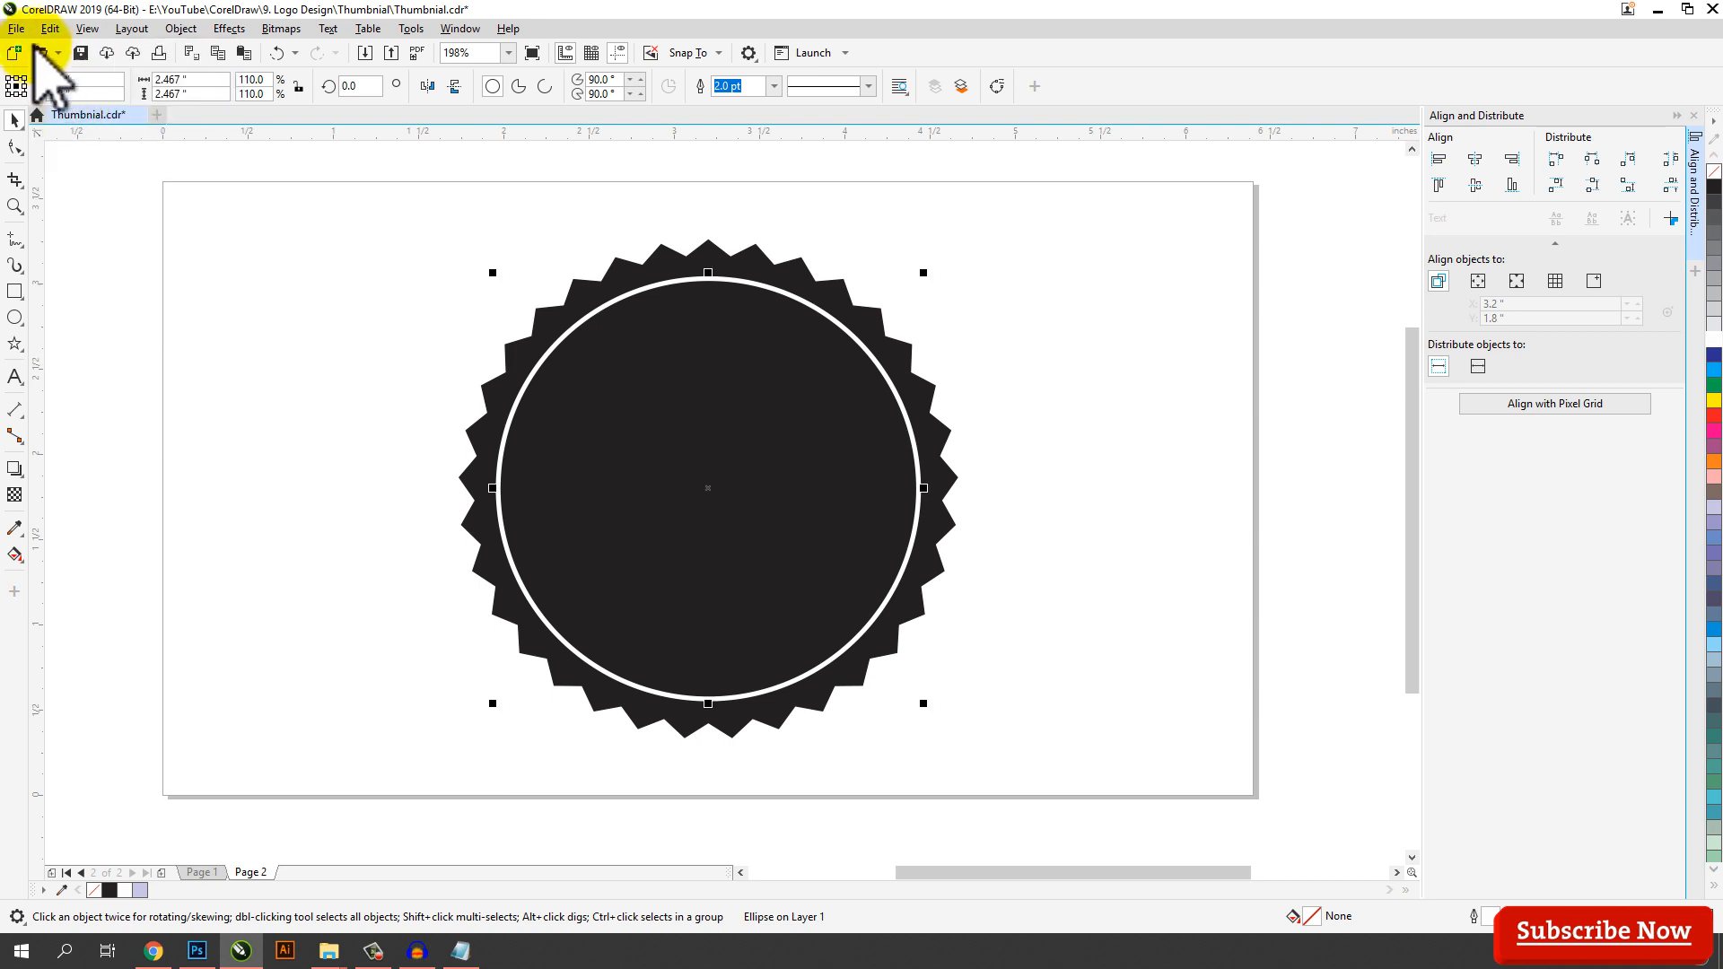
pyautogui.click(52, 28)
pyautogui.click(77, 176)
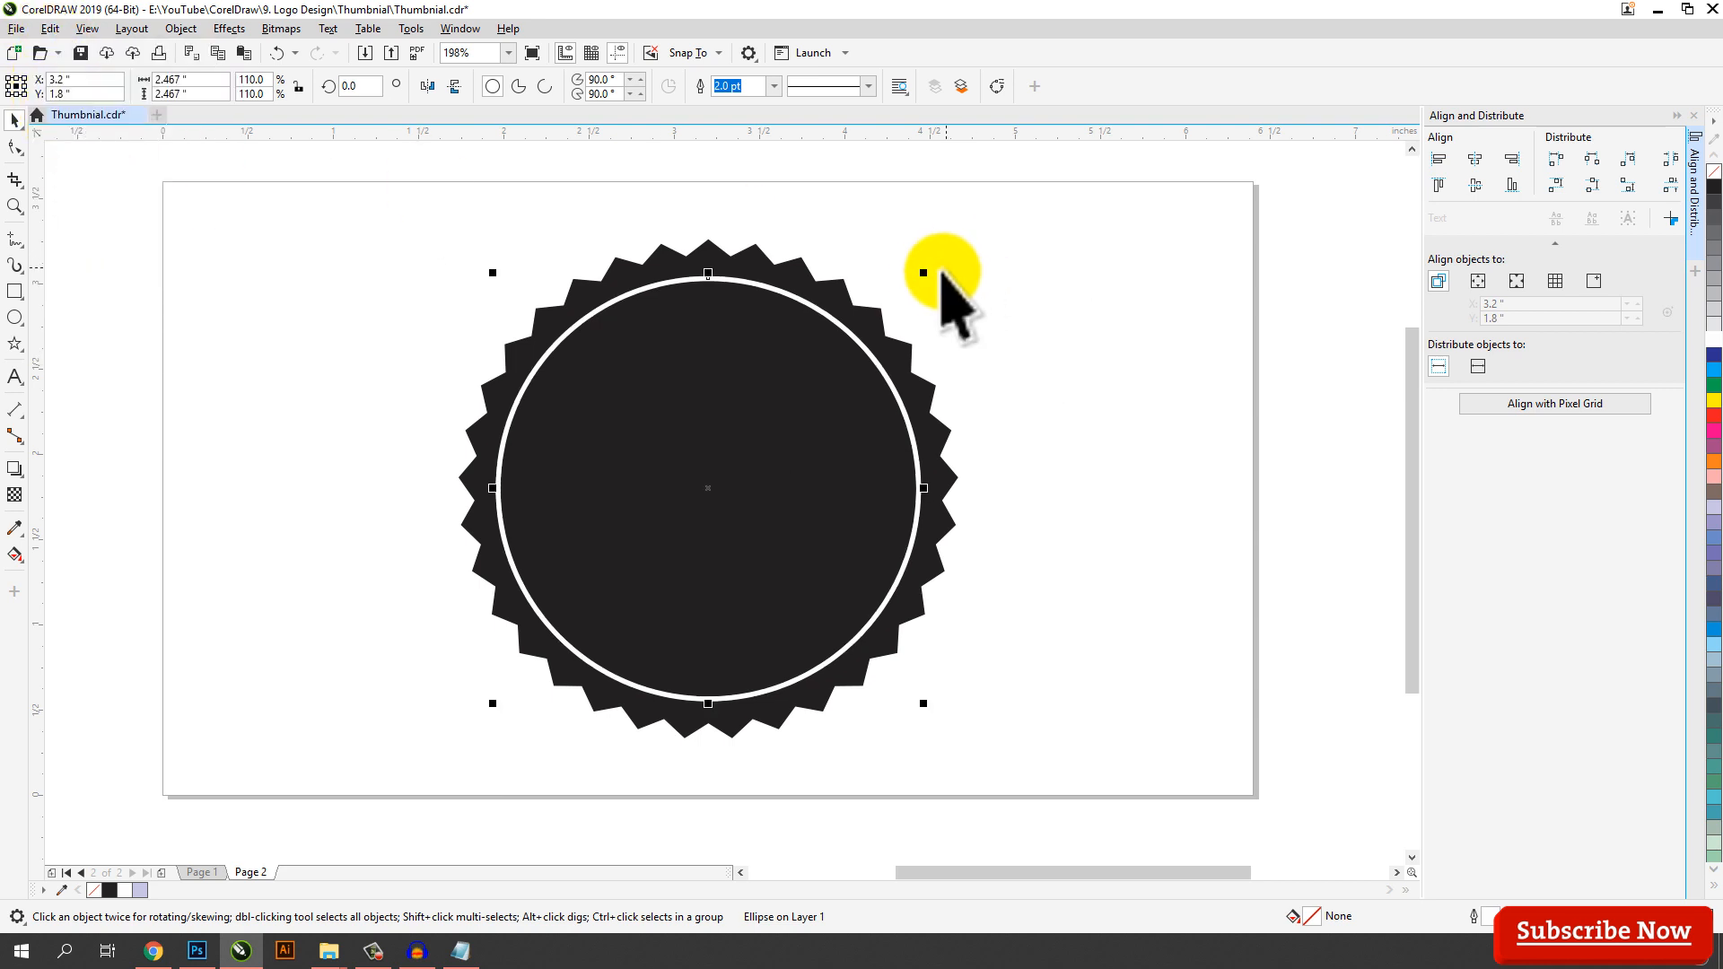
pyautogui.moveTo(923, 273); pyautogui.dragTo(927, 295)
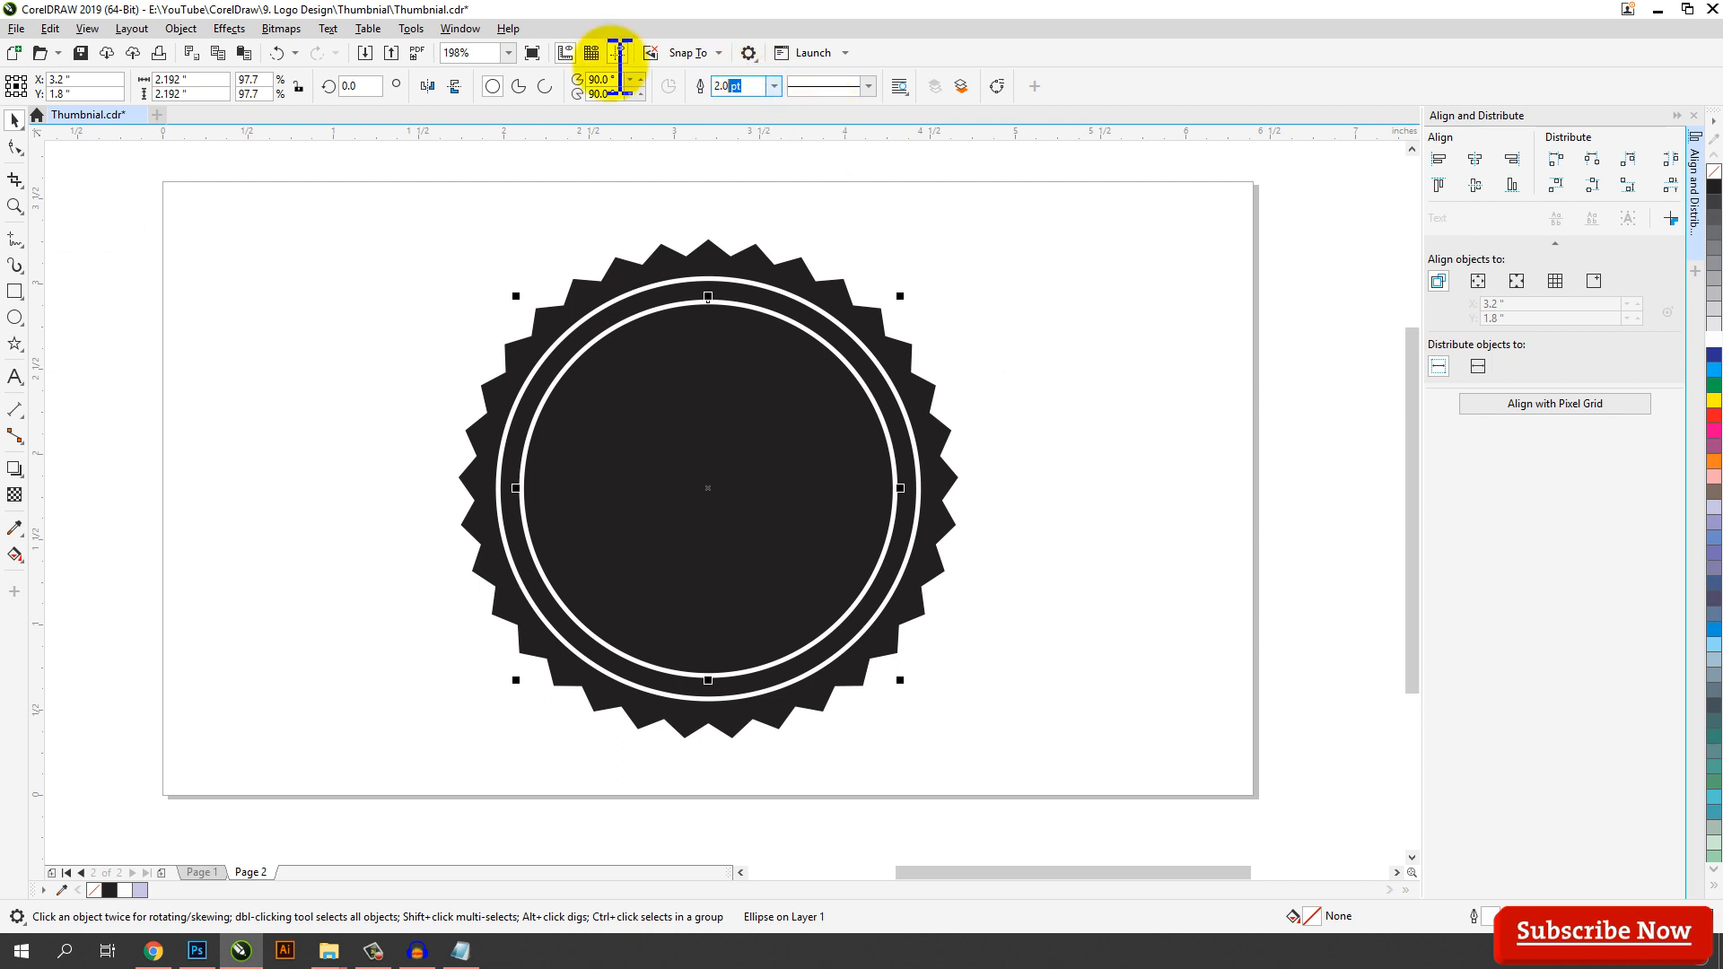
pyautogui.press('Return')
pyautogui.click(1068, 484)
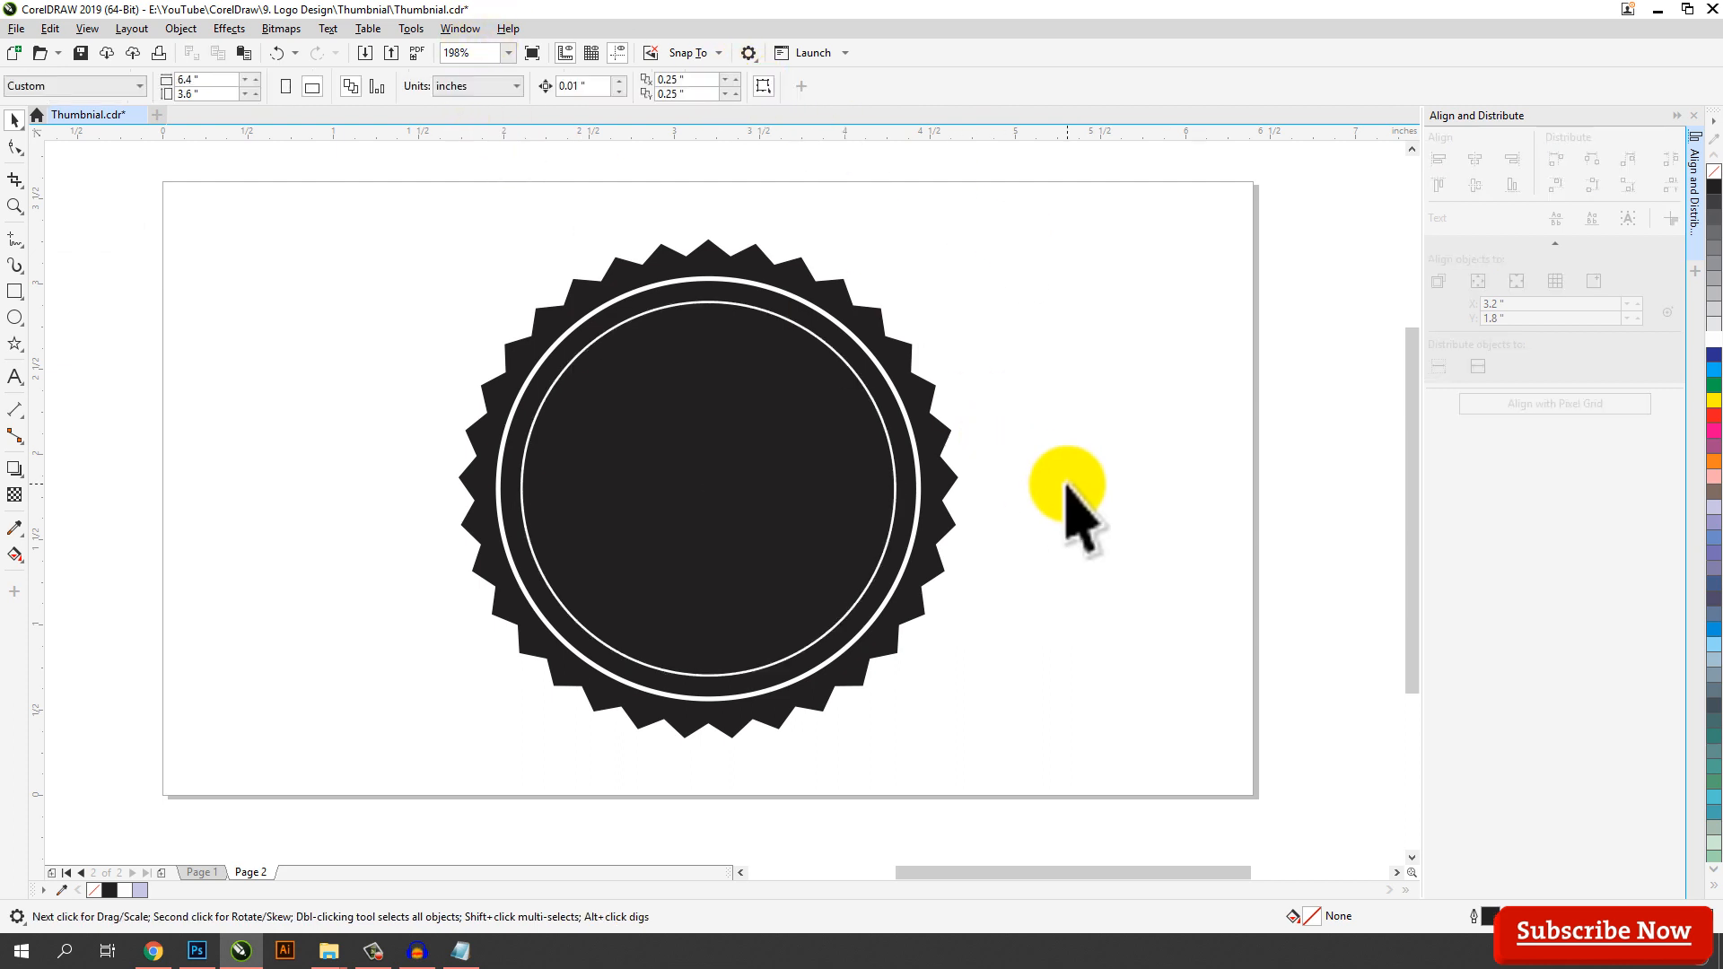
# Duplicate the thin inner circle as a concentric circle about 1.24 inches in diameter with a 2 pt outline
pyautogui.click(820, 448)
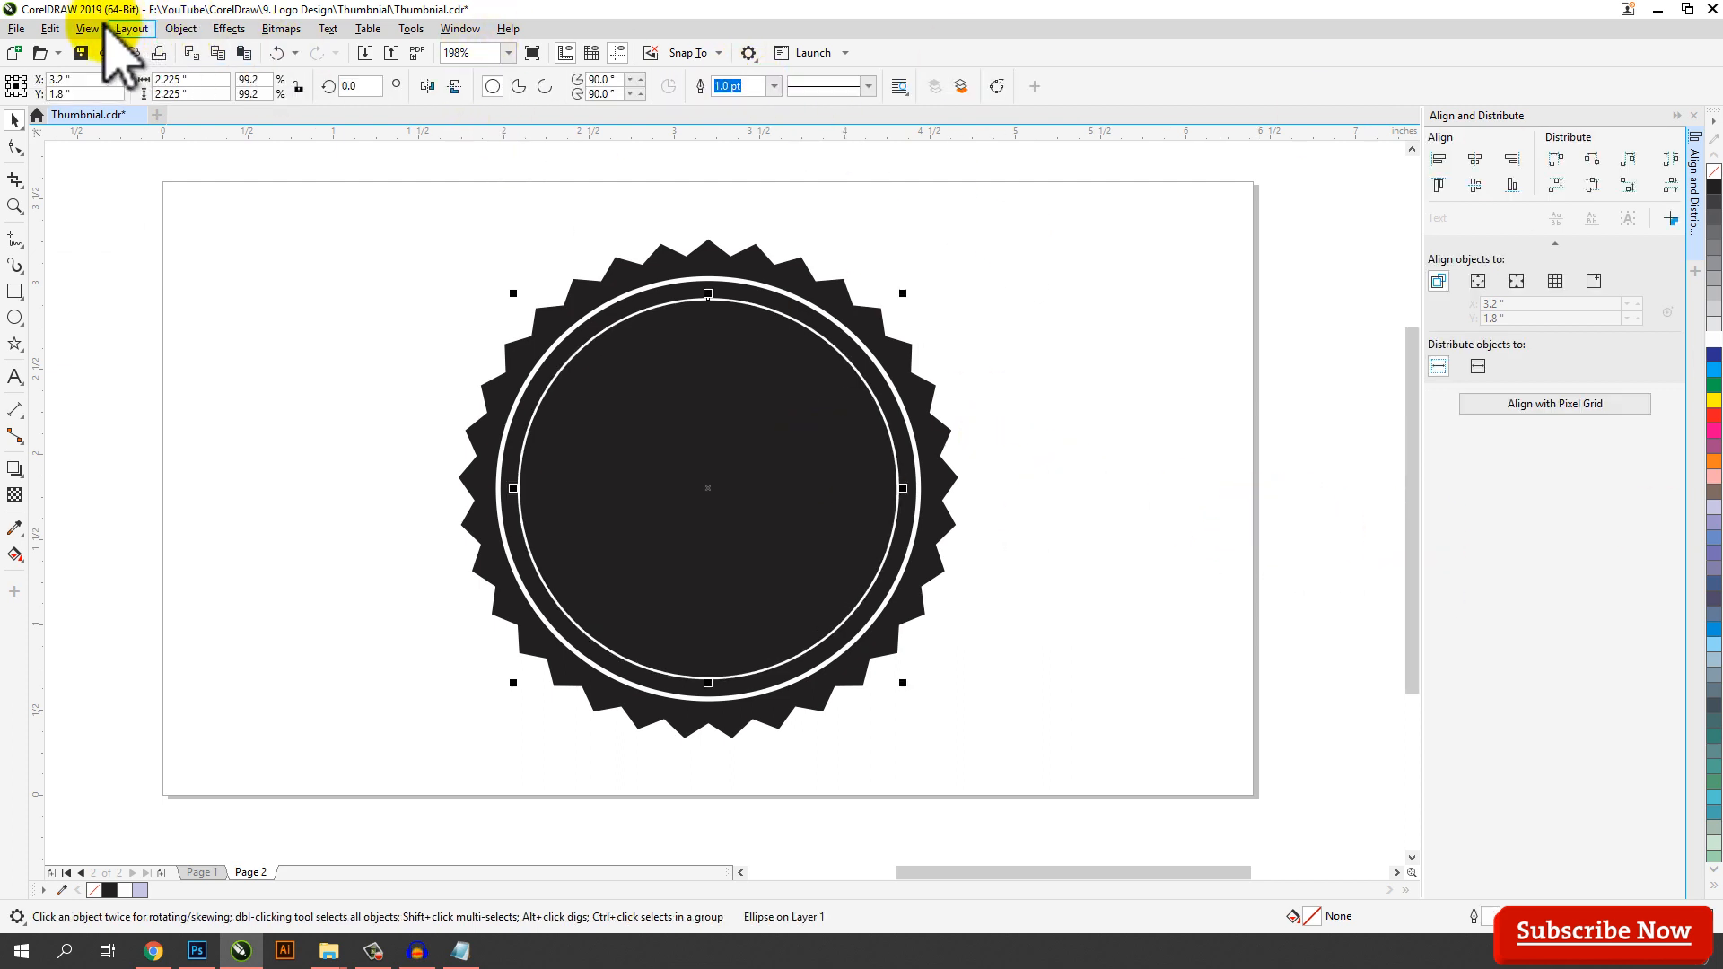
pyautogui.click(49, 28)
pyautogui.click(50, 28)
pyautogui.click(50, 27)
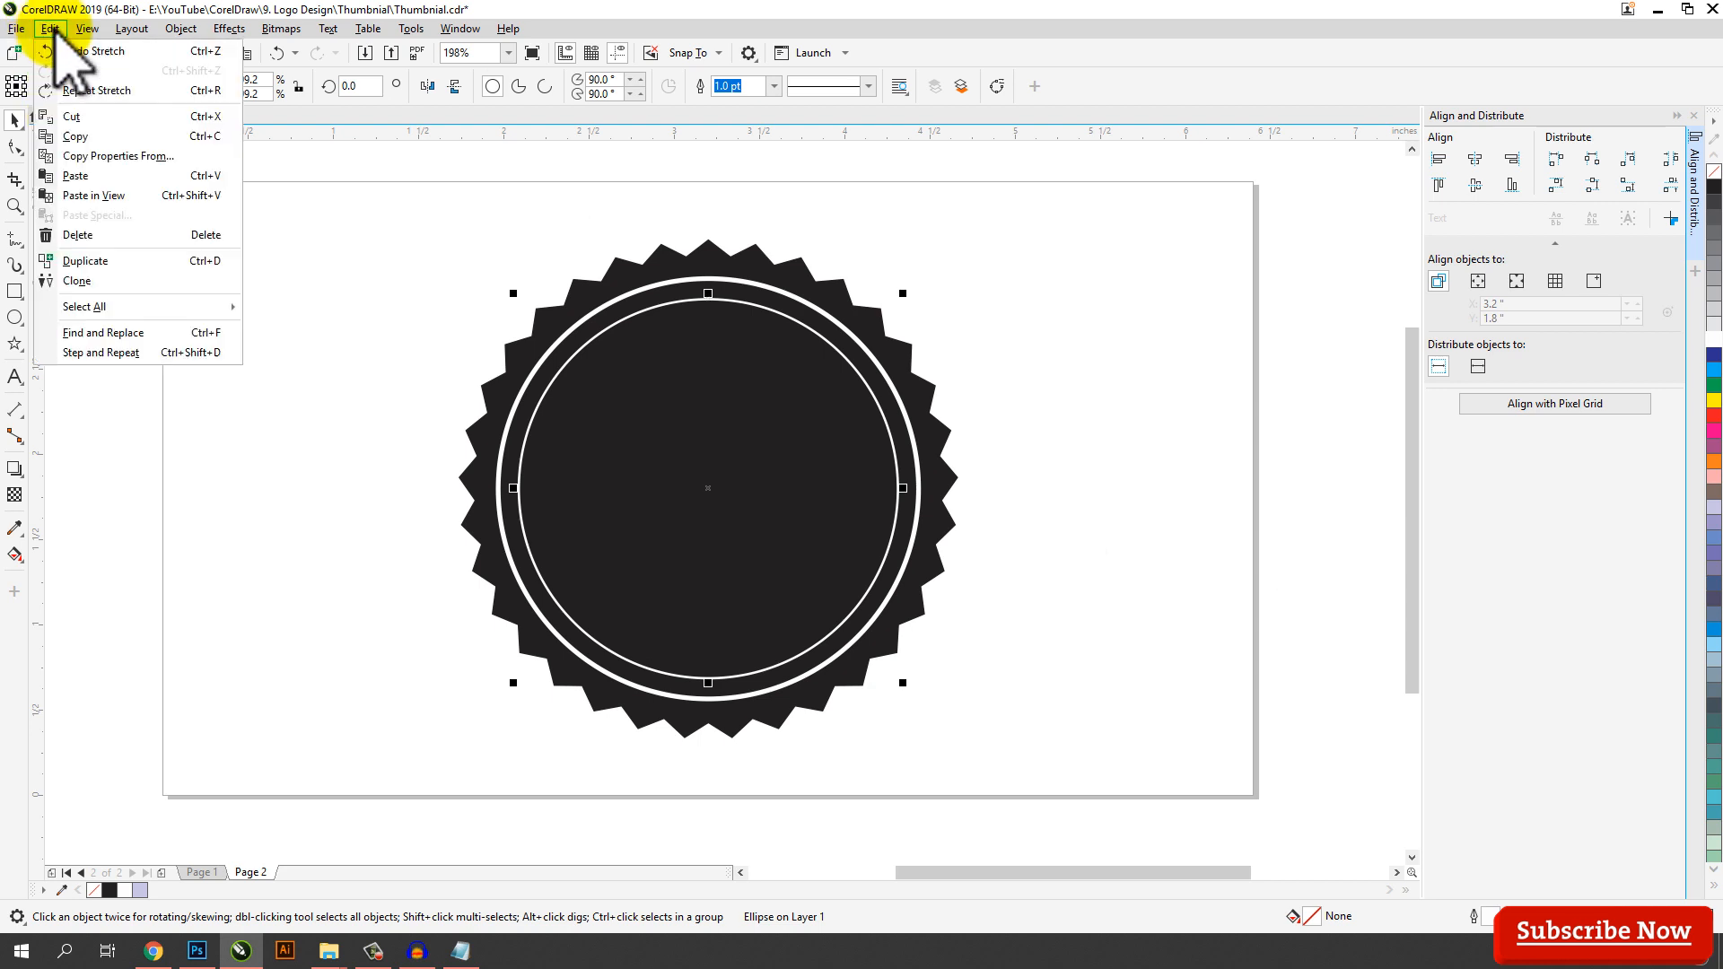
pyautogui.click(92, 177)
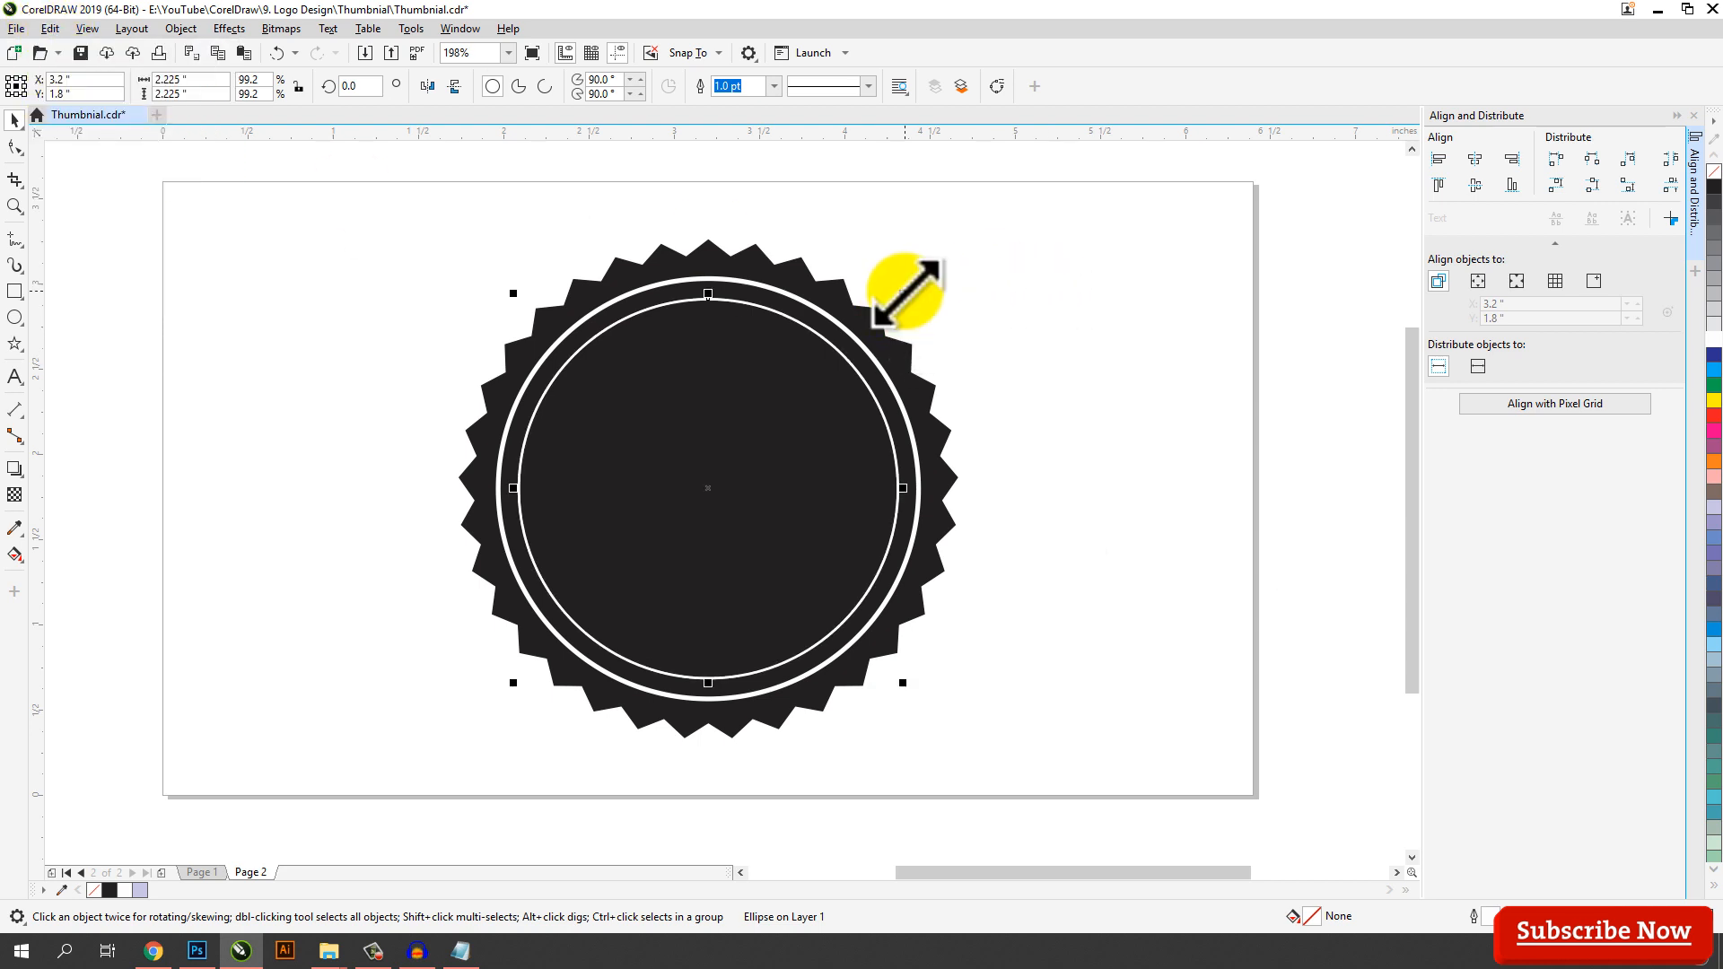
pyautogui.moveTo(905, 293); pyautogui.dragTo(916, 368)
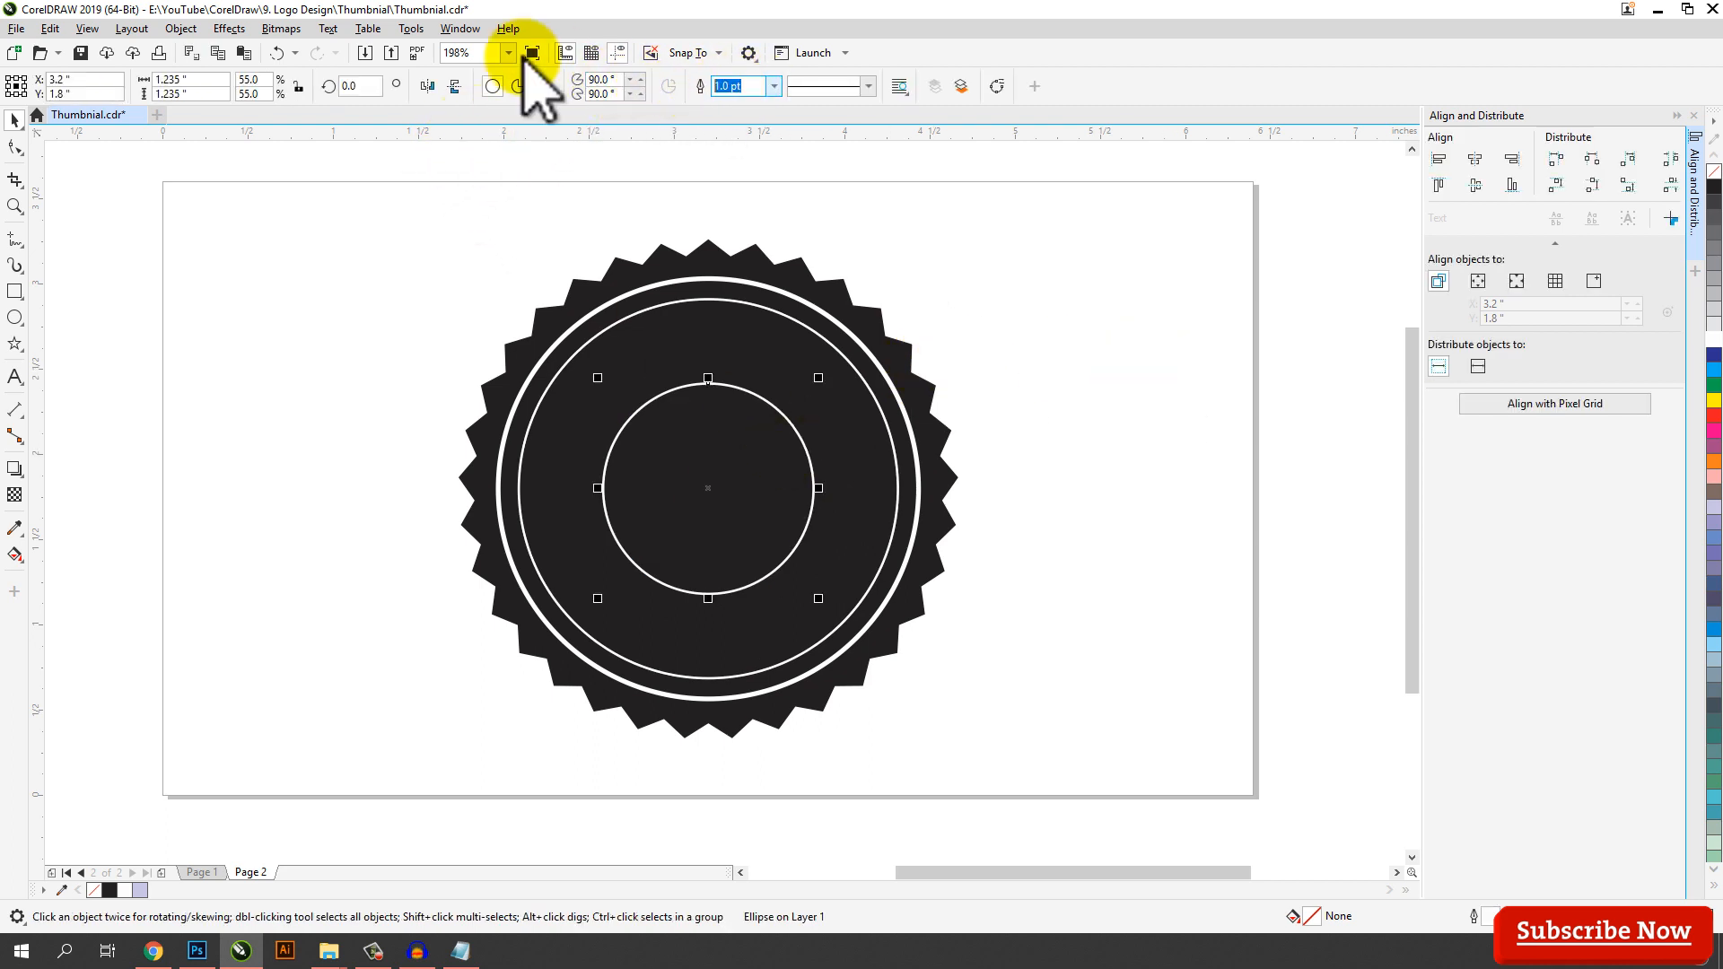
pyautogui.write('2')
pyautogui.press('Return')
# Shrink the innermost circle slightly and align the centres of all four badge shapes
pyautogui.moveTo(817, 379); pyautogui.dragTo(810, 387)
pyautogui.click(1195, 411)
pyautogui.moveTo(1083, 759); pyautogui.dragTo(331, 199)
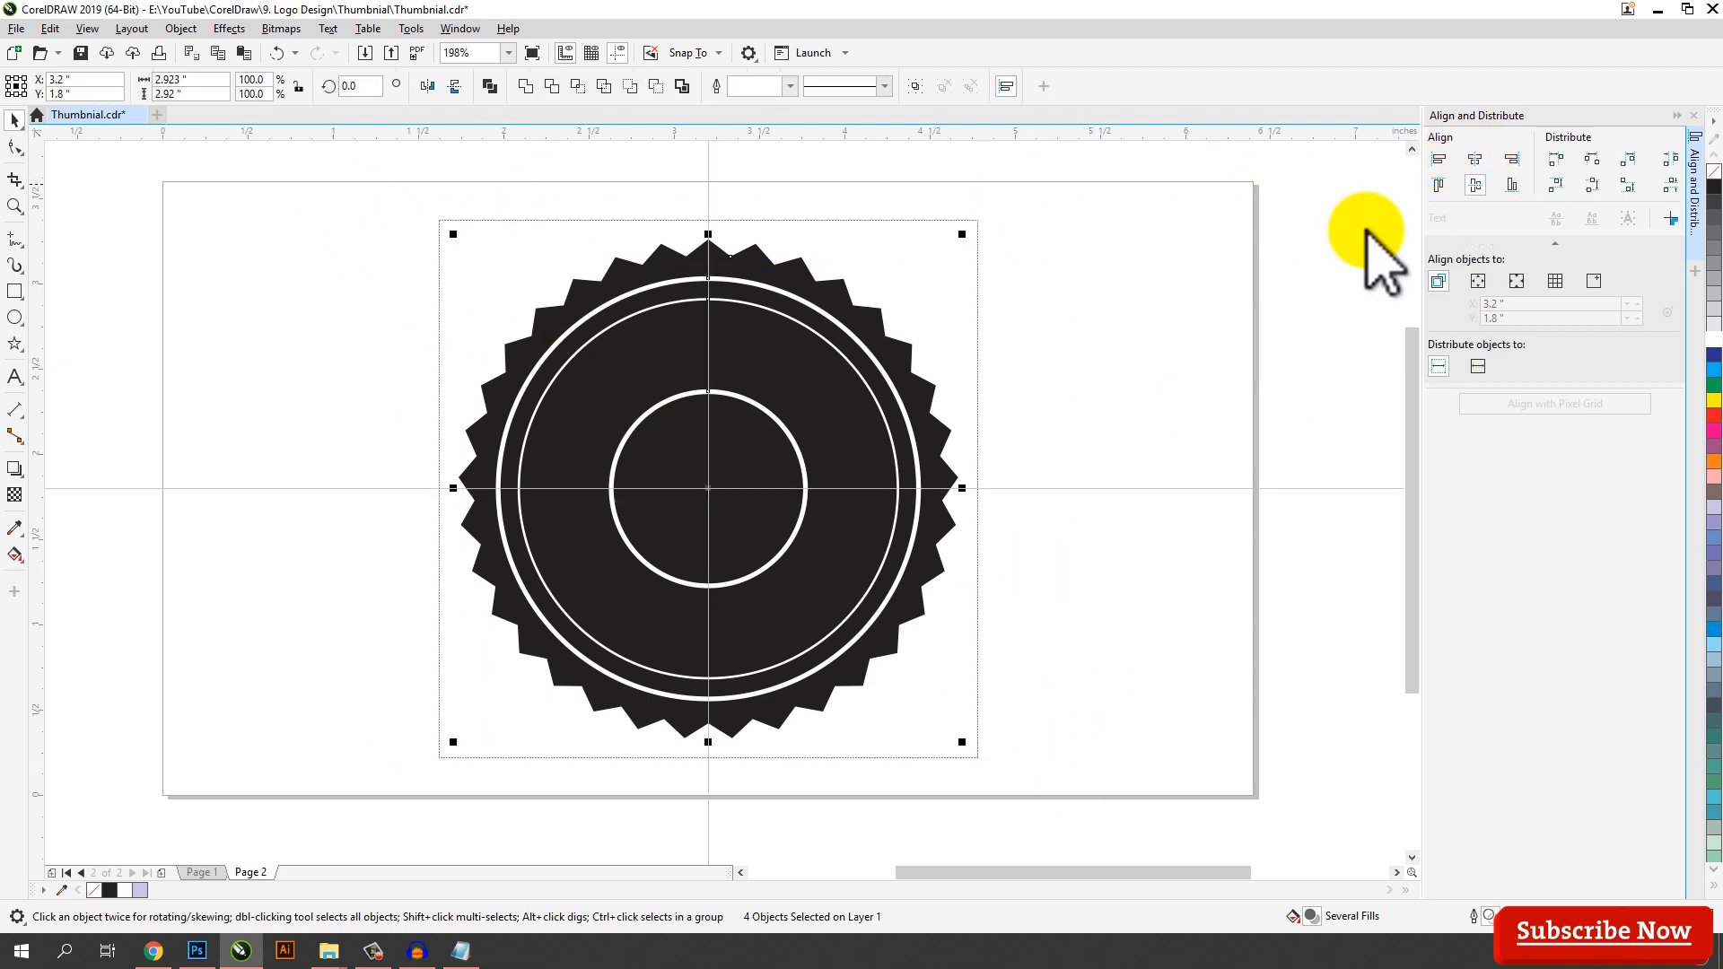
pyautogui.click(1239, 346)
# Add the text "BAKERY" beside the badge's right side in the Geometr415 Blk BT font
pyautogui.hscroll(1, 1014, 395)
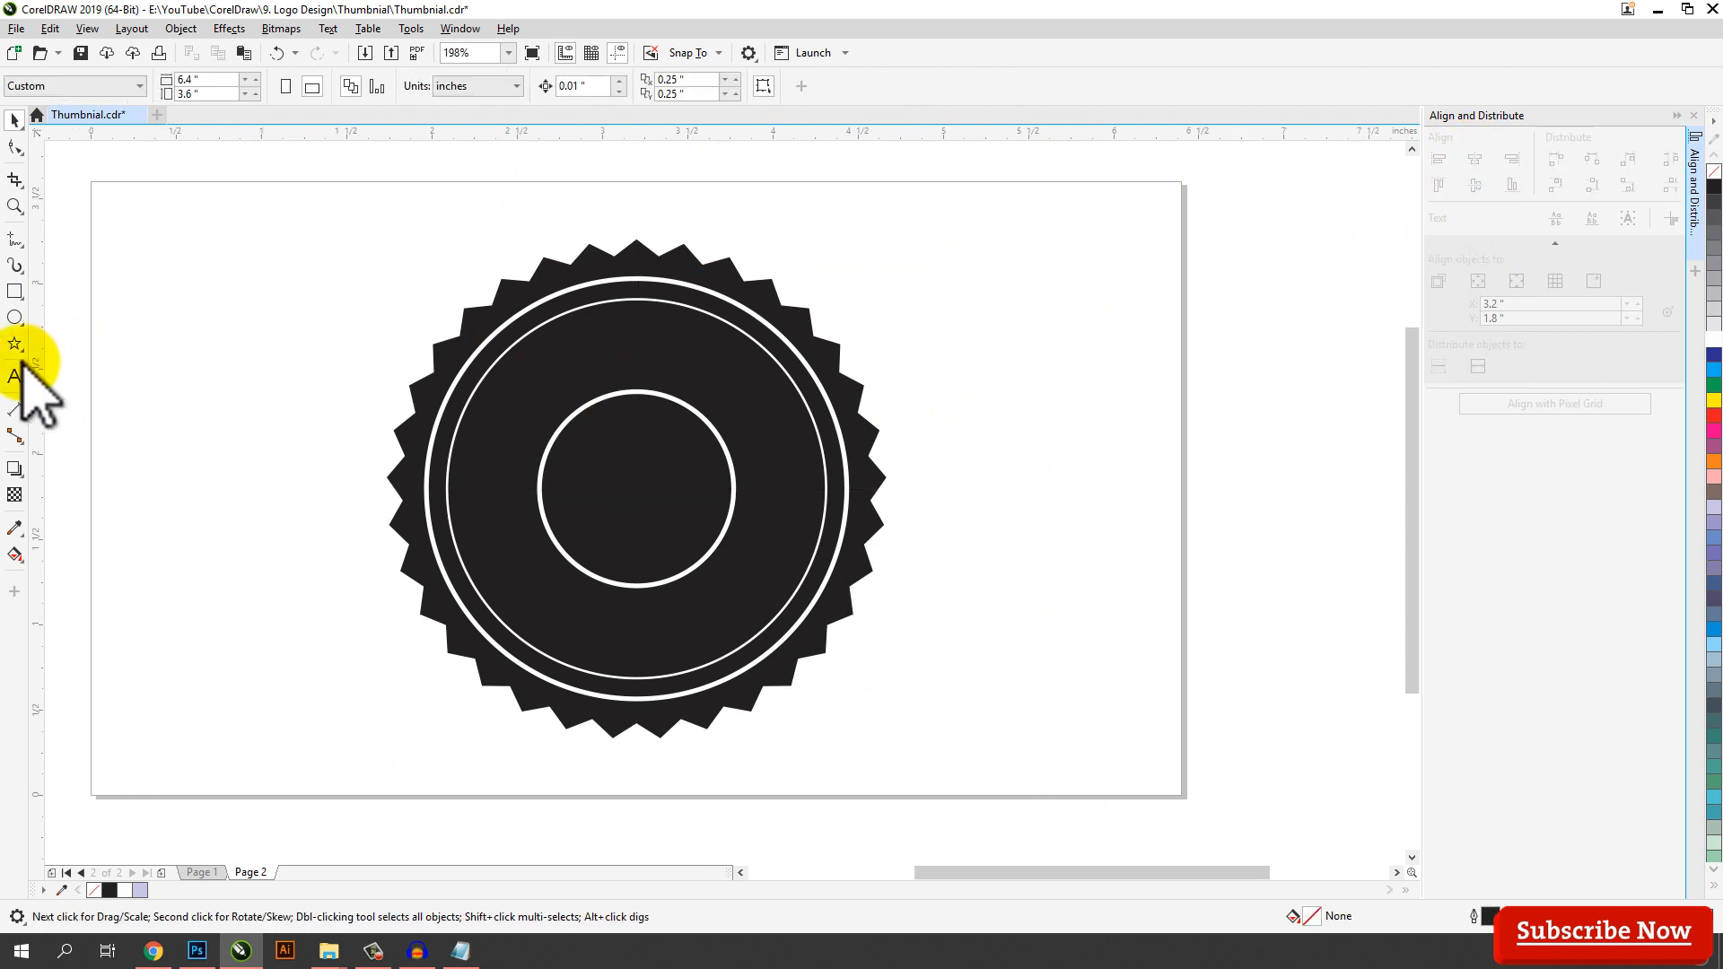
pyautogui.click(68, 377)
pyautogui.click(951, 331)
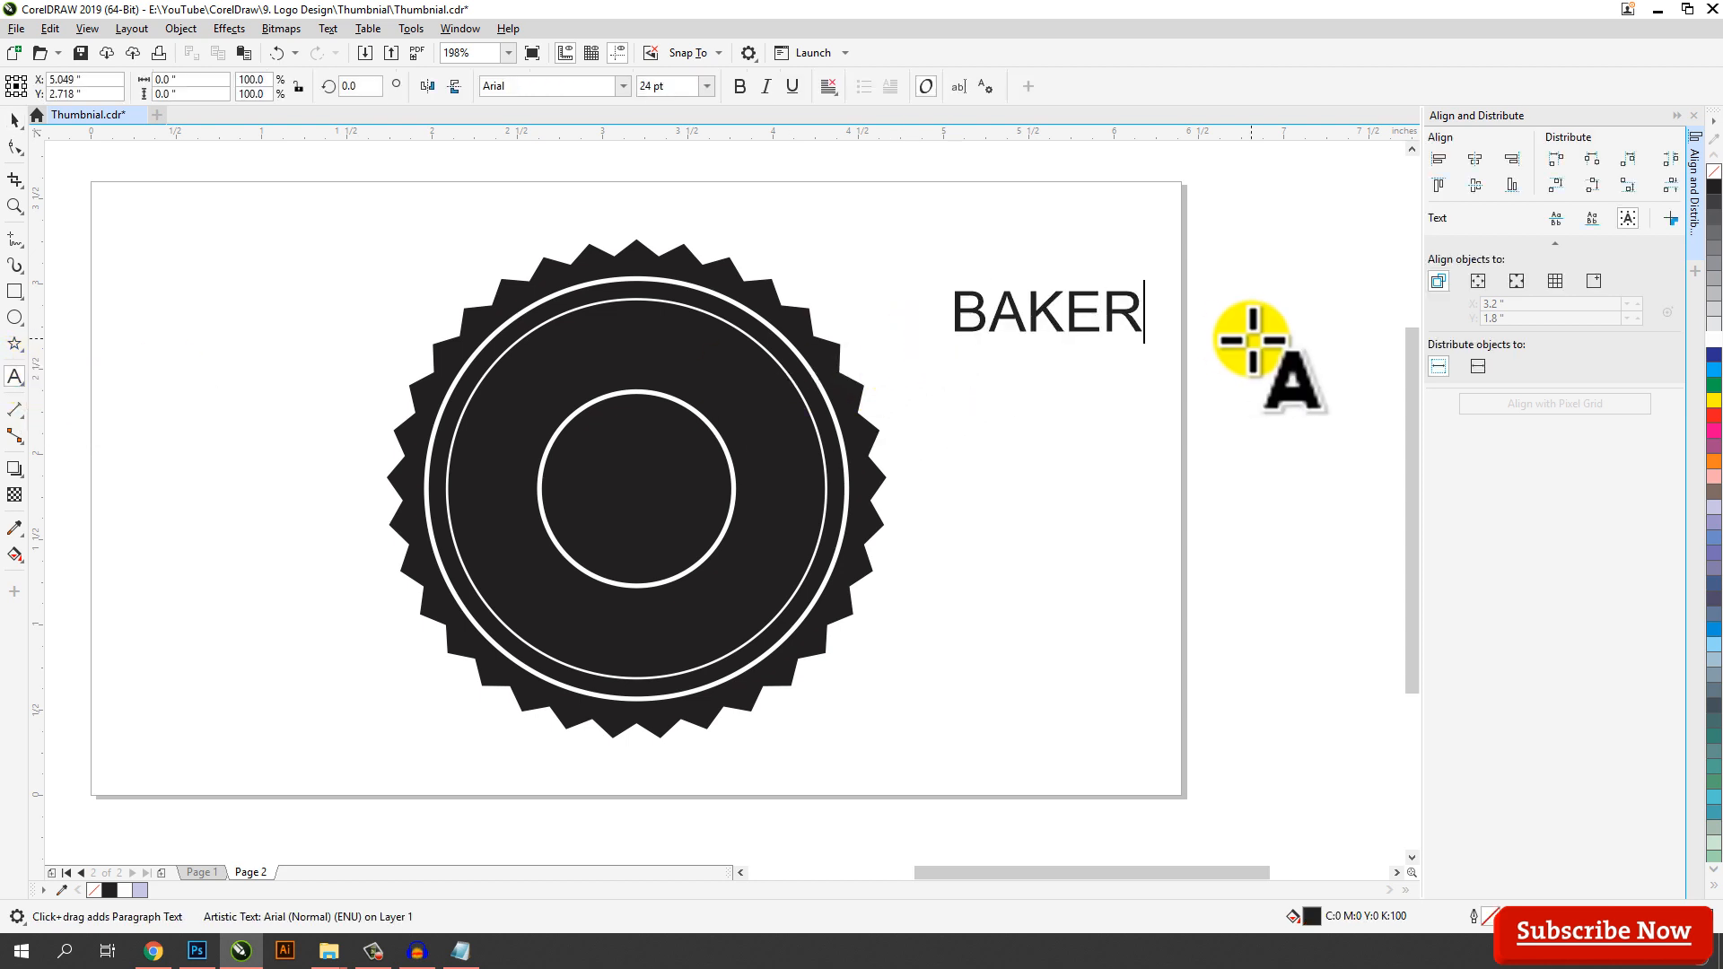
pyautogui.hotkey('ctrl', 'space')
pyautogui.click(622, 86)
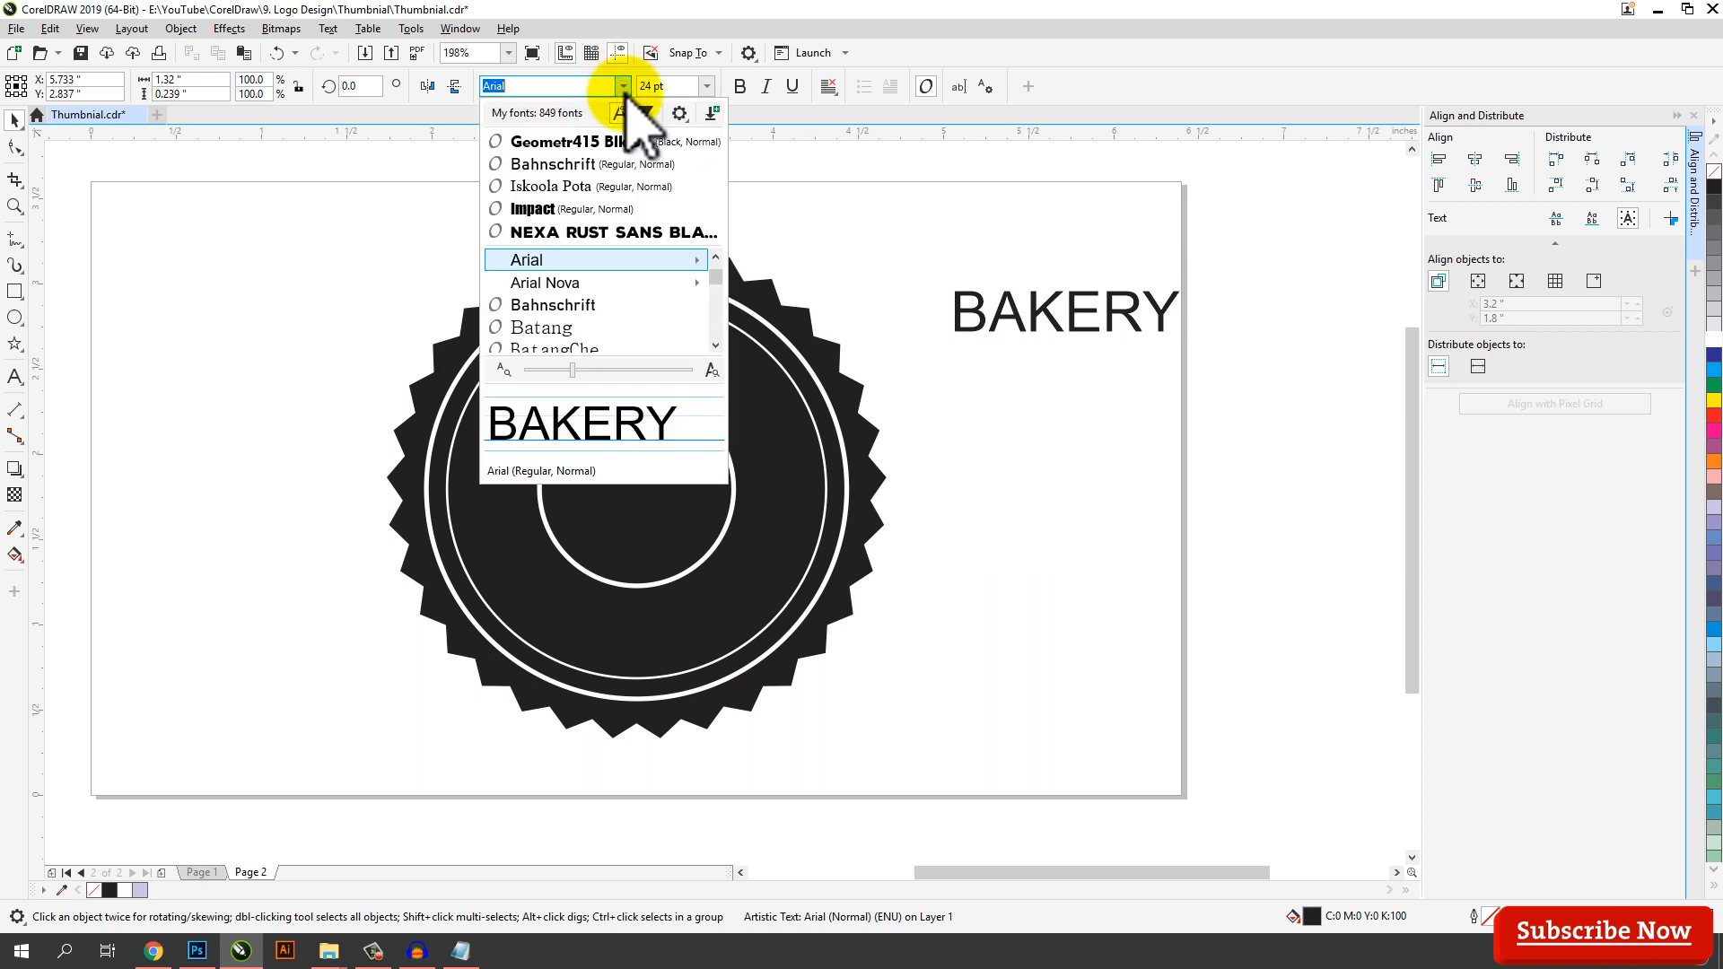
pyautogui.click(714, 144)
# Place a copy of the BAKERY text left of the badge and set the original's size to 30 pt
pyautogui.moveTo(1072, 318); pyautogui.dragTo(261, 285)
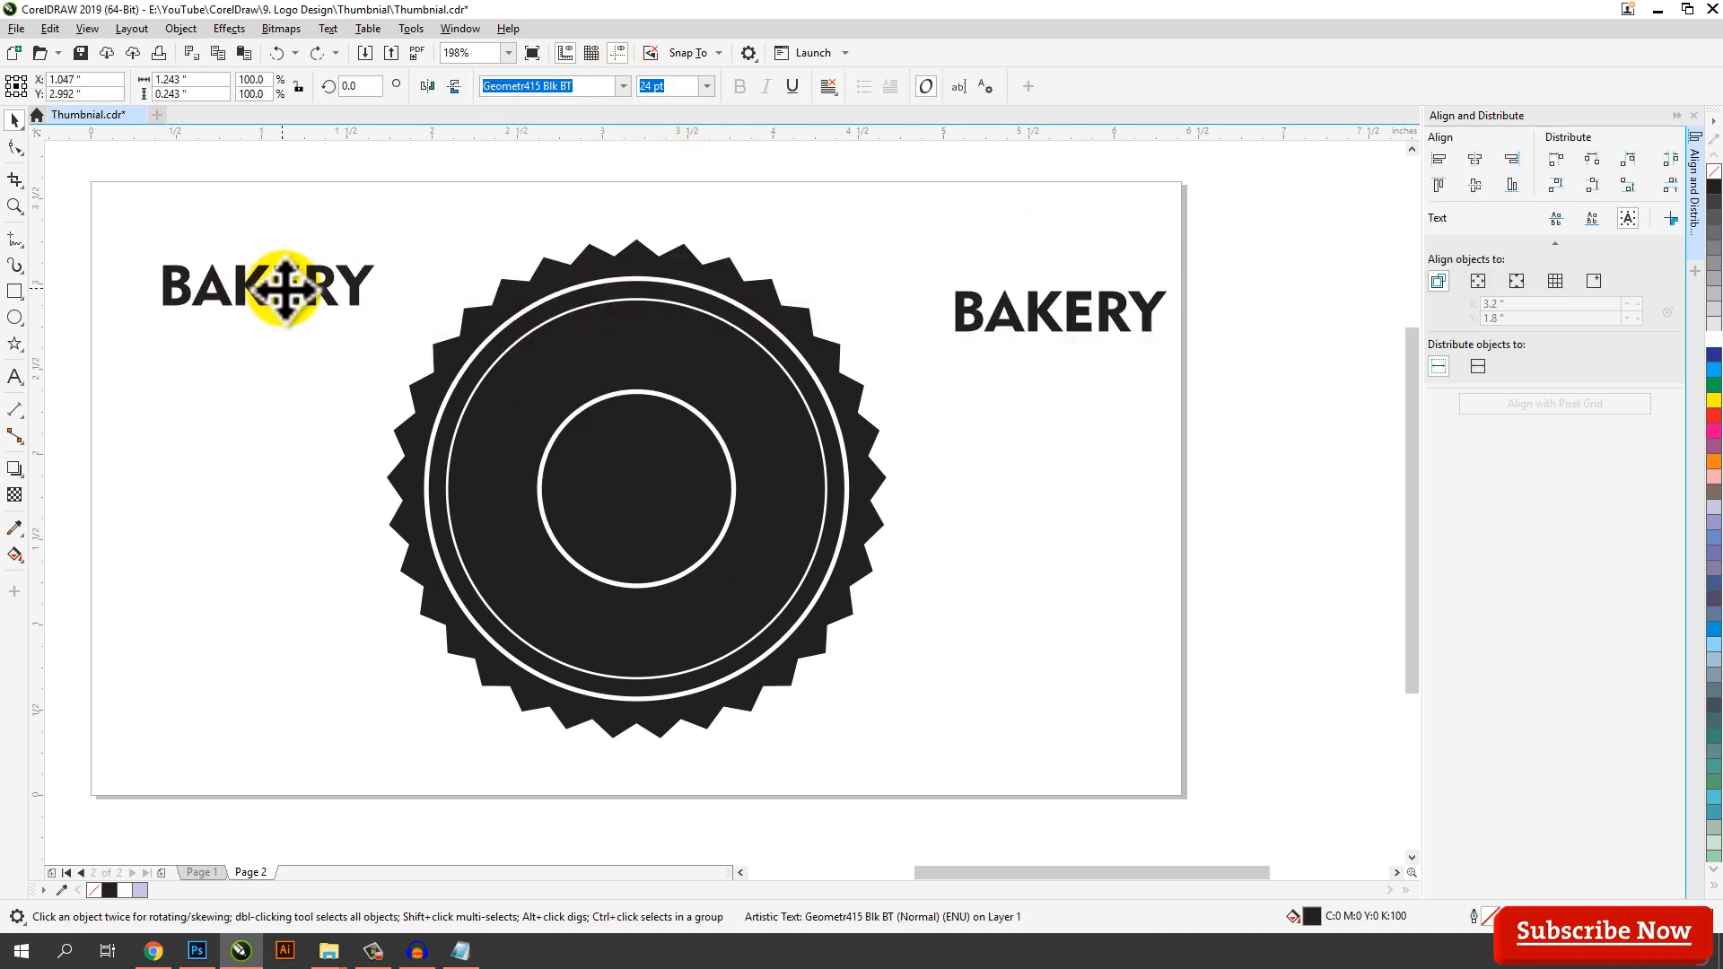
pyautogui.click(1068, 327)
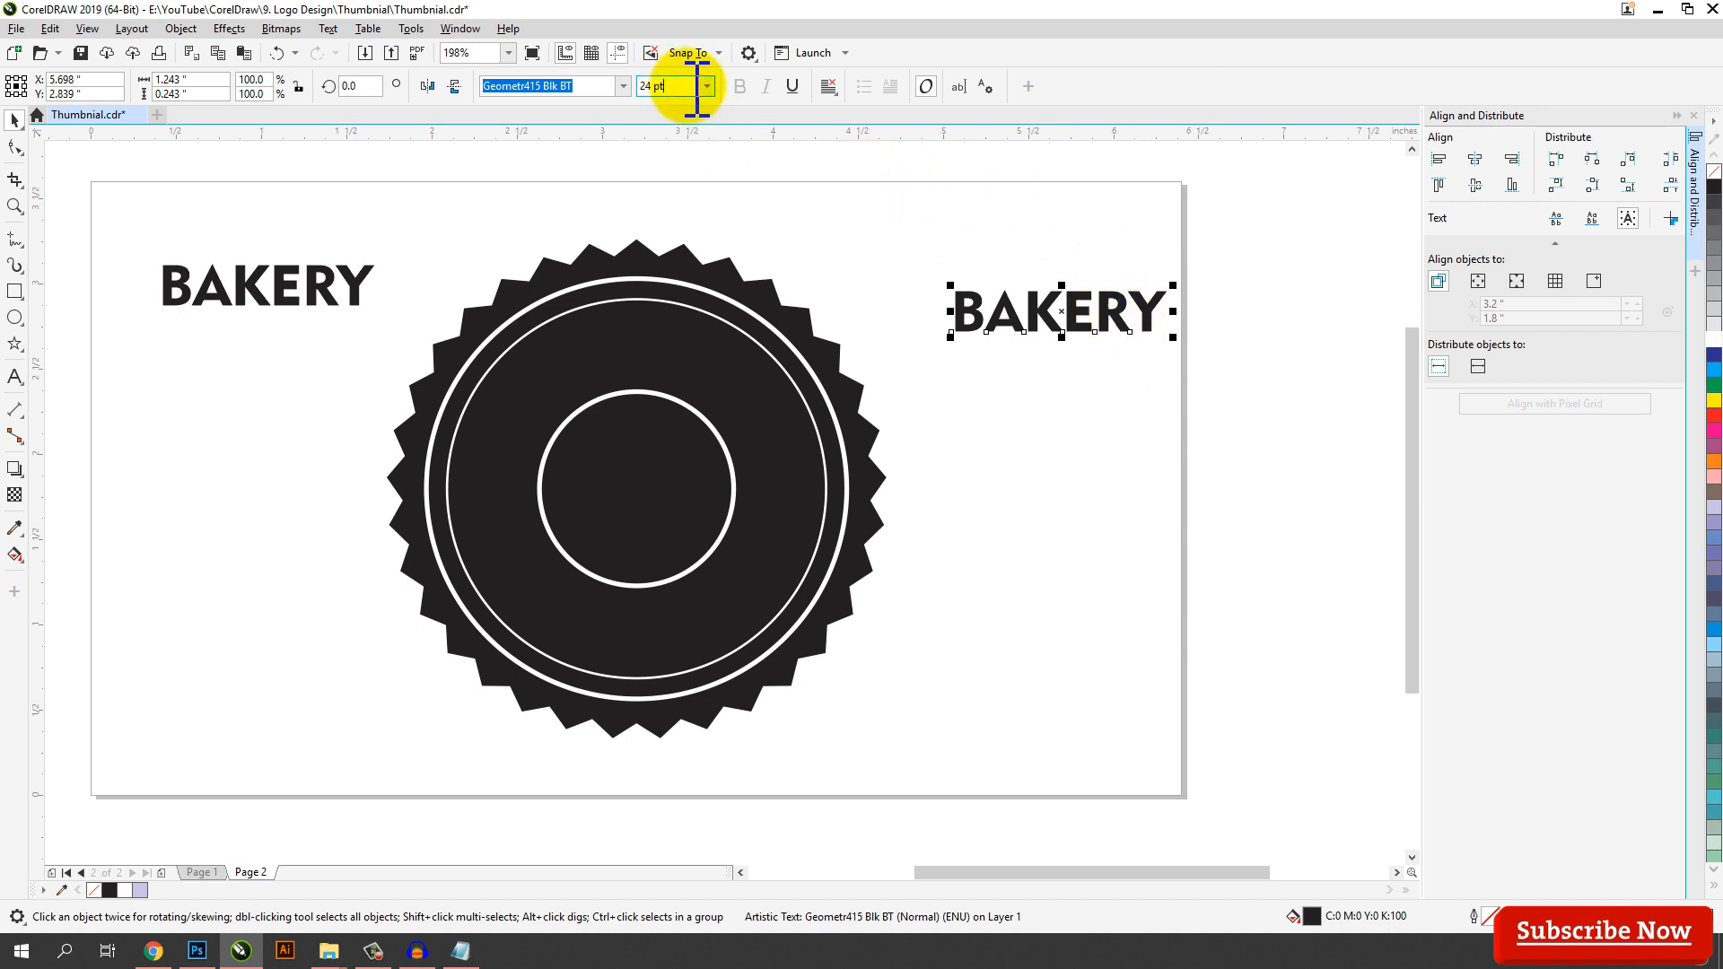
pyautogui.press('Return')
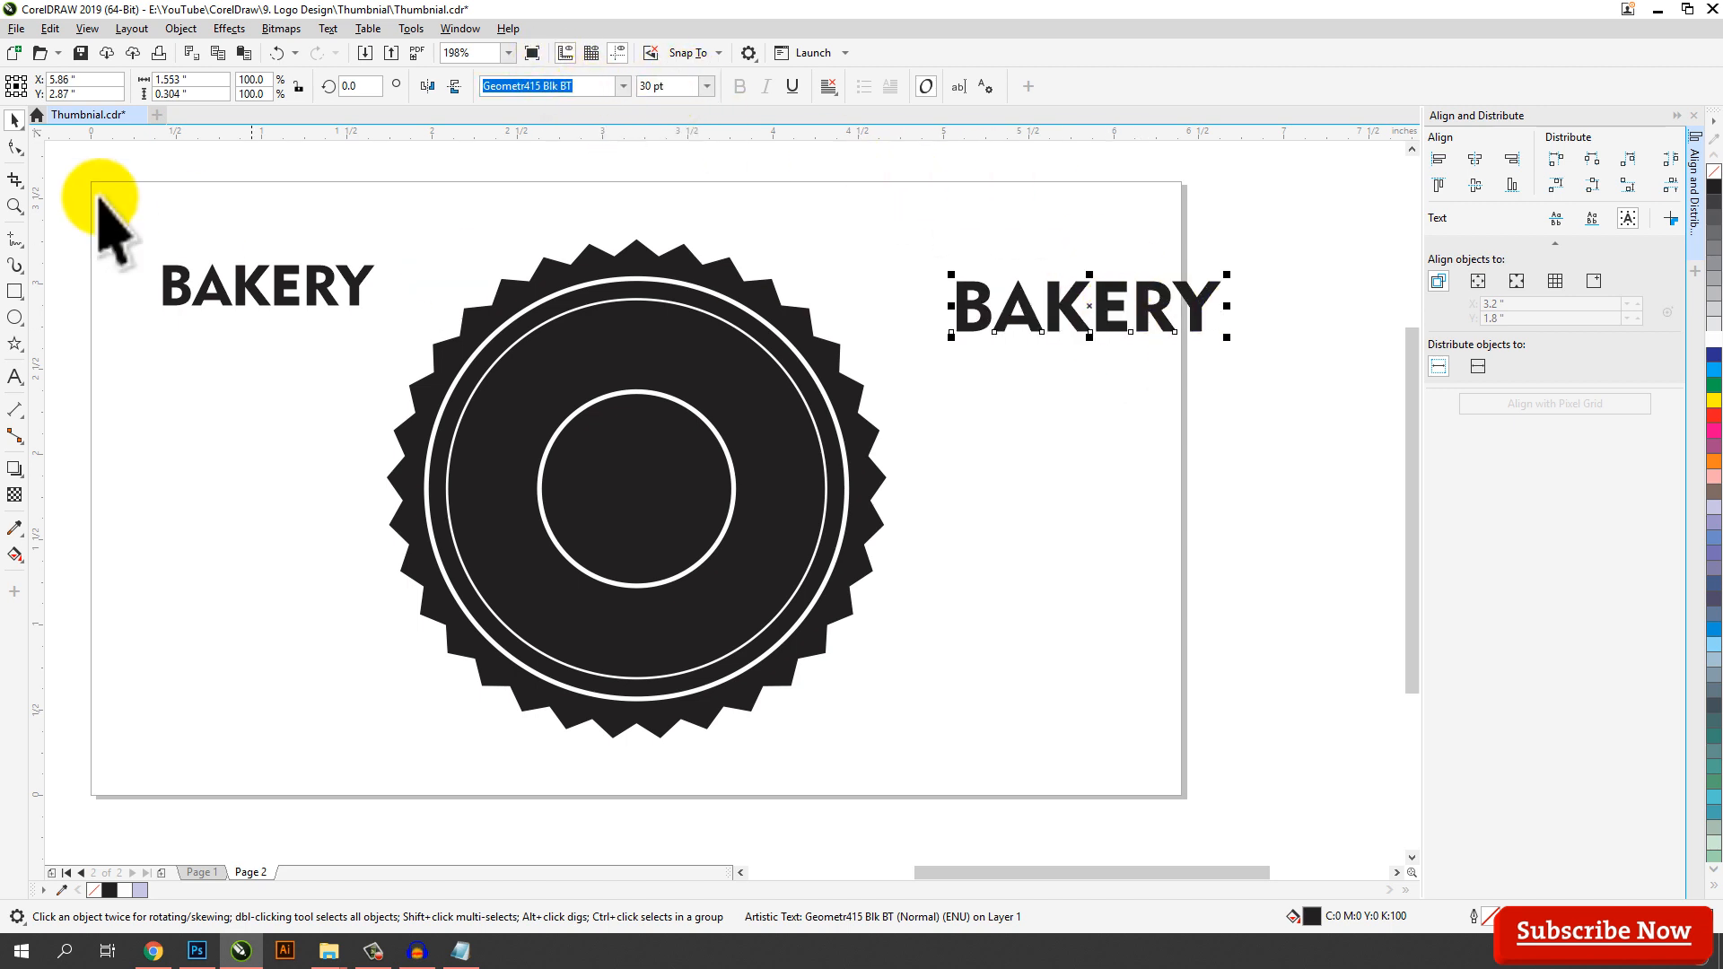
# Widen the letter spacing of the 30 pt BAKERY text with the Shape tool
pyautogui.click(16, 148)
pyautogui.click(61, 147)
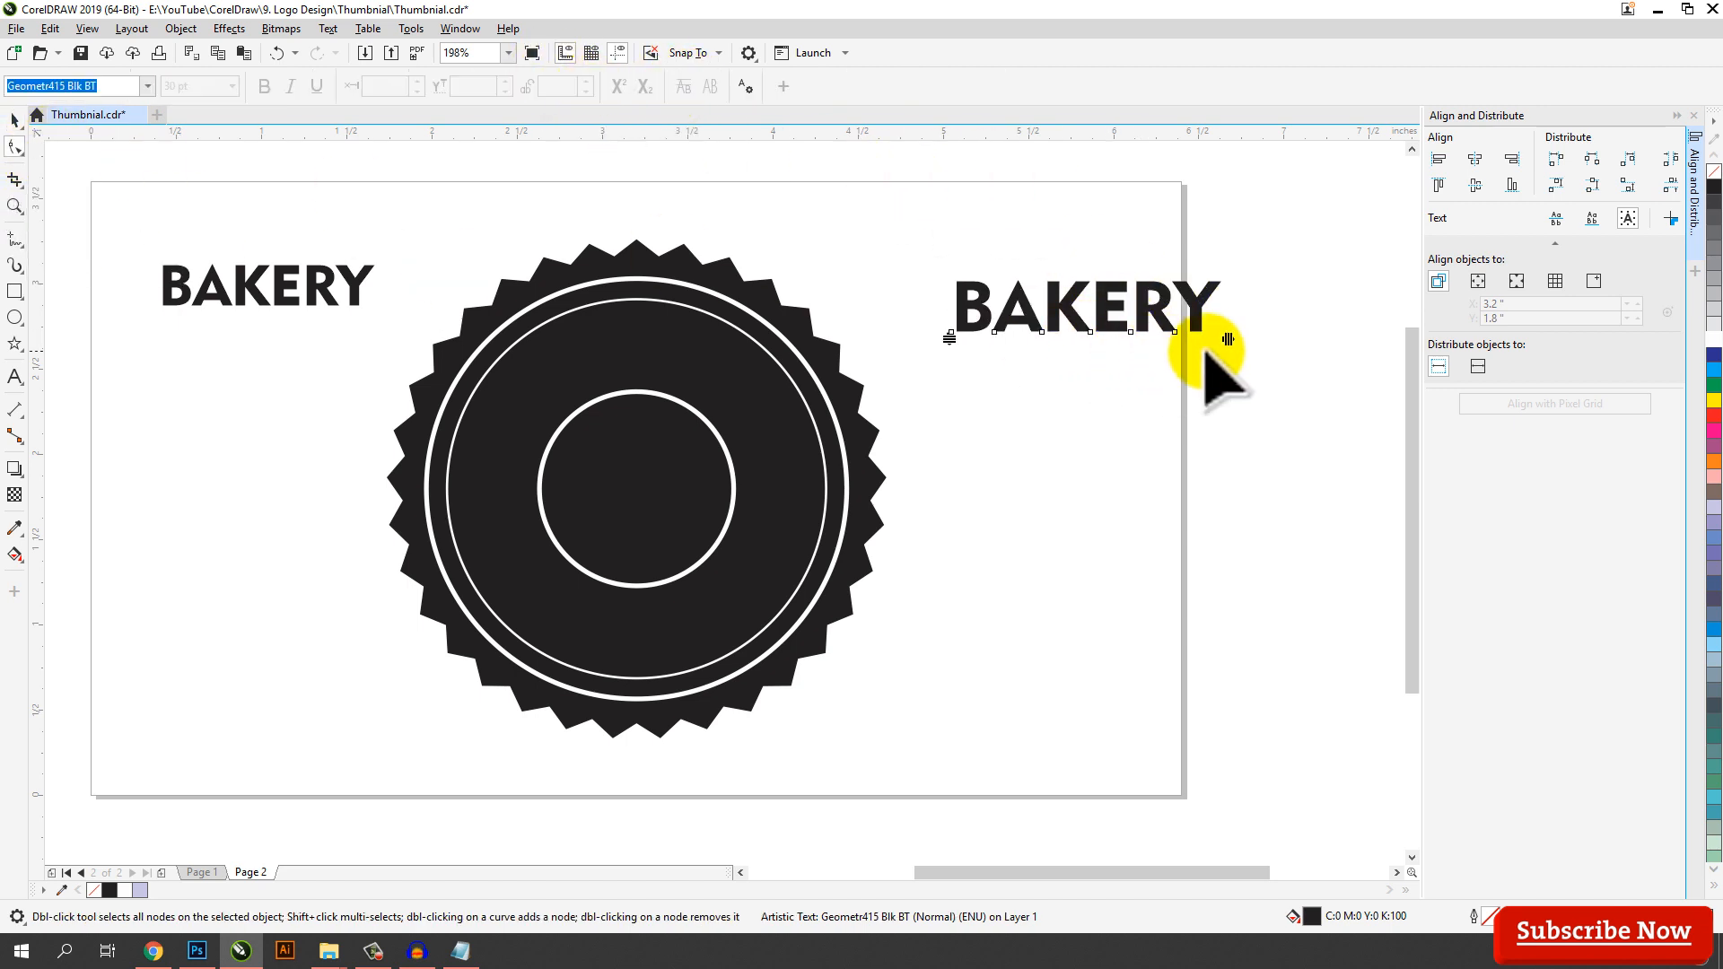
pyautogui.moveTo(1237, 343); pyautogui.dragTo(1285, 347)
pyautogui.press('space')
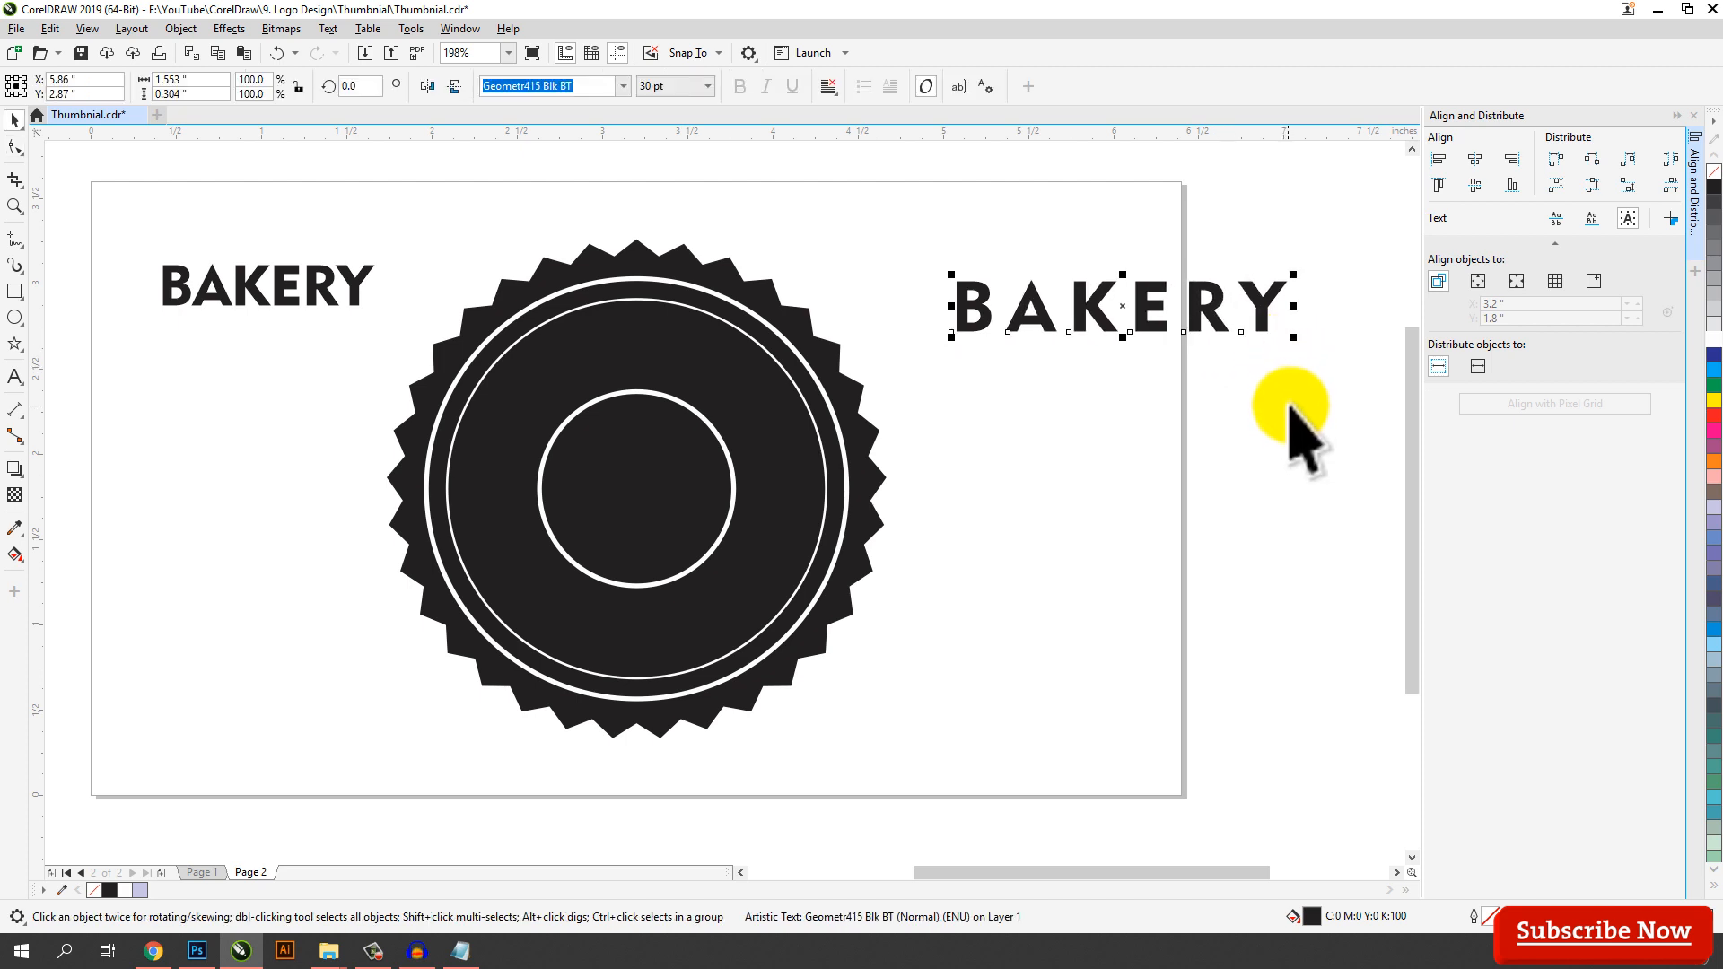
# Colour the widely spaced BAKERY text white and fit it to an arc above the badge's innermost circle
pyautogui.click(1712, 351)
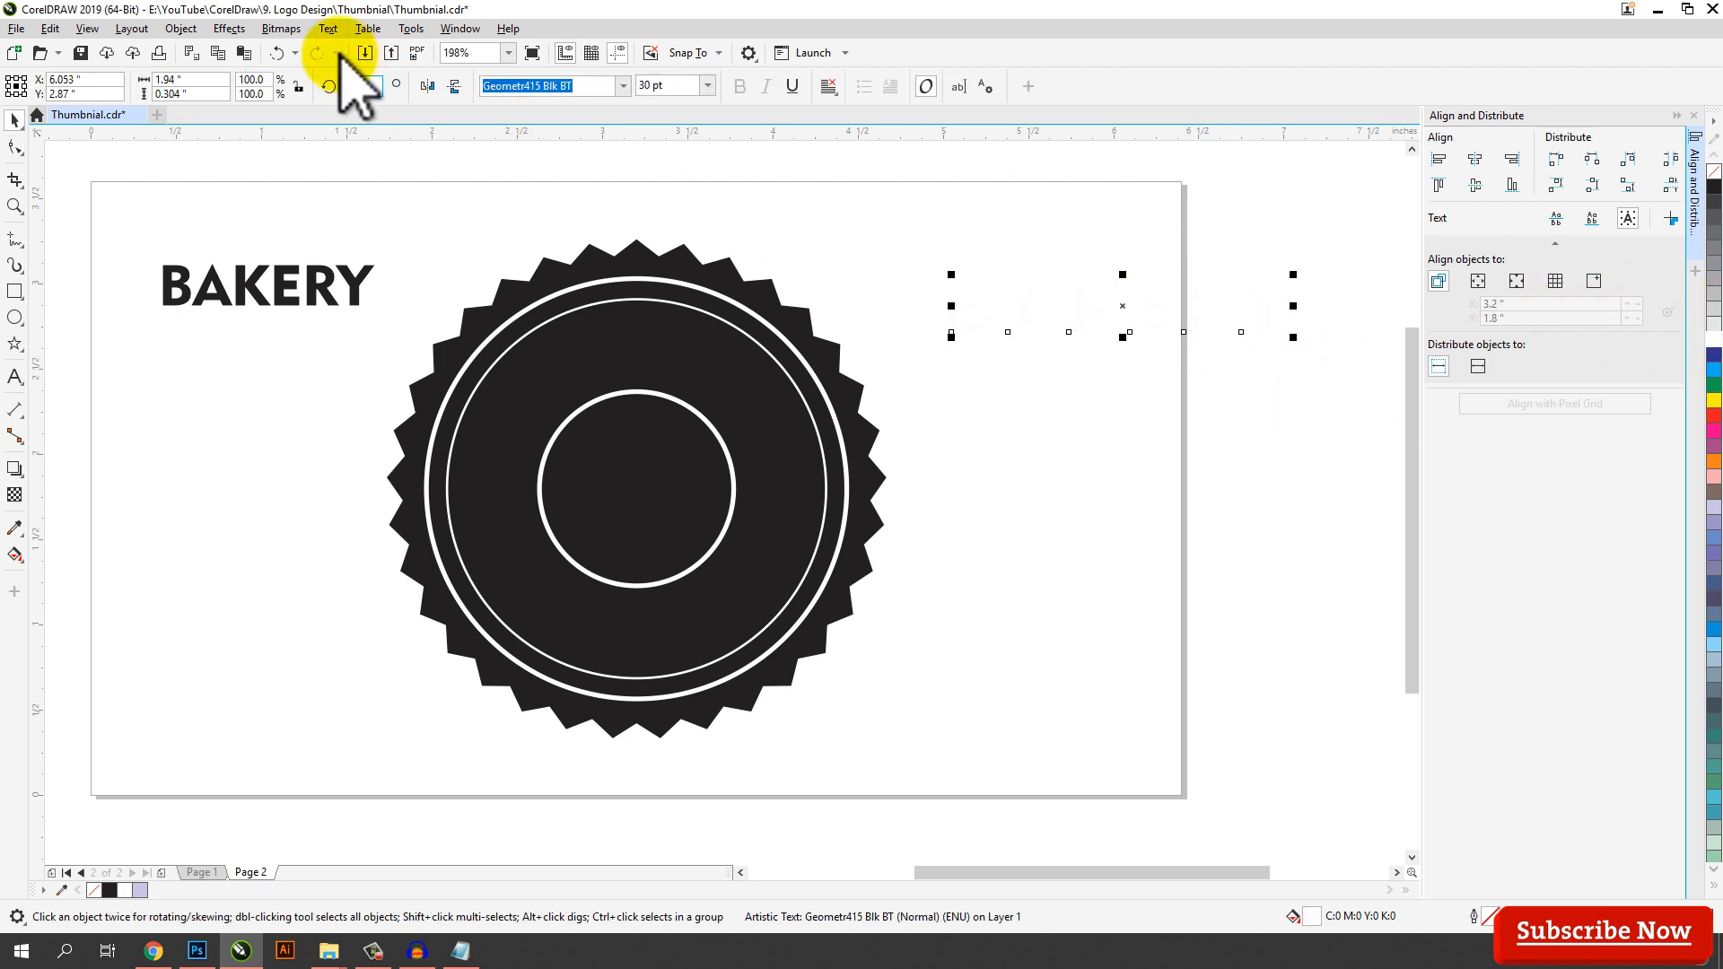
pyautogui.click(328, 28)
pyautogui.click(374, 273)
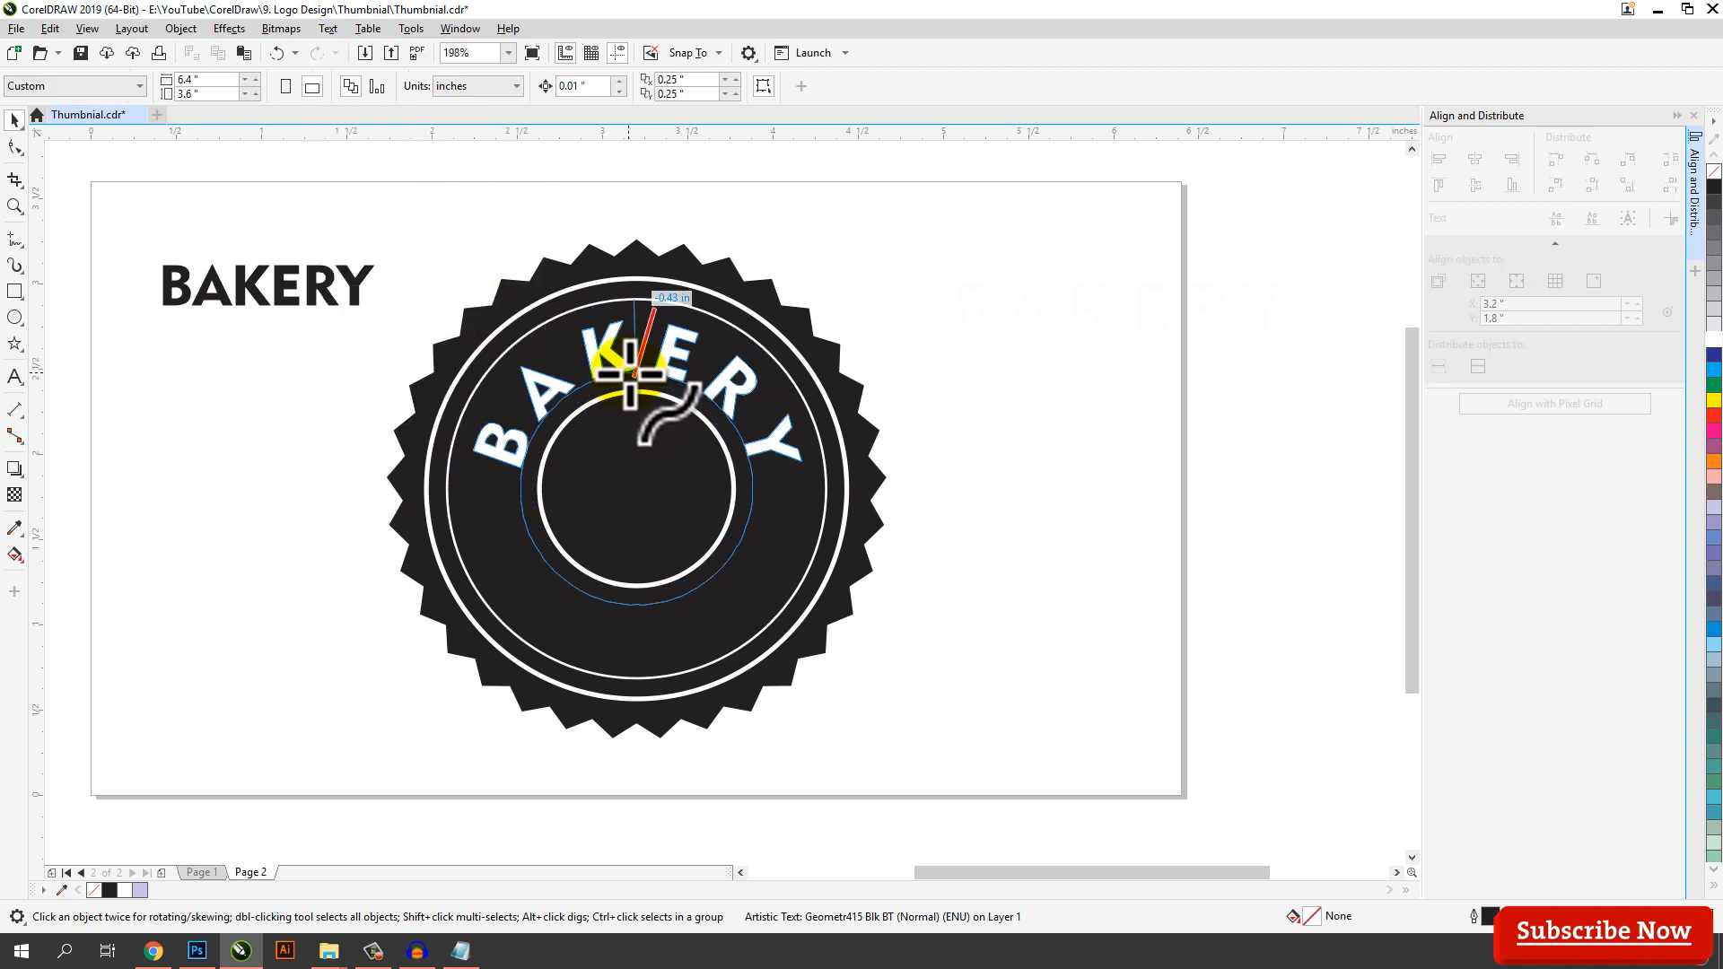
pyautogui.click(639, 408)
pyautogui.click(1061, 404)
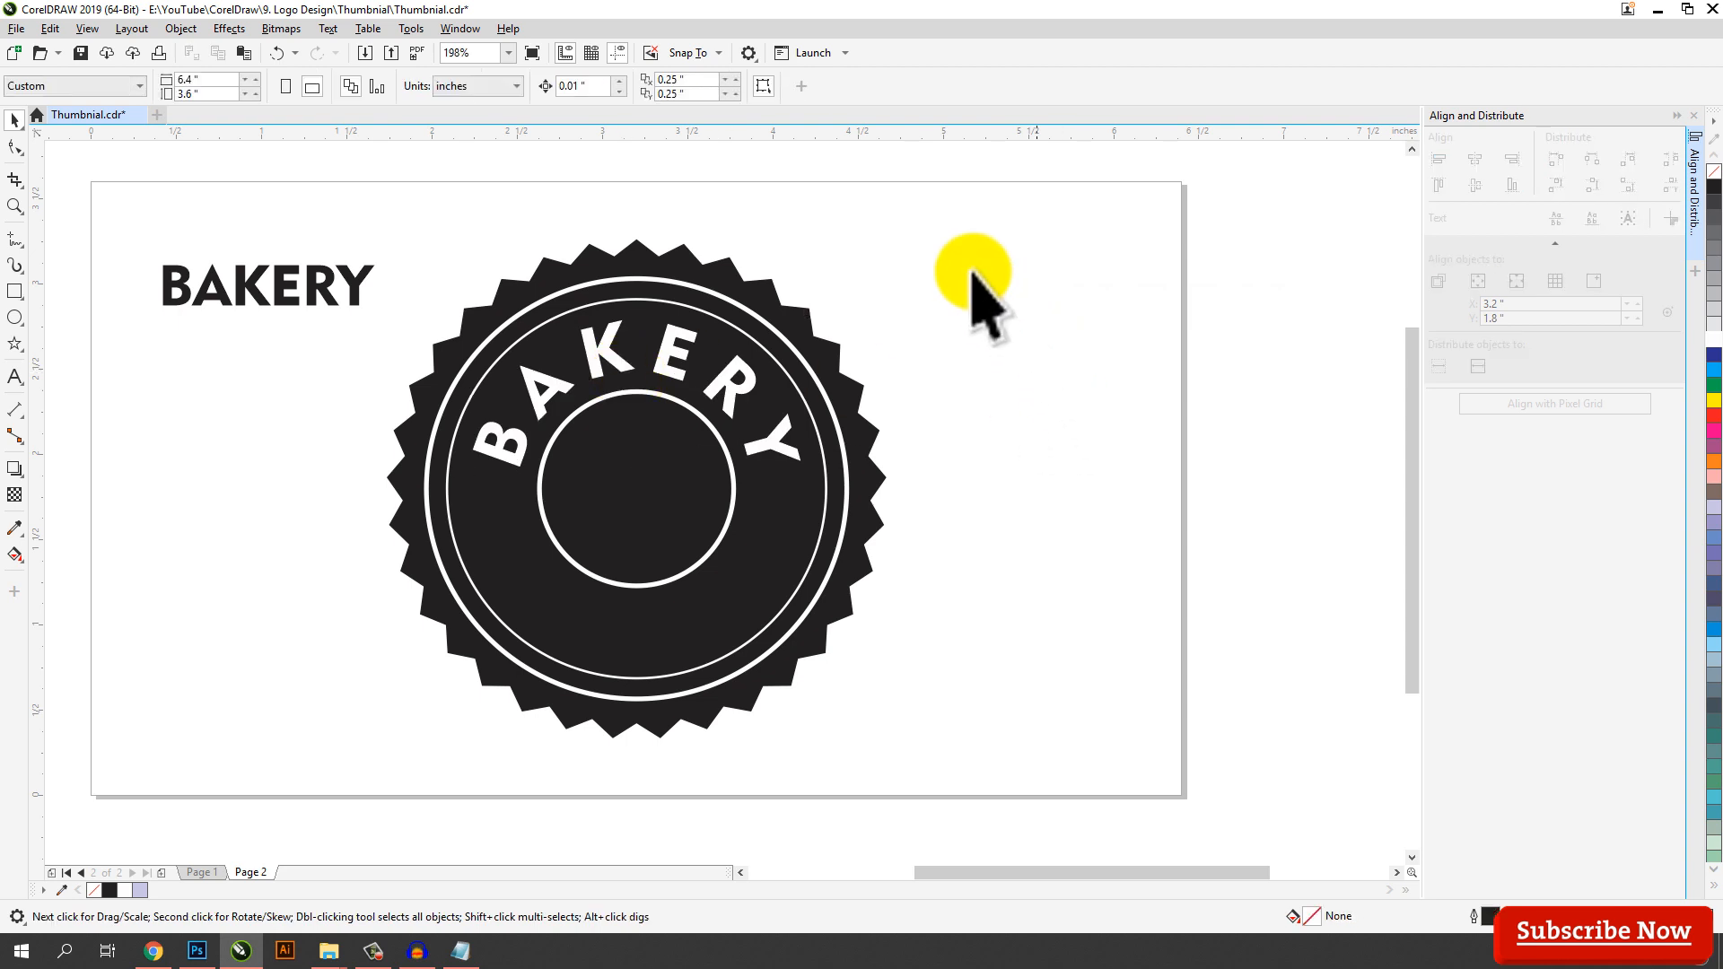
# Create a BAKERY BREAD text beside the badge from the spare BAKERY text and widen its letter spacing
pyautogui.moveTo(365, 287); pyautogui.dragTo(1065, 287)
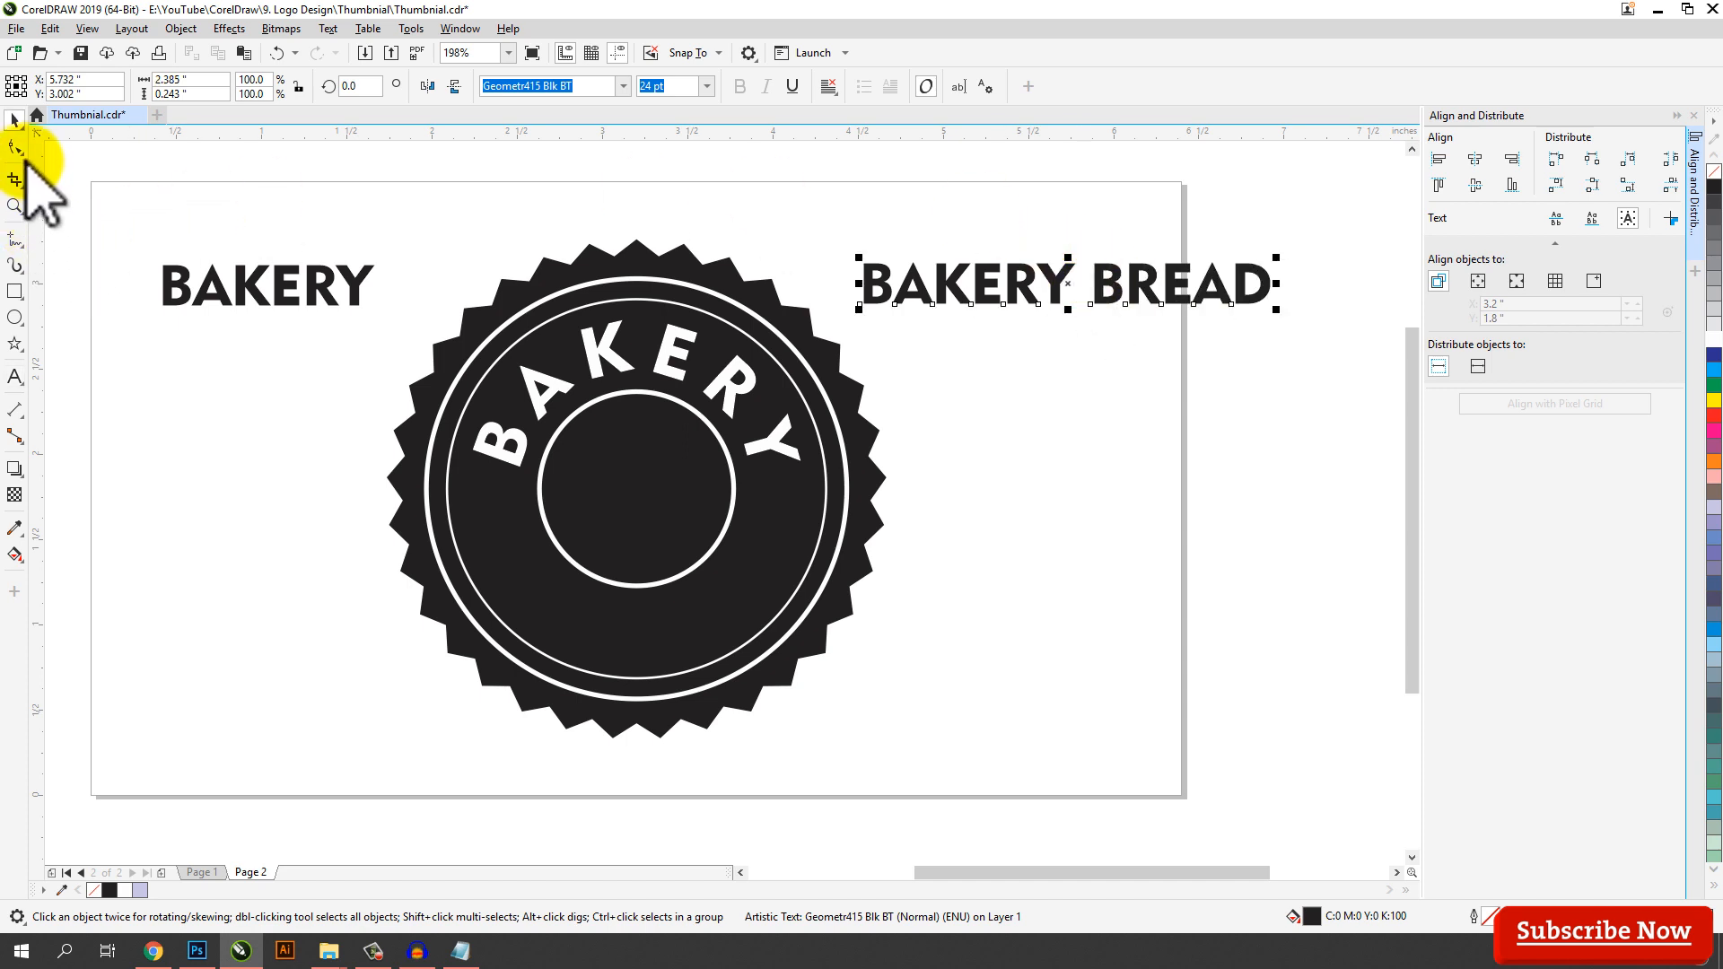
pyautogui.click(14, 147)
pyautogui.moveTo(1292, 316); pyautogui.dragTo(1360, 328)
pyautogui.press('space')
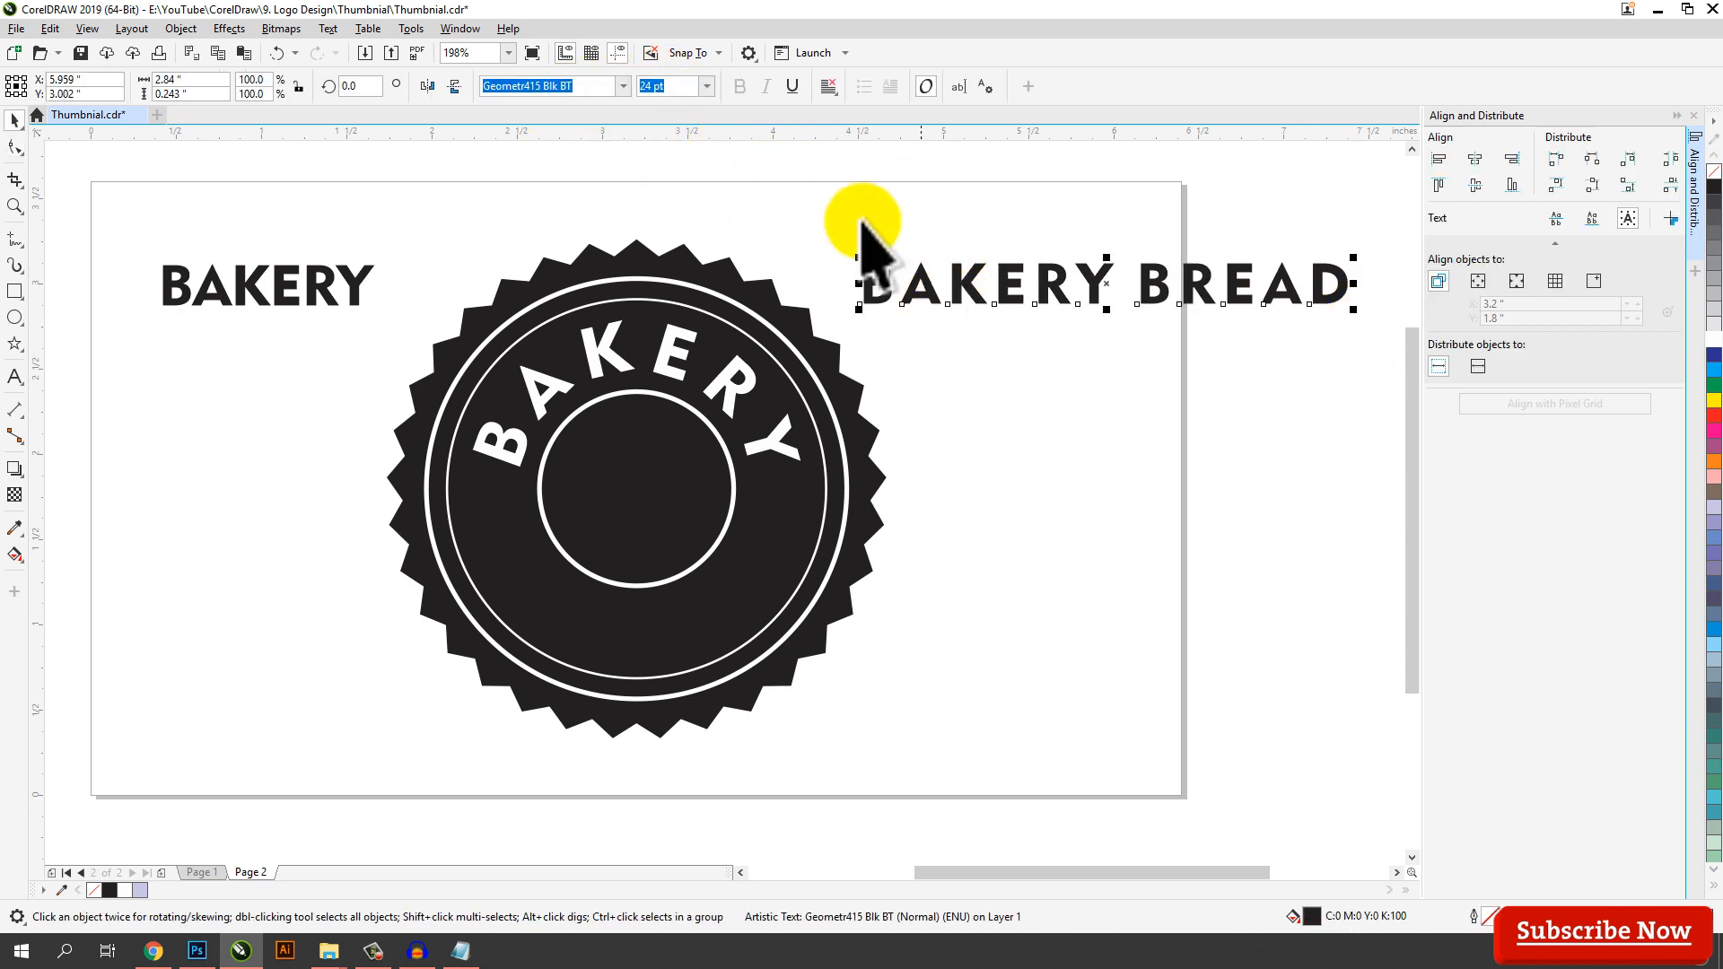
# Set the BAKERY BREAD text's size to 20 pt
pyautogui.click(689, 90)
pyautogui.write('20')
pyautogui.press('Return')
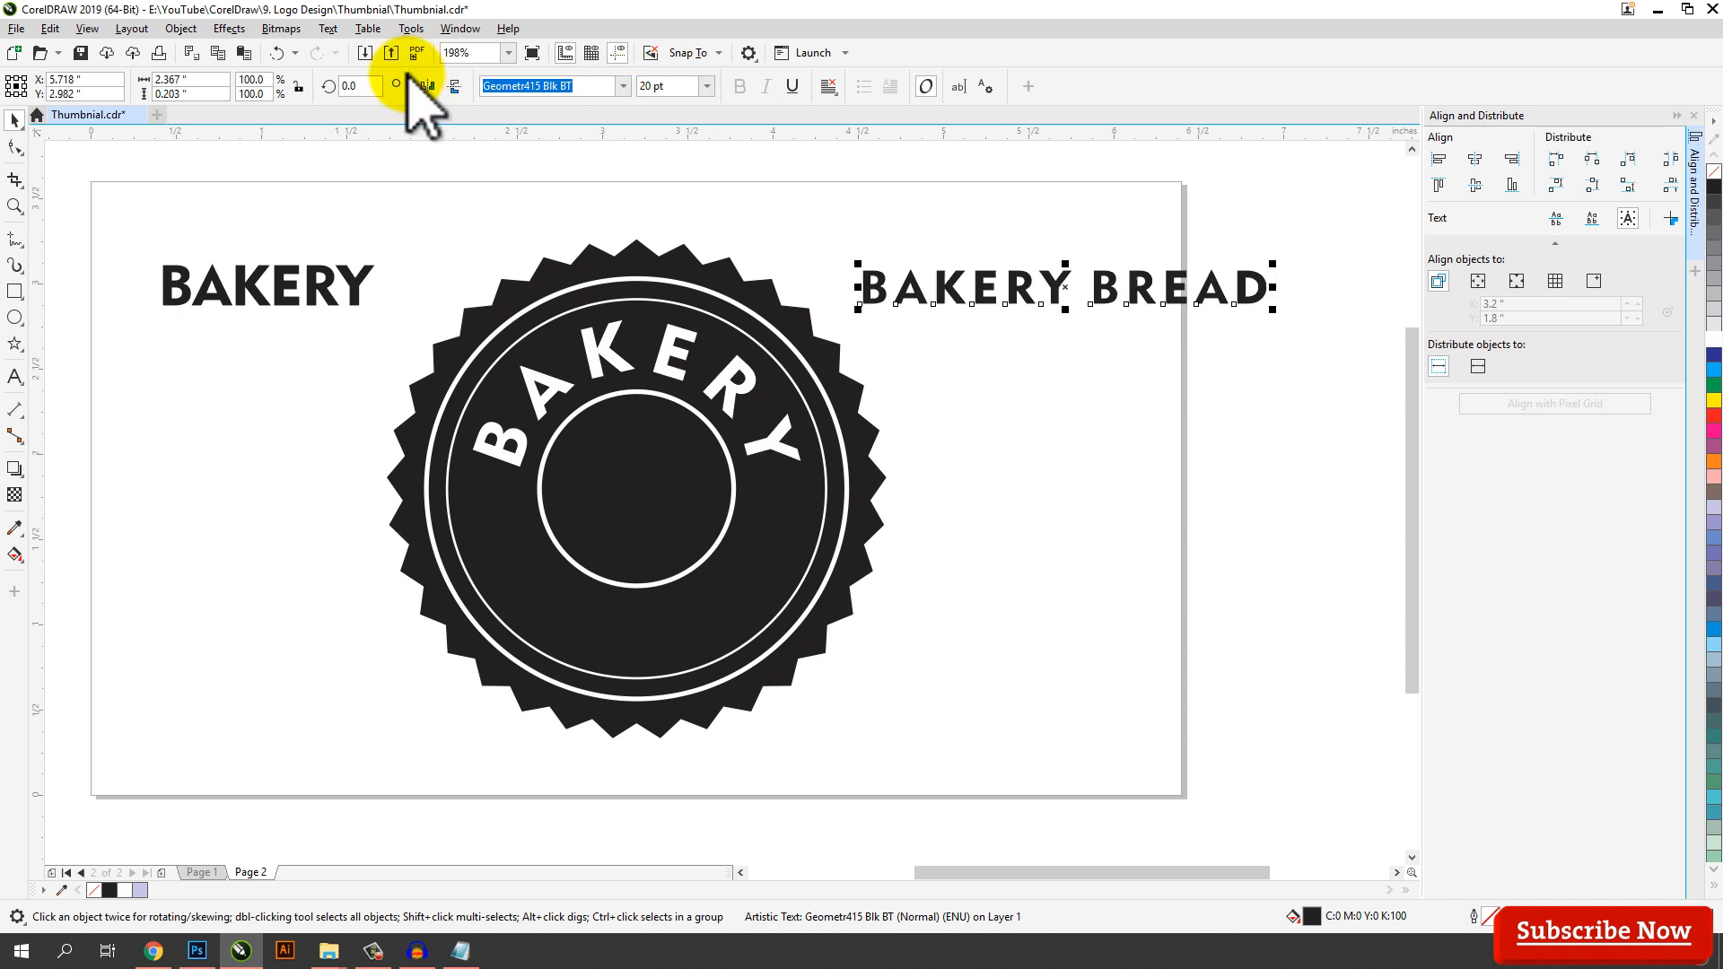
# Colour the BAKERY BREAD text white and fit it to an arc below the innermost circle
pyautogui.click(965, 205)
pyautogui.click(1007, 283)
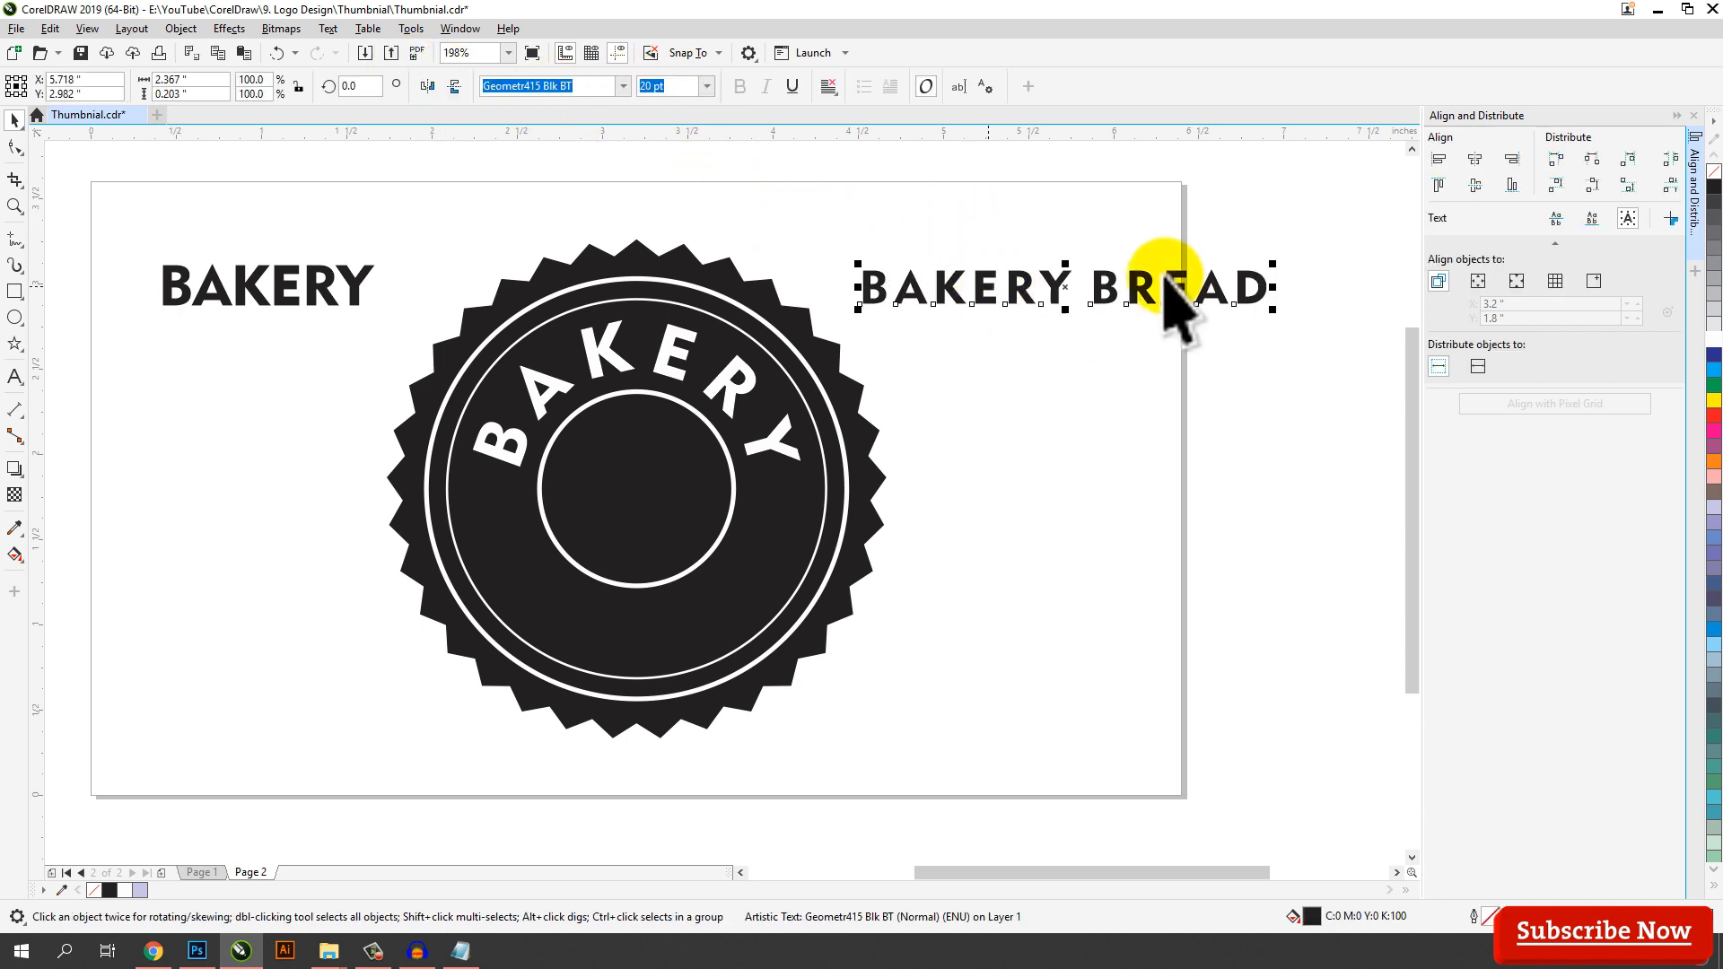
pyautogui.click(1713, 339)
pyautogui.moveTo(1323, 371); pyautogui.dragTo(785, 218)
pyautogui.click(329, 28)
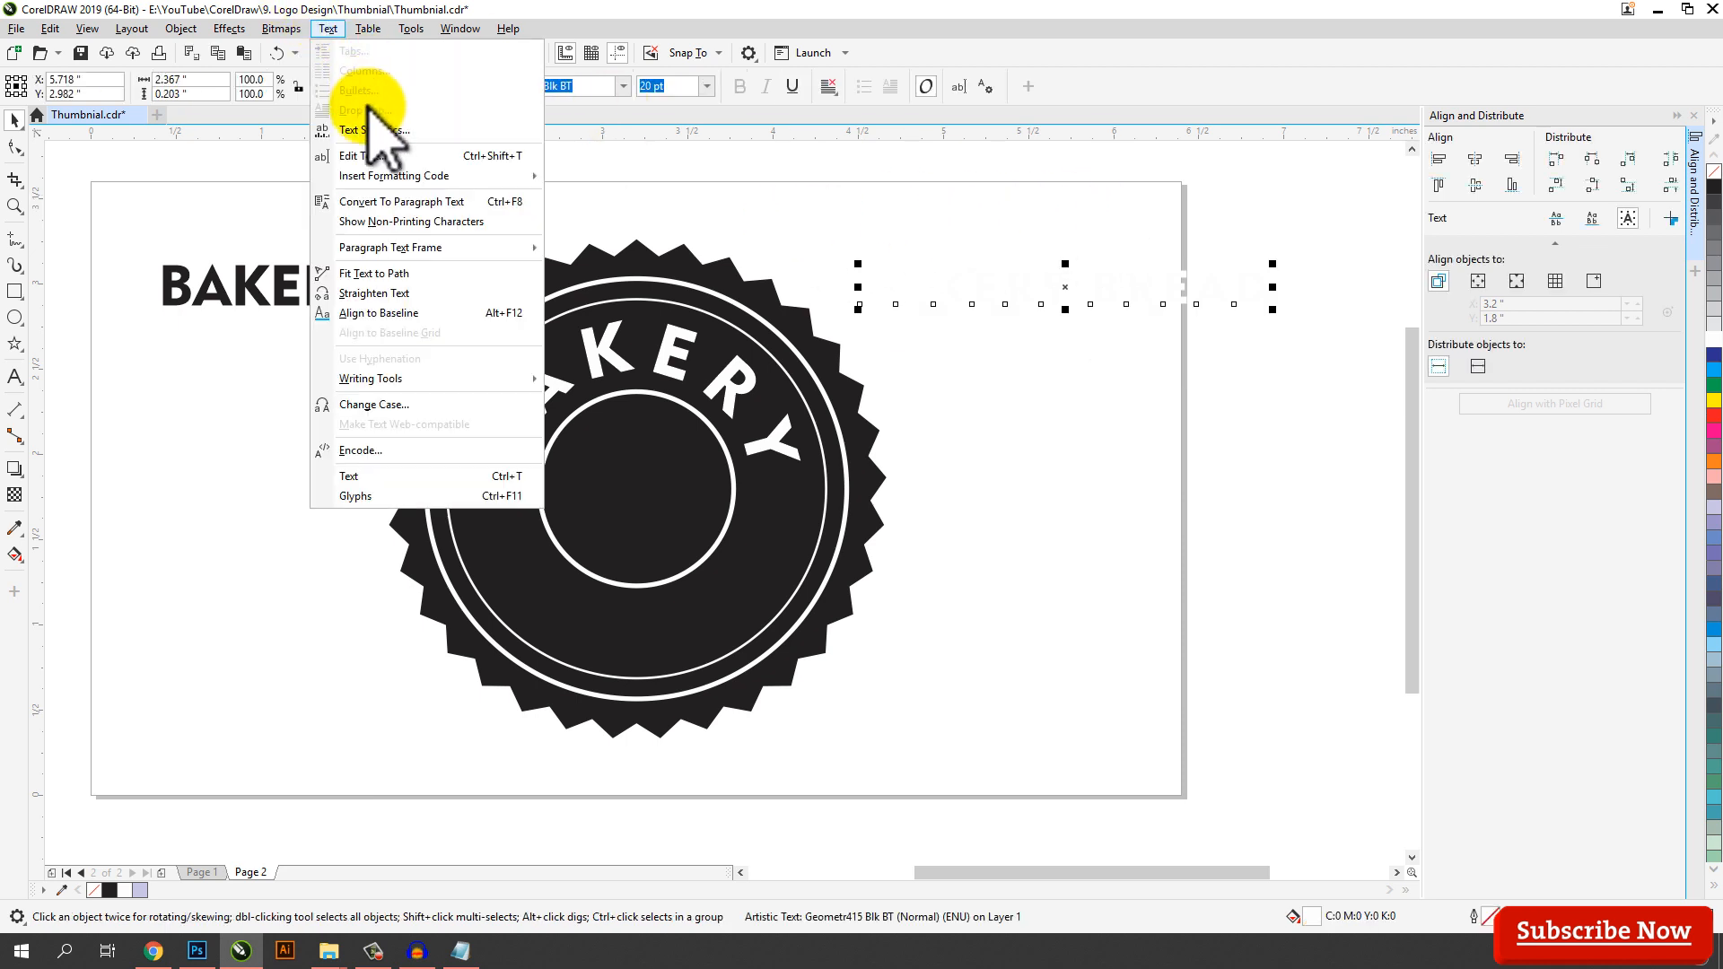
pyautogui.click(412, 277)
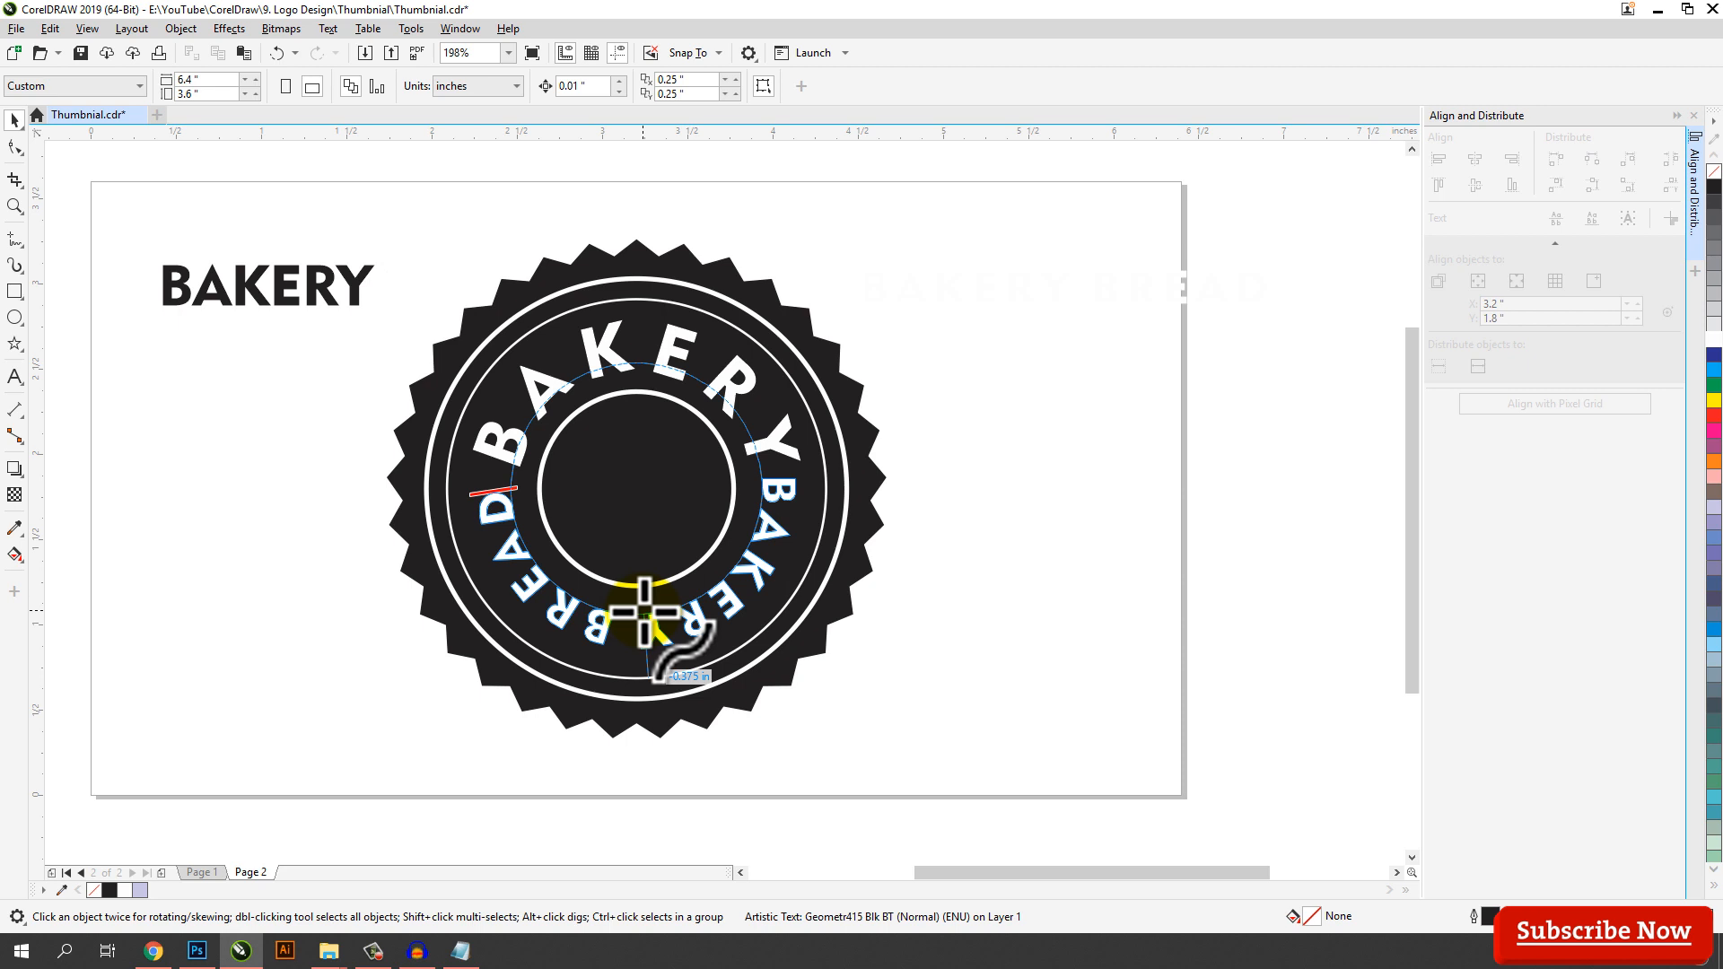
pyautogui.click(639, 611)
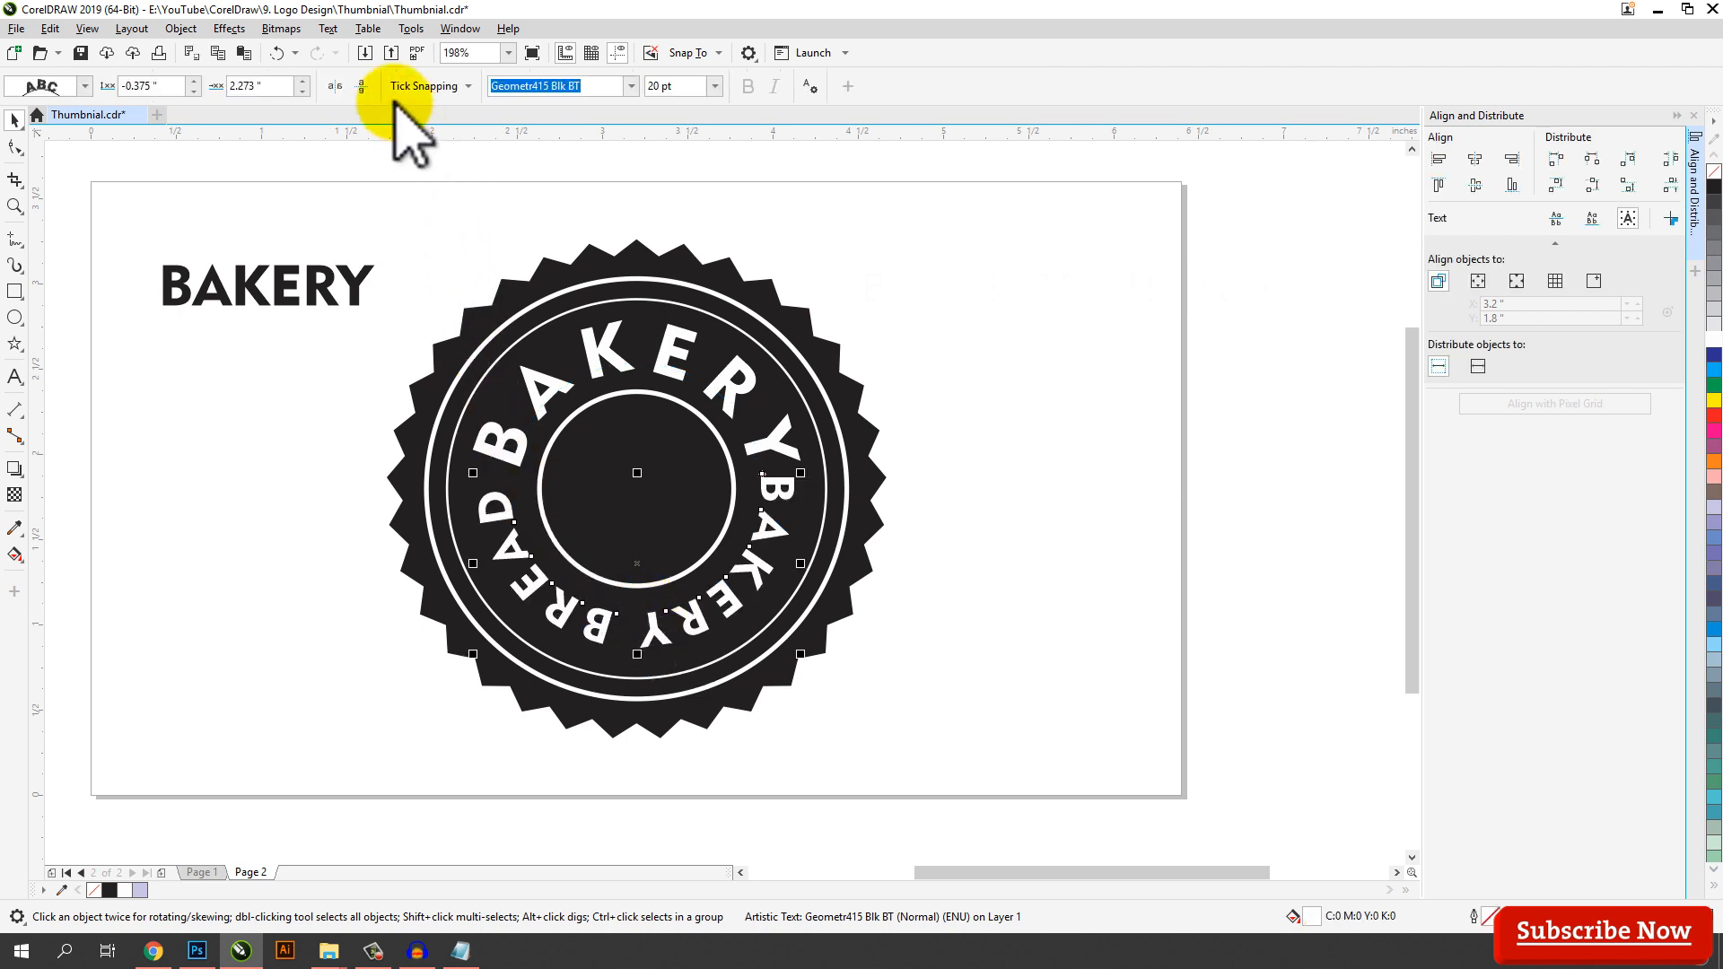
# Mirror the curved BAKERY BREAD text horizontally and vertically and move it outward between the inner rings
pyautogui.click(333, 87)
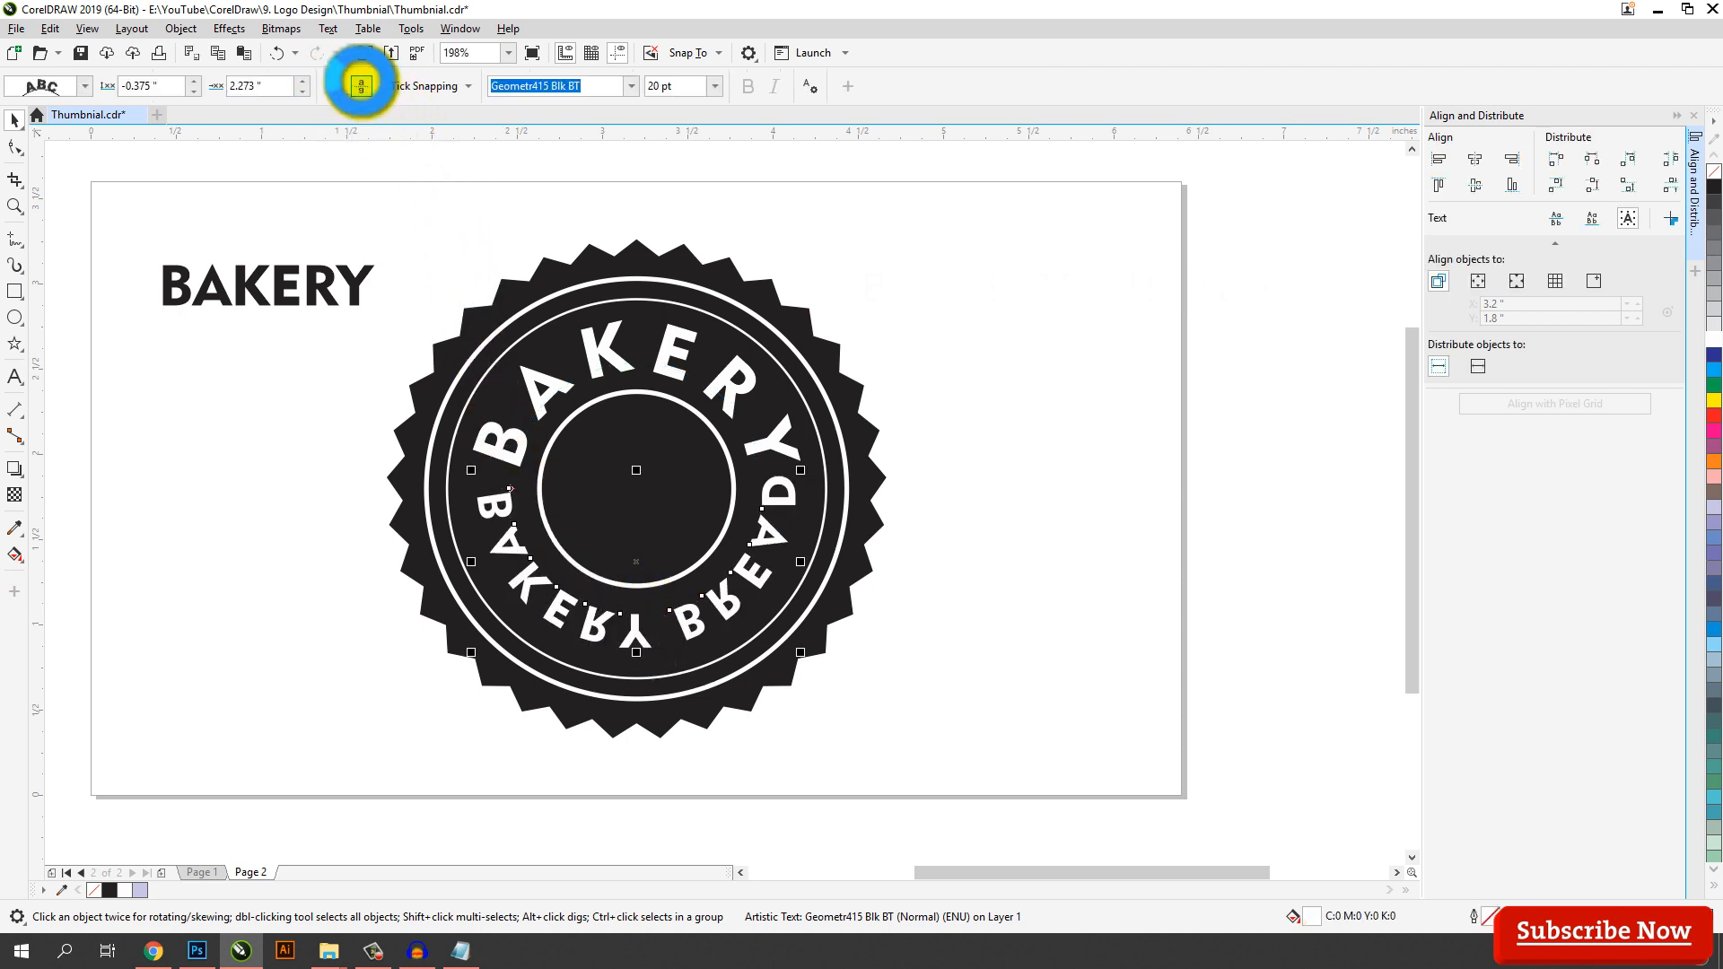
pyautogui.click(361, 85)
pyautogui.scroll(2, 662, 654)
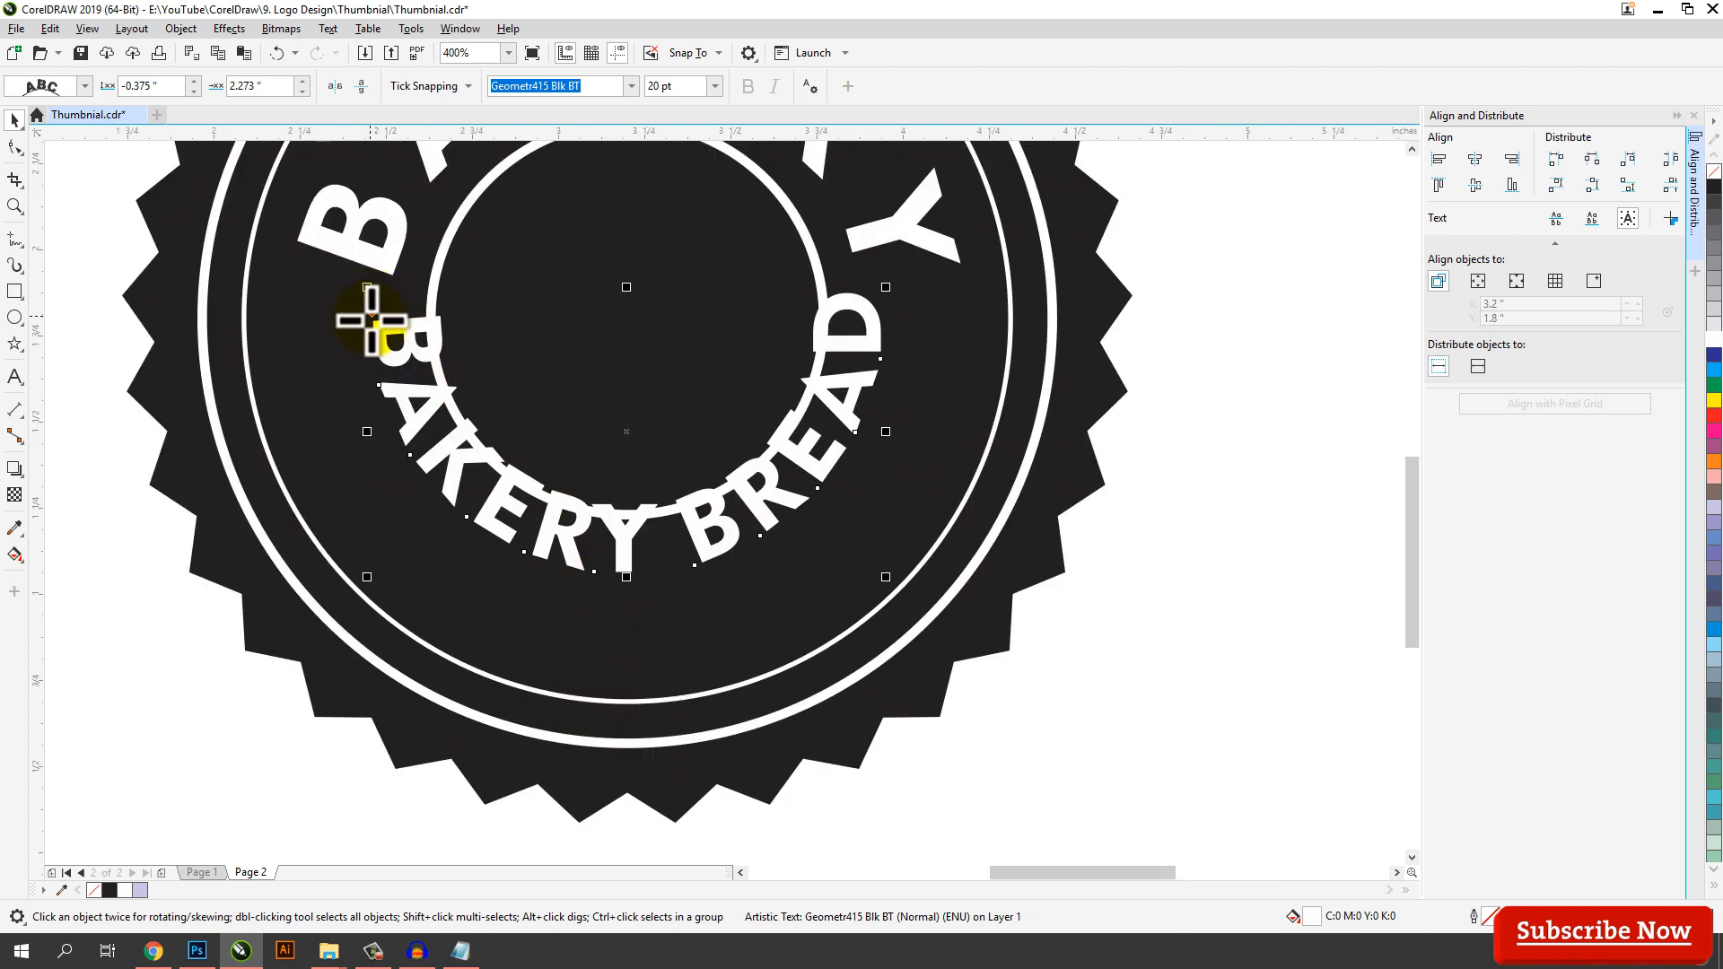
pyautogui.moveTo(372, 320)
pyautogui.mouseDown()
pyautogui.moveTo(338, 365)
pyautogui.moveTo(300, 373)
pyautogui.moveTo(323, 409)
pyautogui.mouseUp()
pyautogui.scroll(-2, 557, 423)
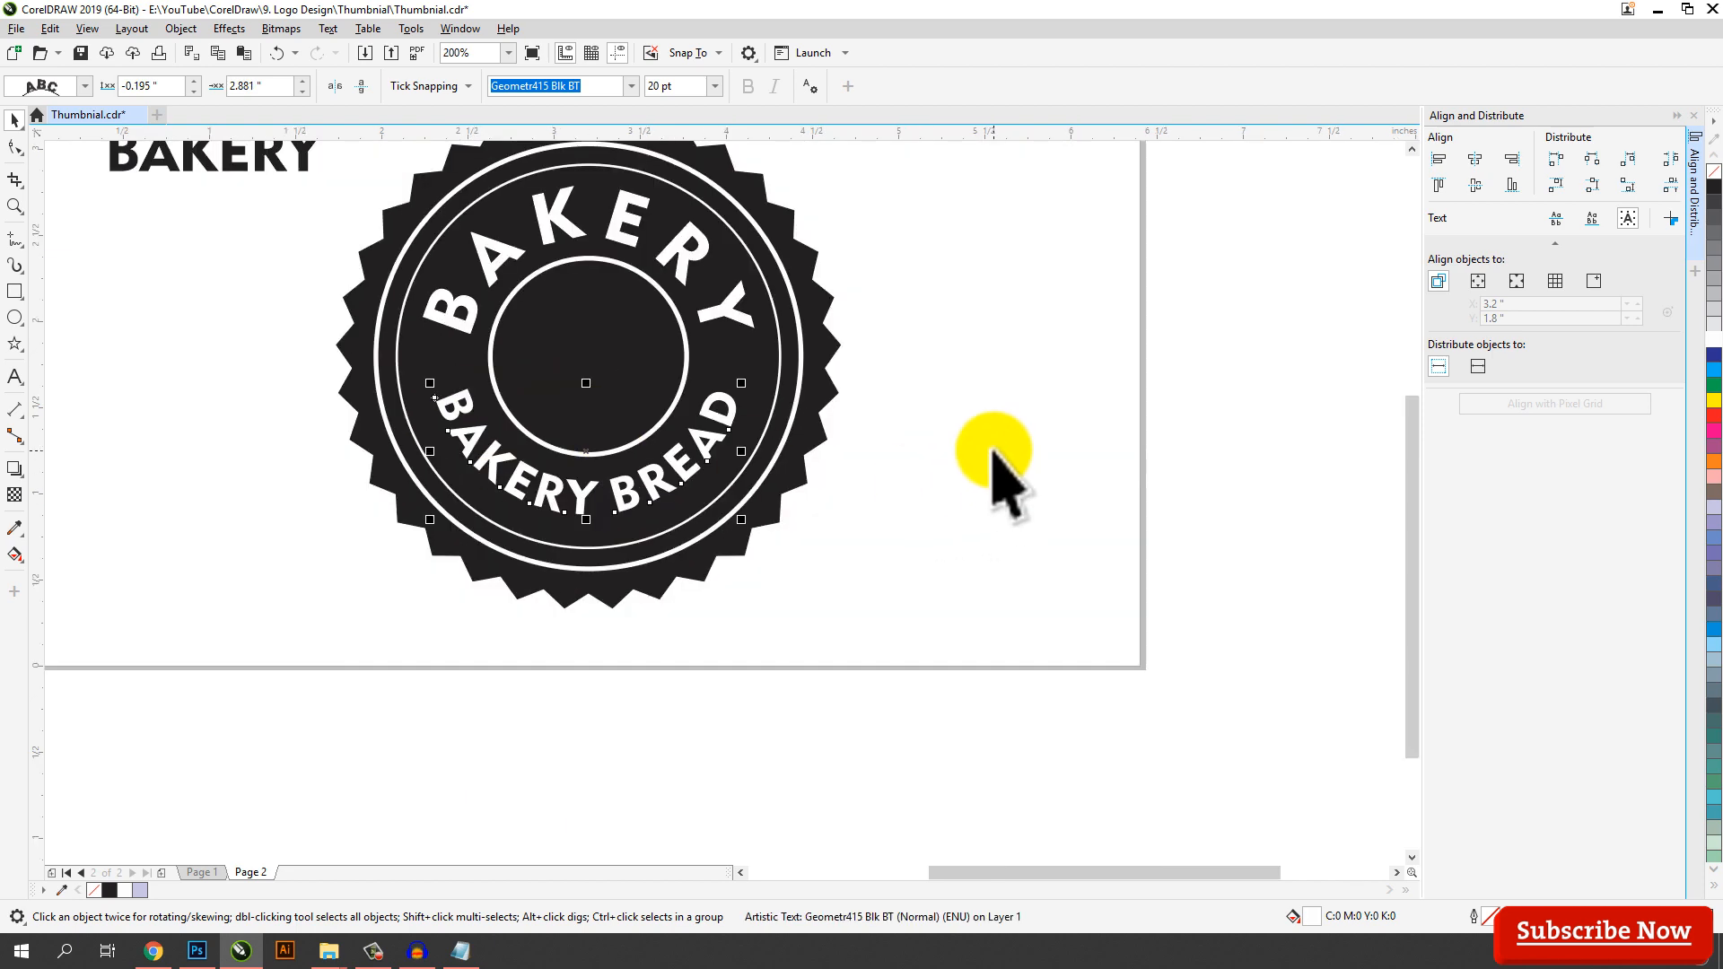
pyautogui.click(993, 450)
# Fine-tune the position of the curved BAKERY BREAD text along the badge's lower arc
pyautogui.scroll(-1, 730, 582)
pyautogui.scroll(1, 713, 489)
pyautogui.click(756, 489)
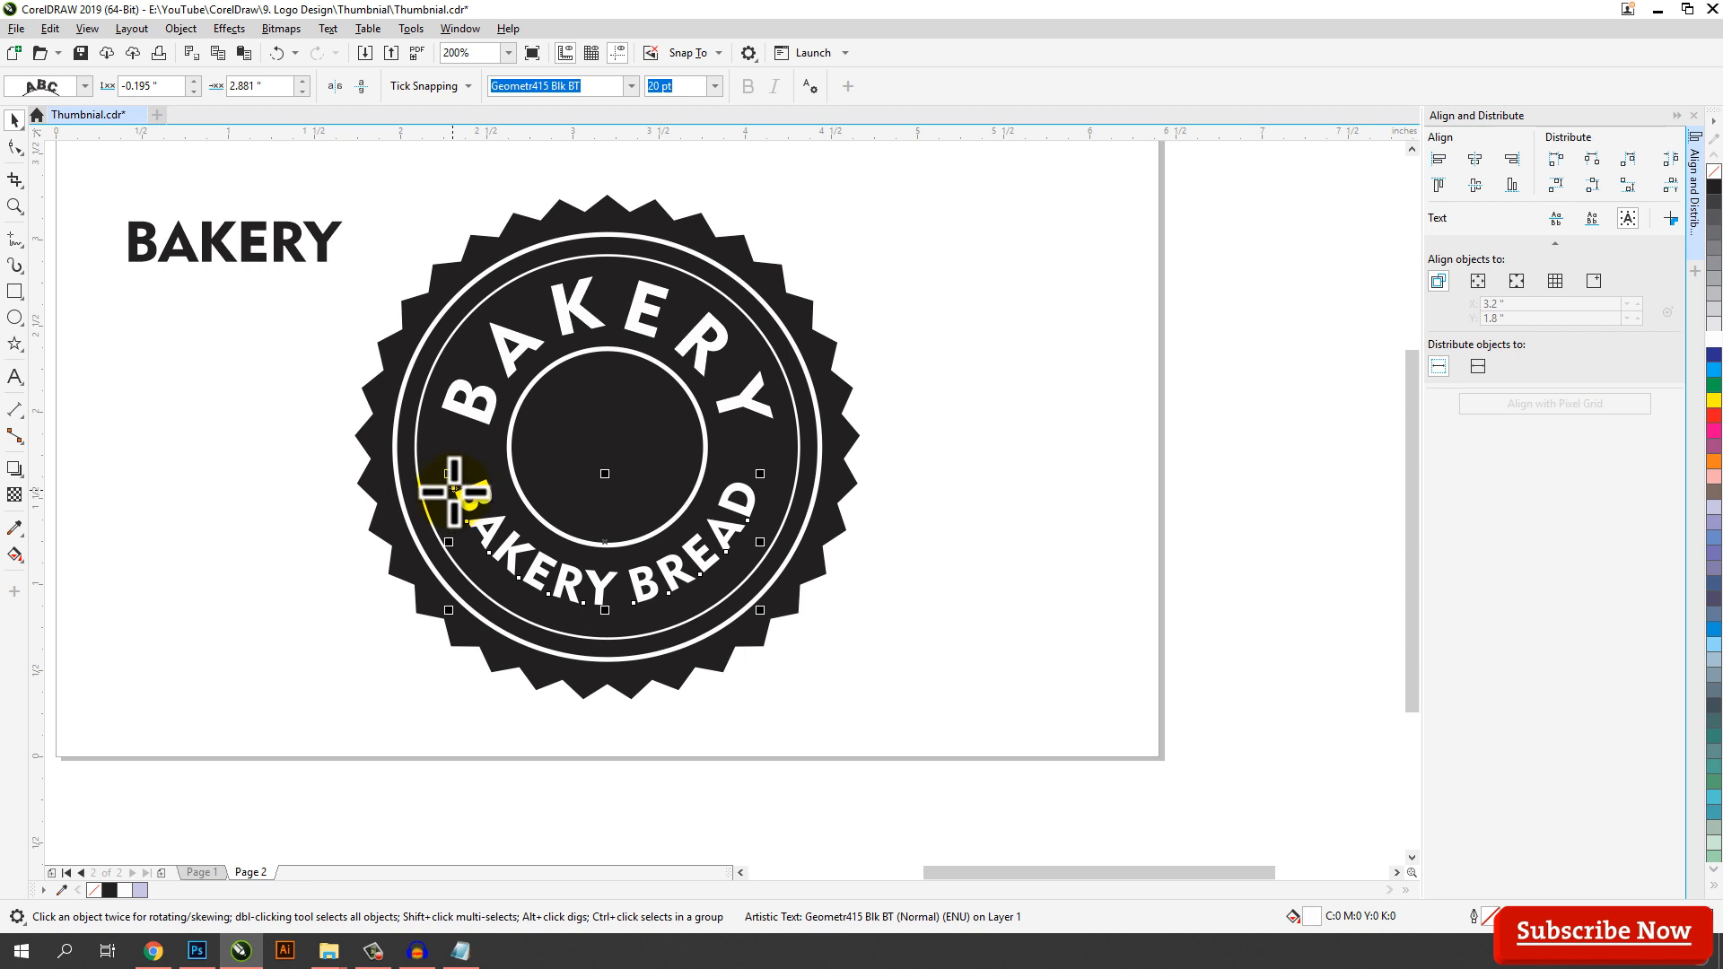
pyautogui.moveTo(454, 491); pyautogui.dragTo(459, 501)
pyautogui.click(1008, 512)
pyautogui.scroll(-1, 864, 557)
pyautogui.scroll(1, 799, 525)
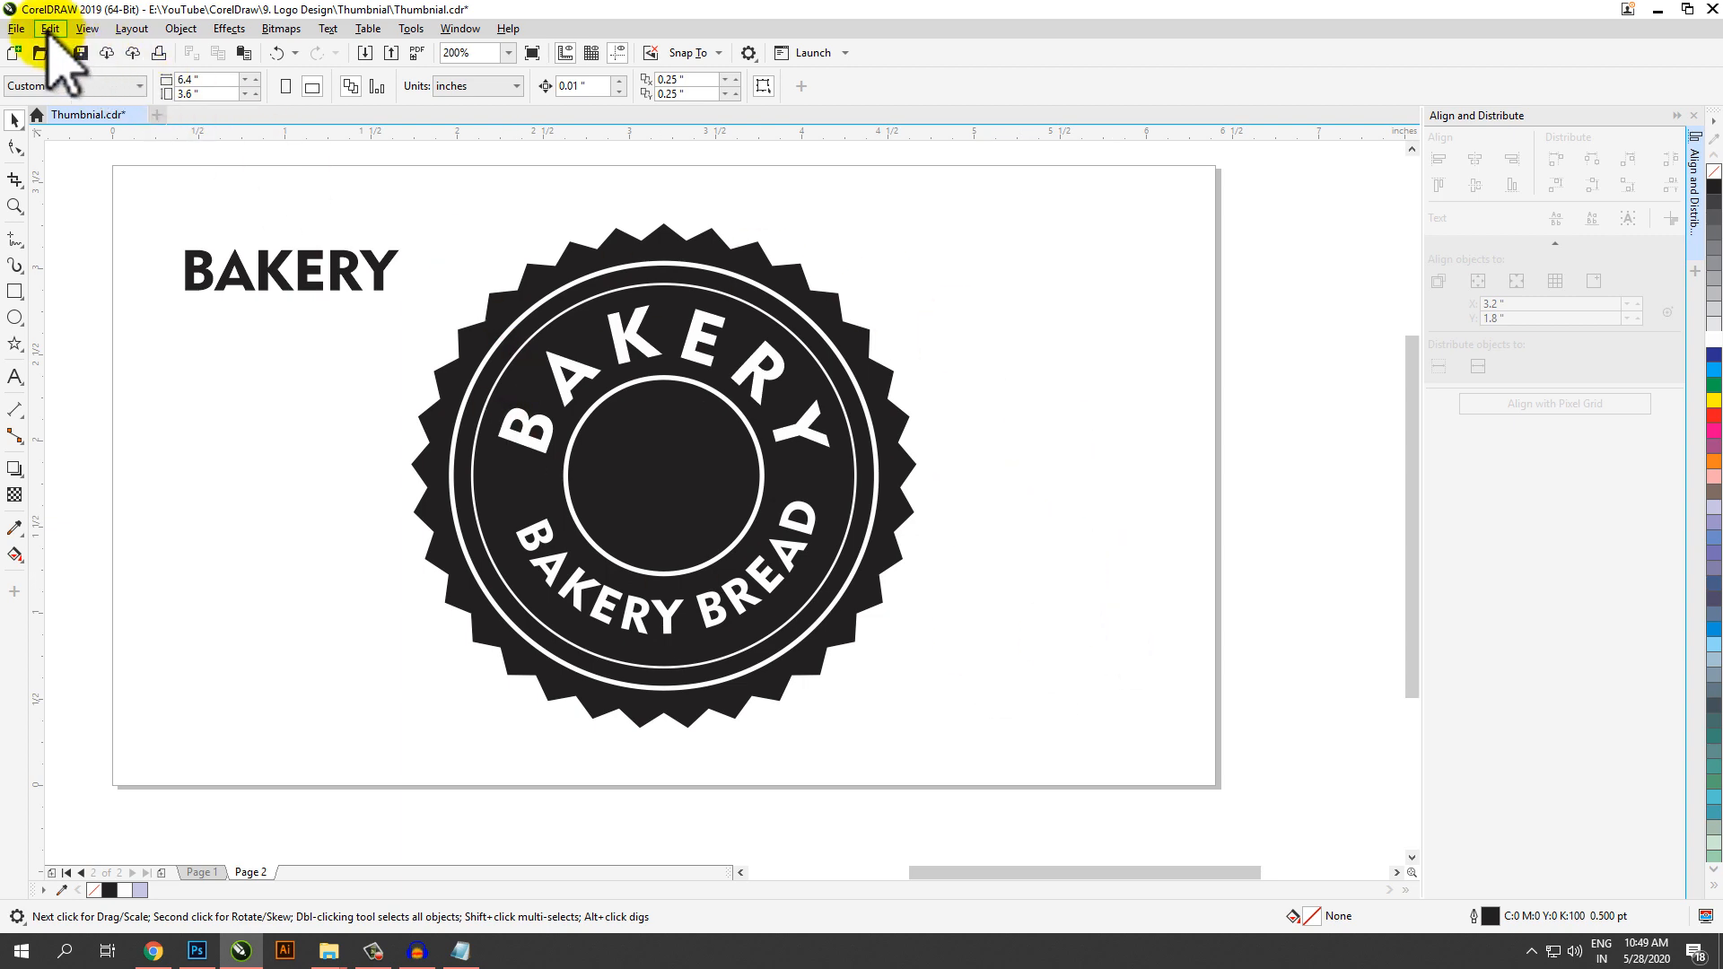
# Import Logo Design.png and place the cupcake image inside the badge's innermost circle
pyautogui.click(17, 28)
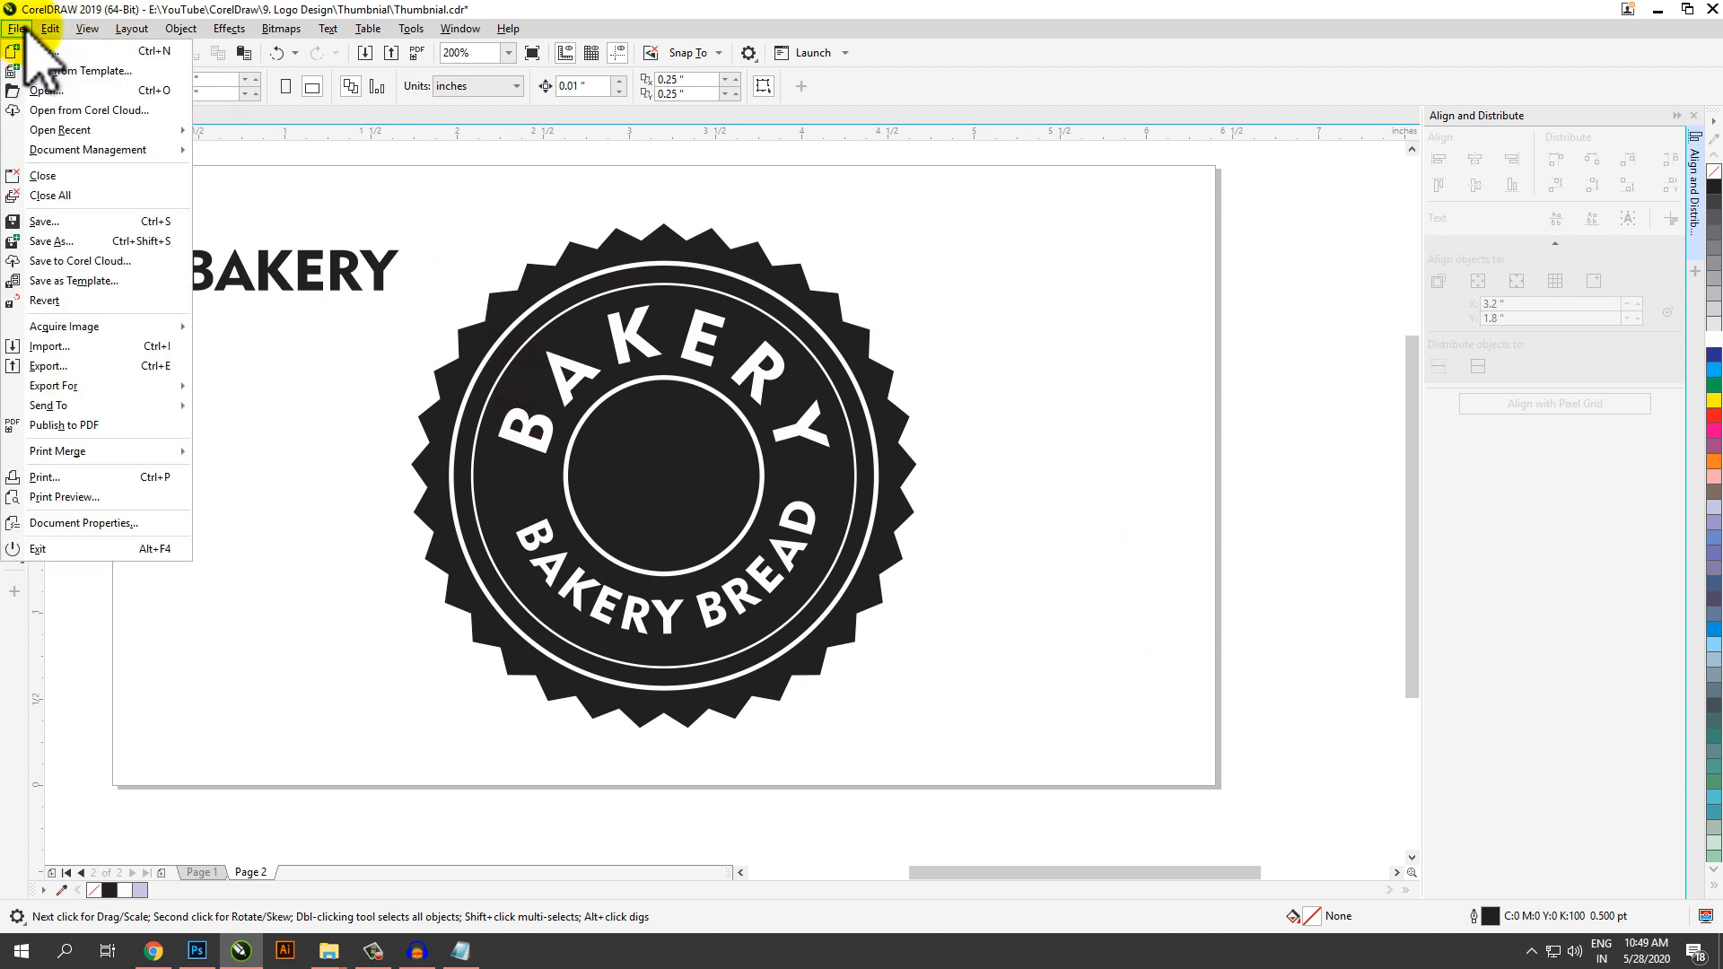
pyautogui.click(105, 349)
pyautogui.click(415, 173)
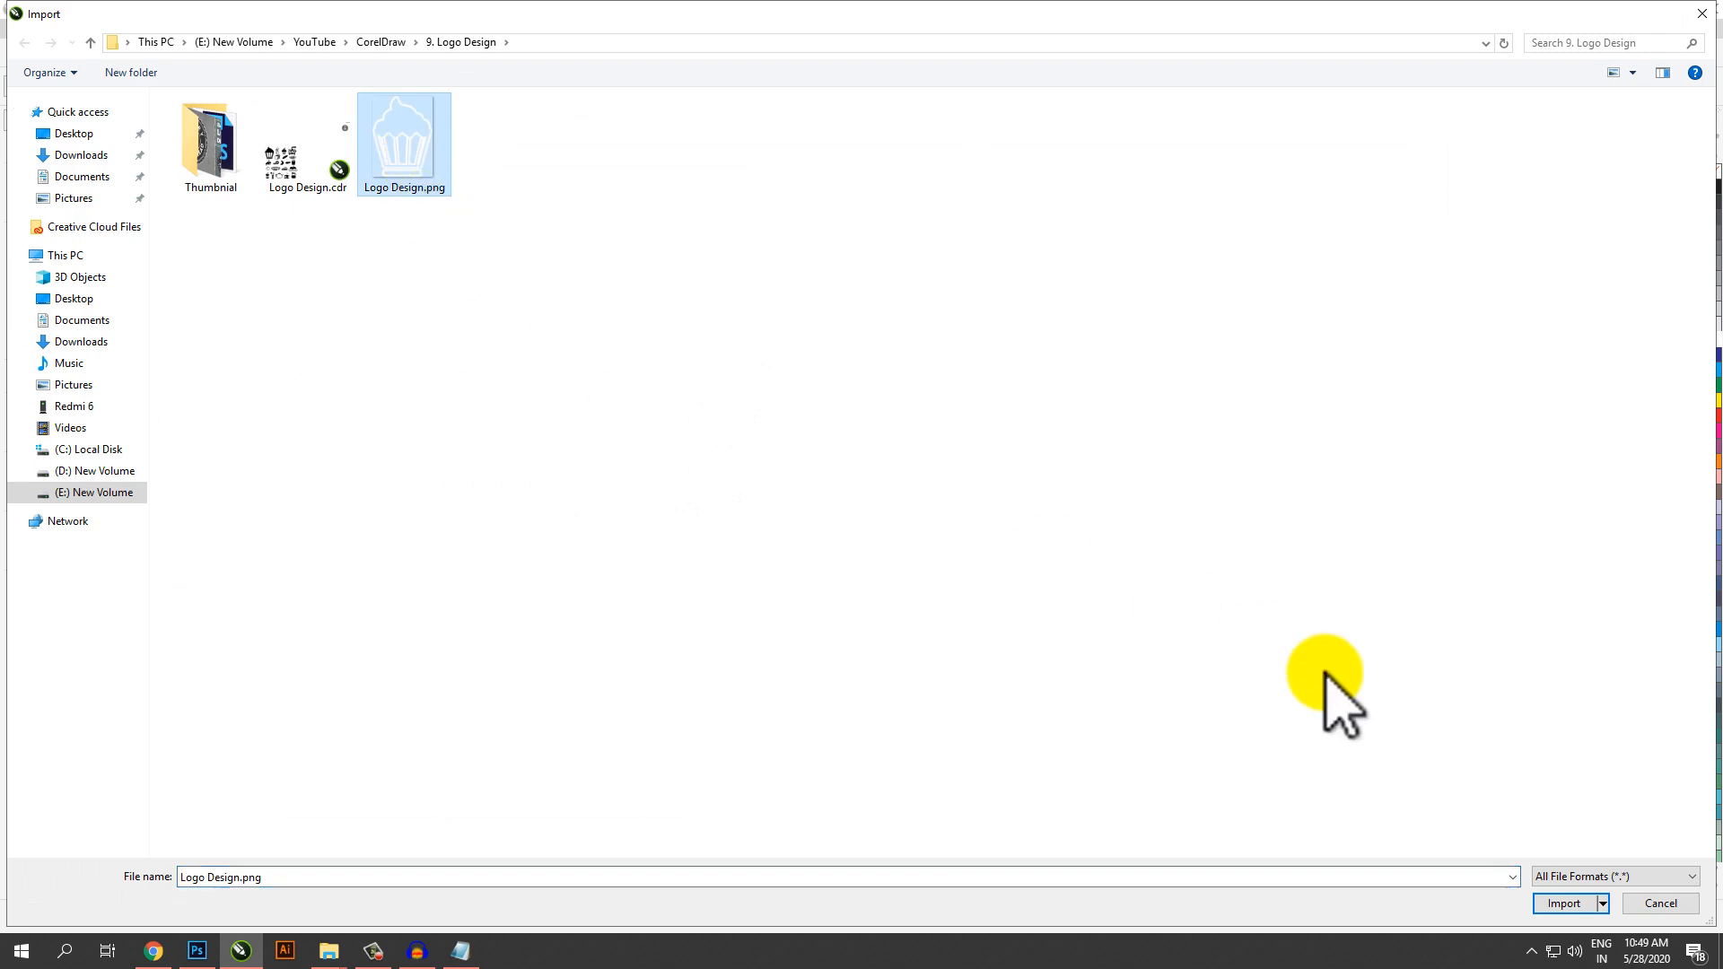
pyautogui.click(1562, 904)
pyautogui.moveTo(956, 386); pyautogui.dragTo(1096, 572)
pyautogui.moveTo(1026, 468); pyautogui.dragTo(665, 465)
# Scale the cupcake image down to 76% so it fits inside the innermost circle
pyautogui.scroll(2, 665, 465)
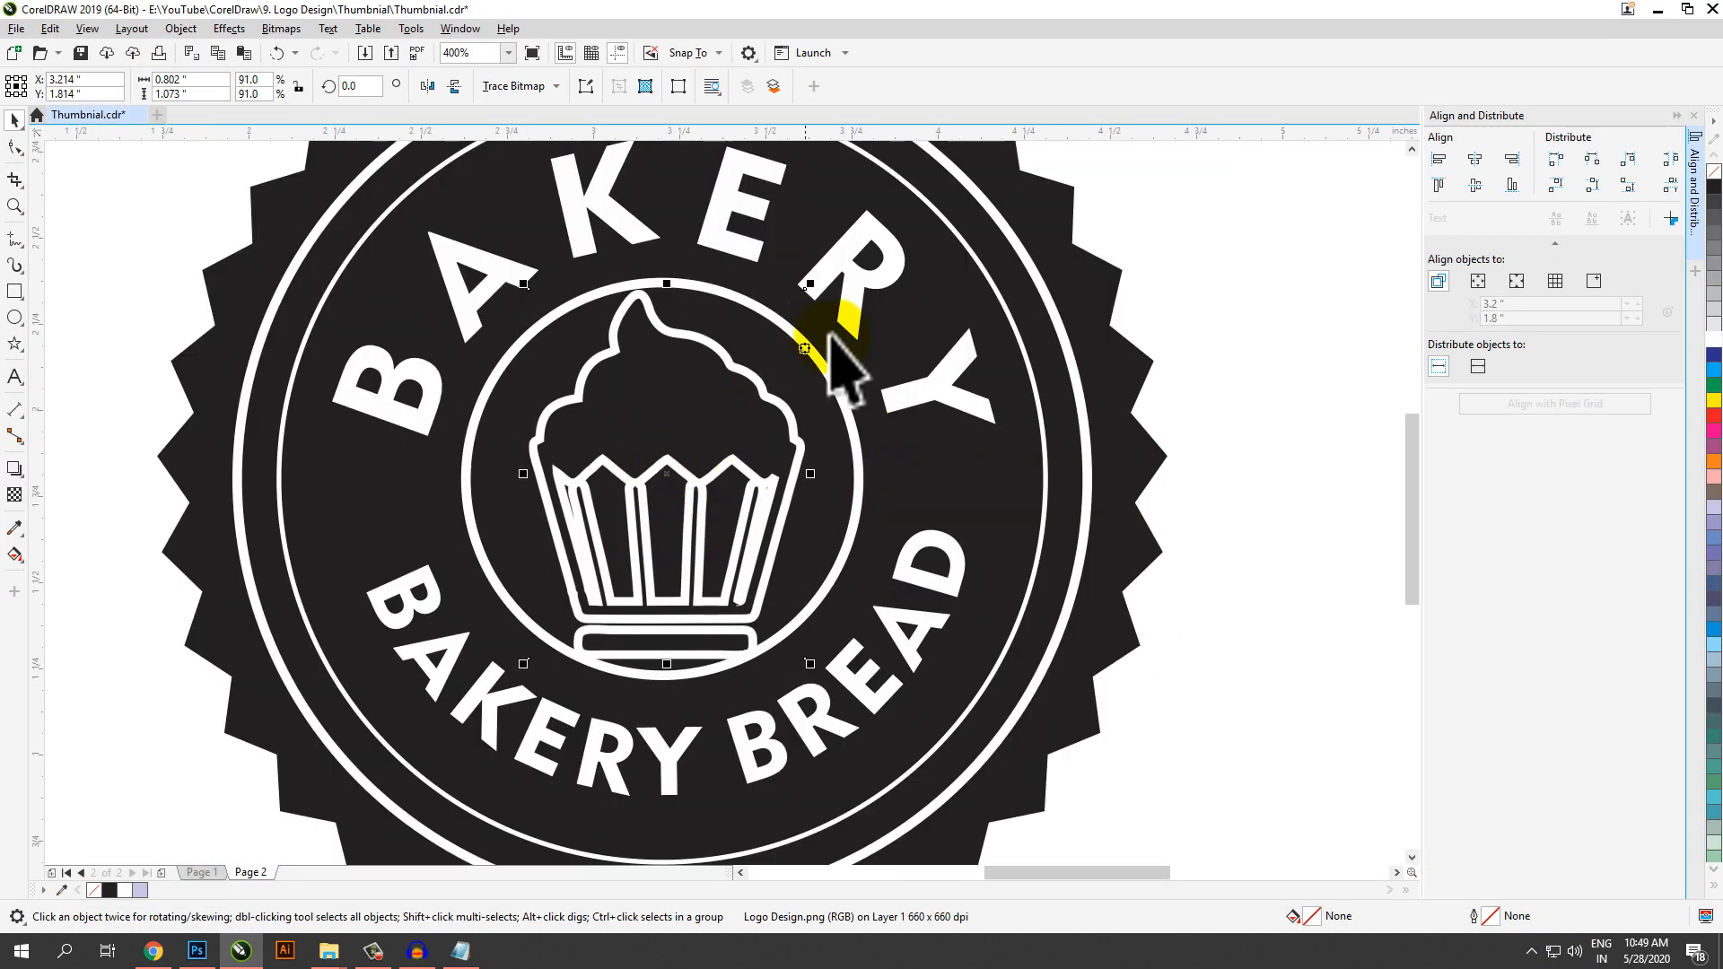
pyautogui.moveTo(813, 294); pyautogui.dragTo(816, 323)
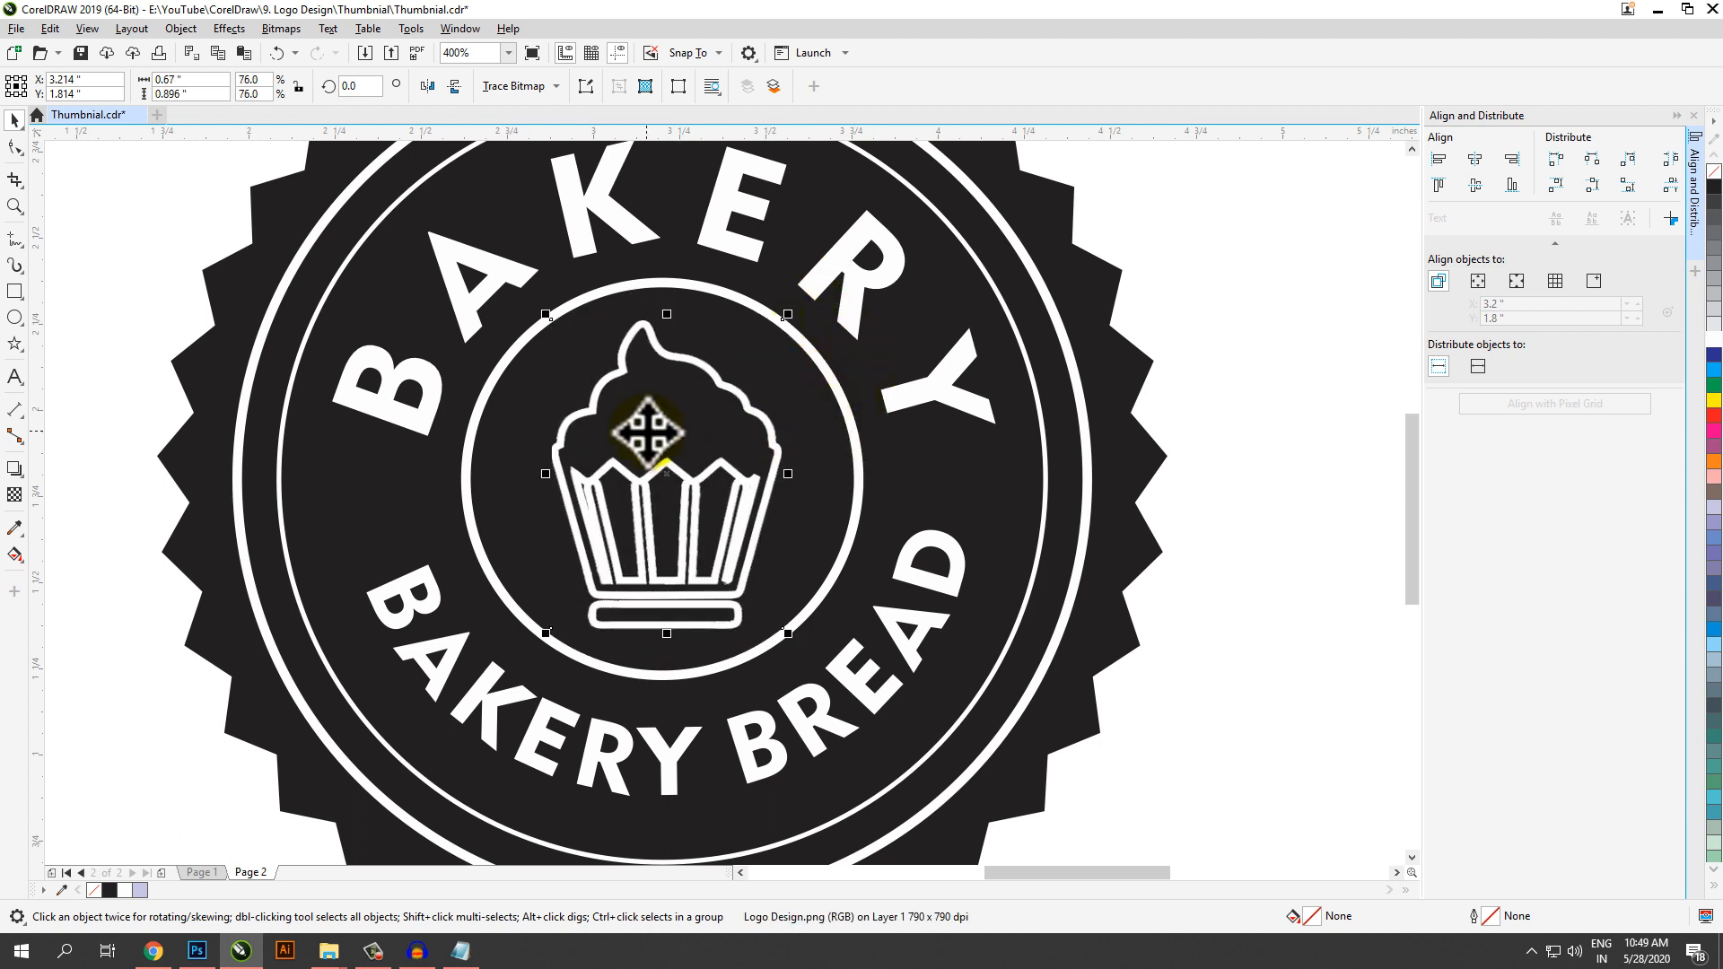
pyautogui.scroll(-1, 647, 432)
# Align the cupcake image with the centre of the innermost circle
pyautogui.click(987, 487)
pyautogui.moveTo(1002, 582); pyautogui.dragTo(524, 333)
pyautogui.click(1477, 160)
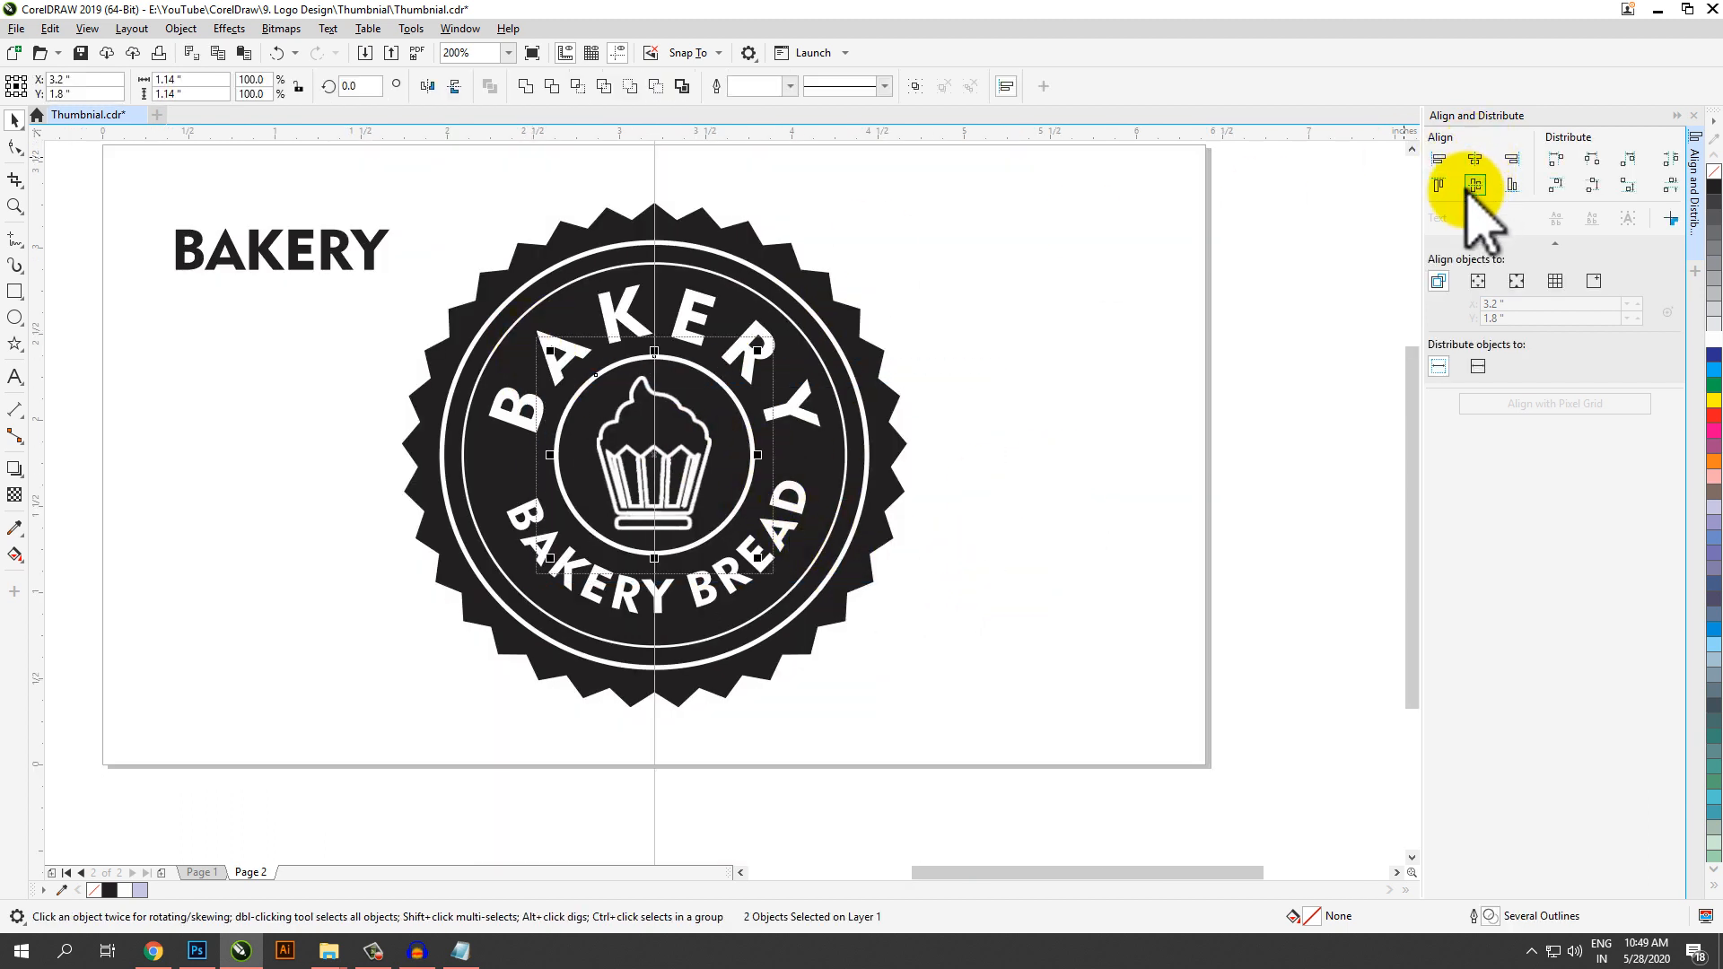
pyautogui.click(770, 406)
pyautogui.click(701, 439)
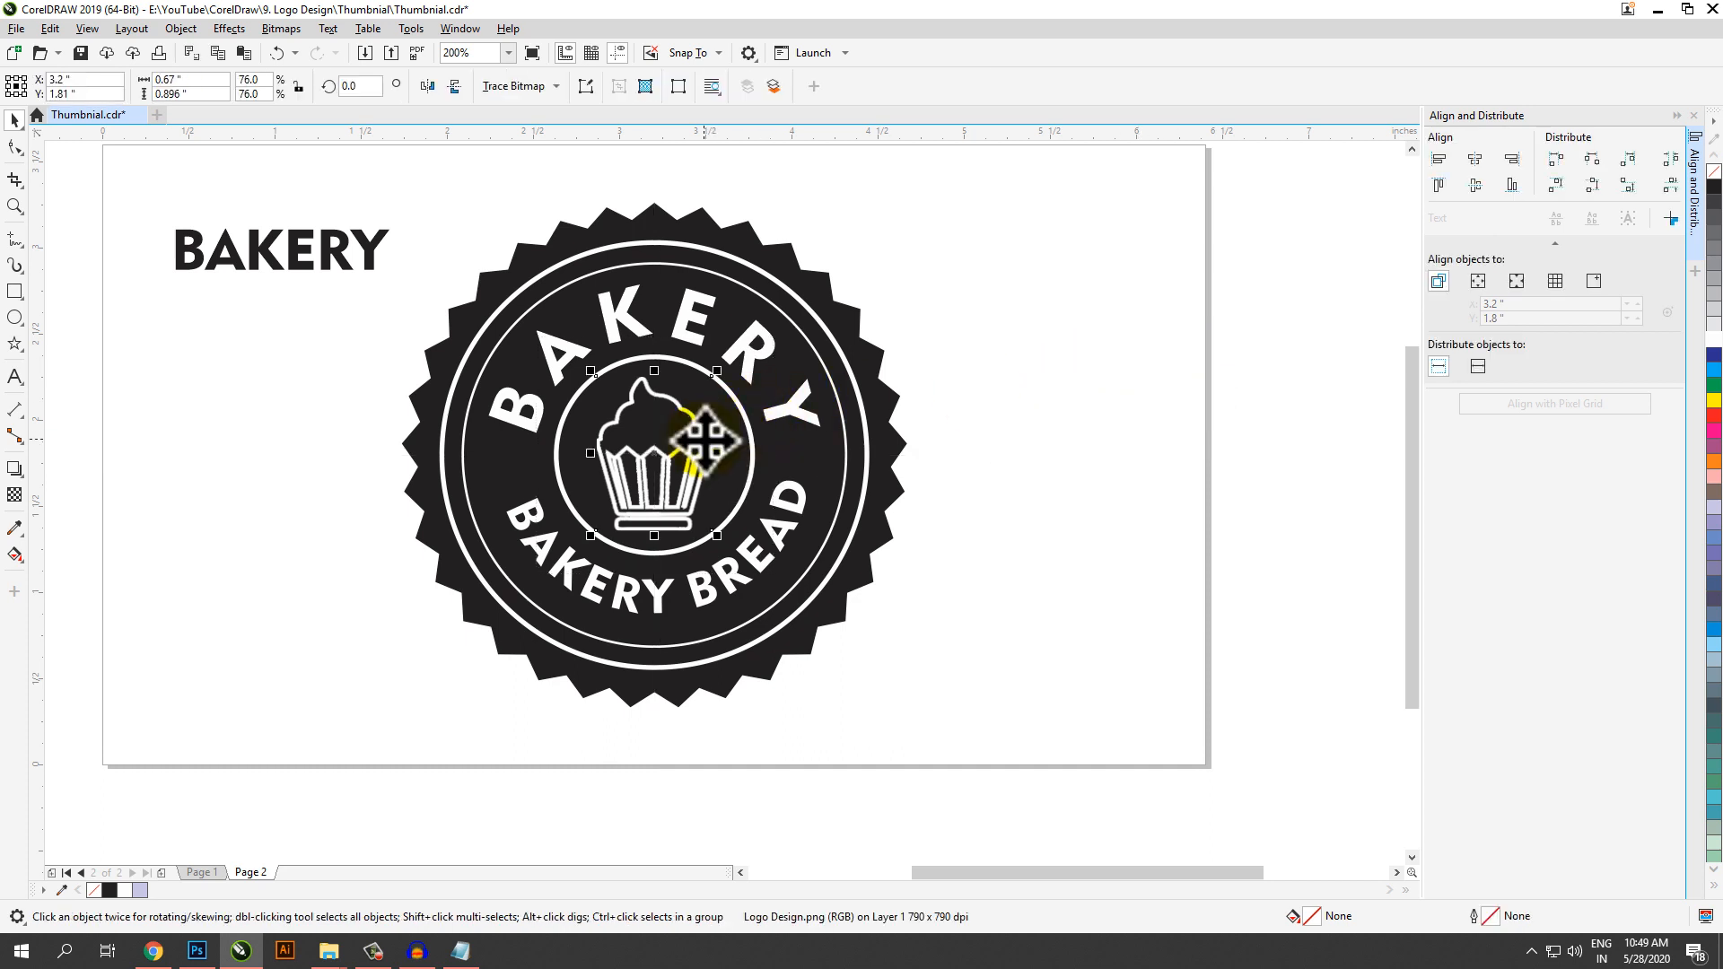
# Delete the spare BAKERY text beside the badge
pyautogui.click(370, 251)
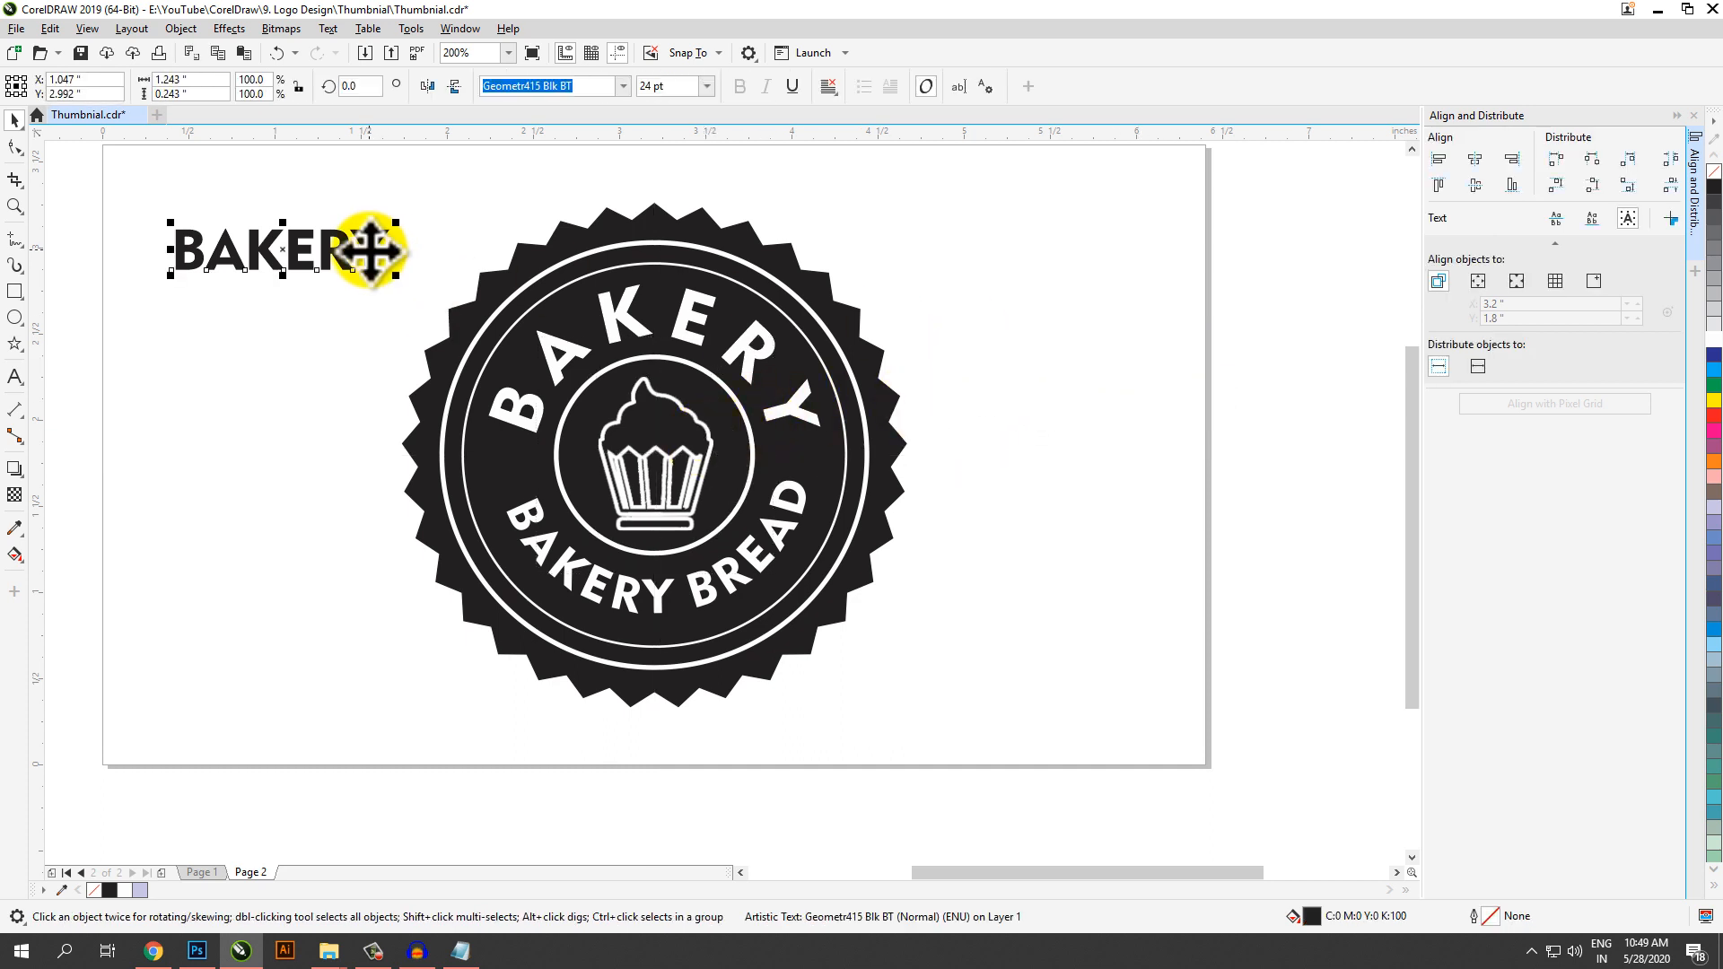
pyautogui.press('Delete')
pyautogui.scroll(-1, 648, 396)
# Show the badge enlarged in a full-screen preview
pyautogui.press('z')
pyautogui.moveTo(512, 272); pyautogui.dragTo(789, 564)
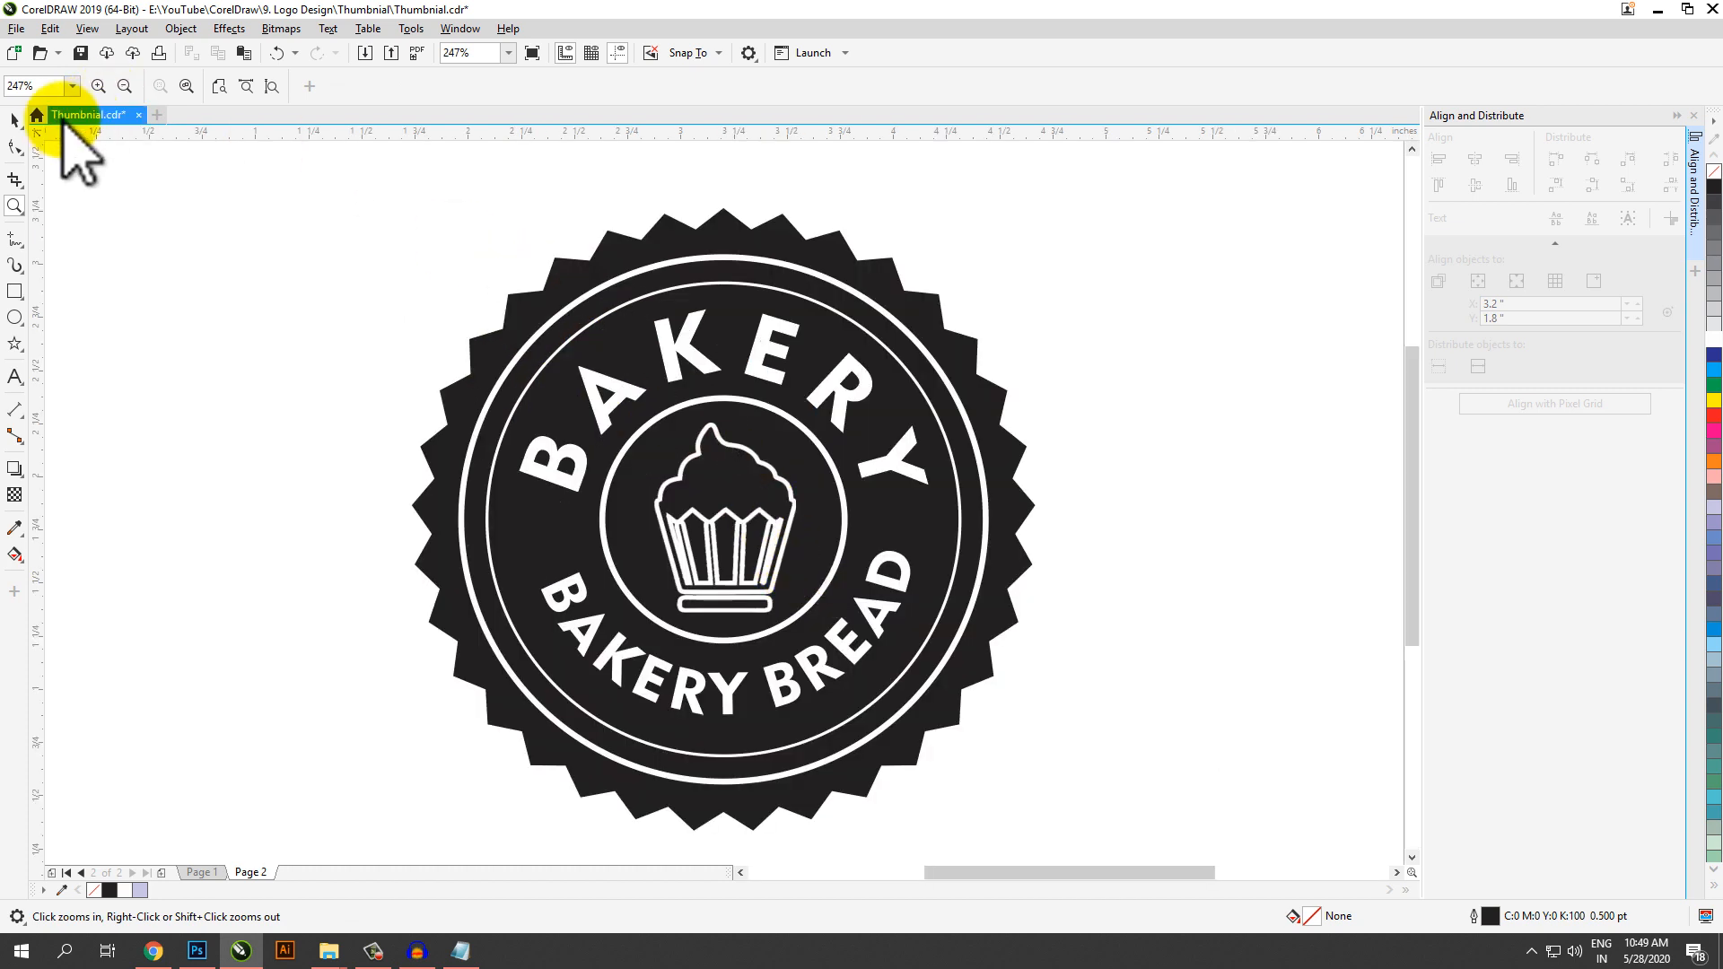
pyautogui.click(14, 120)
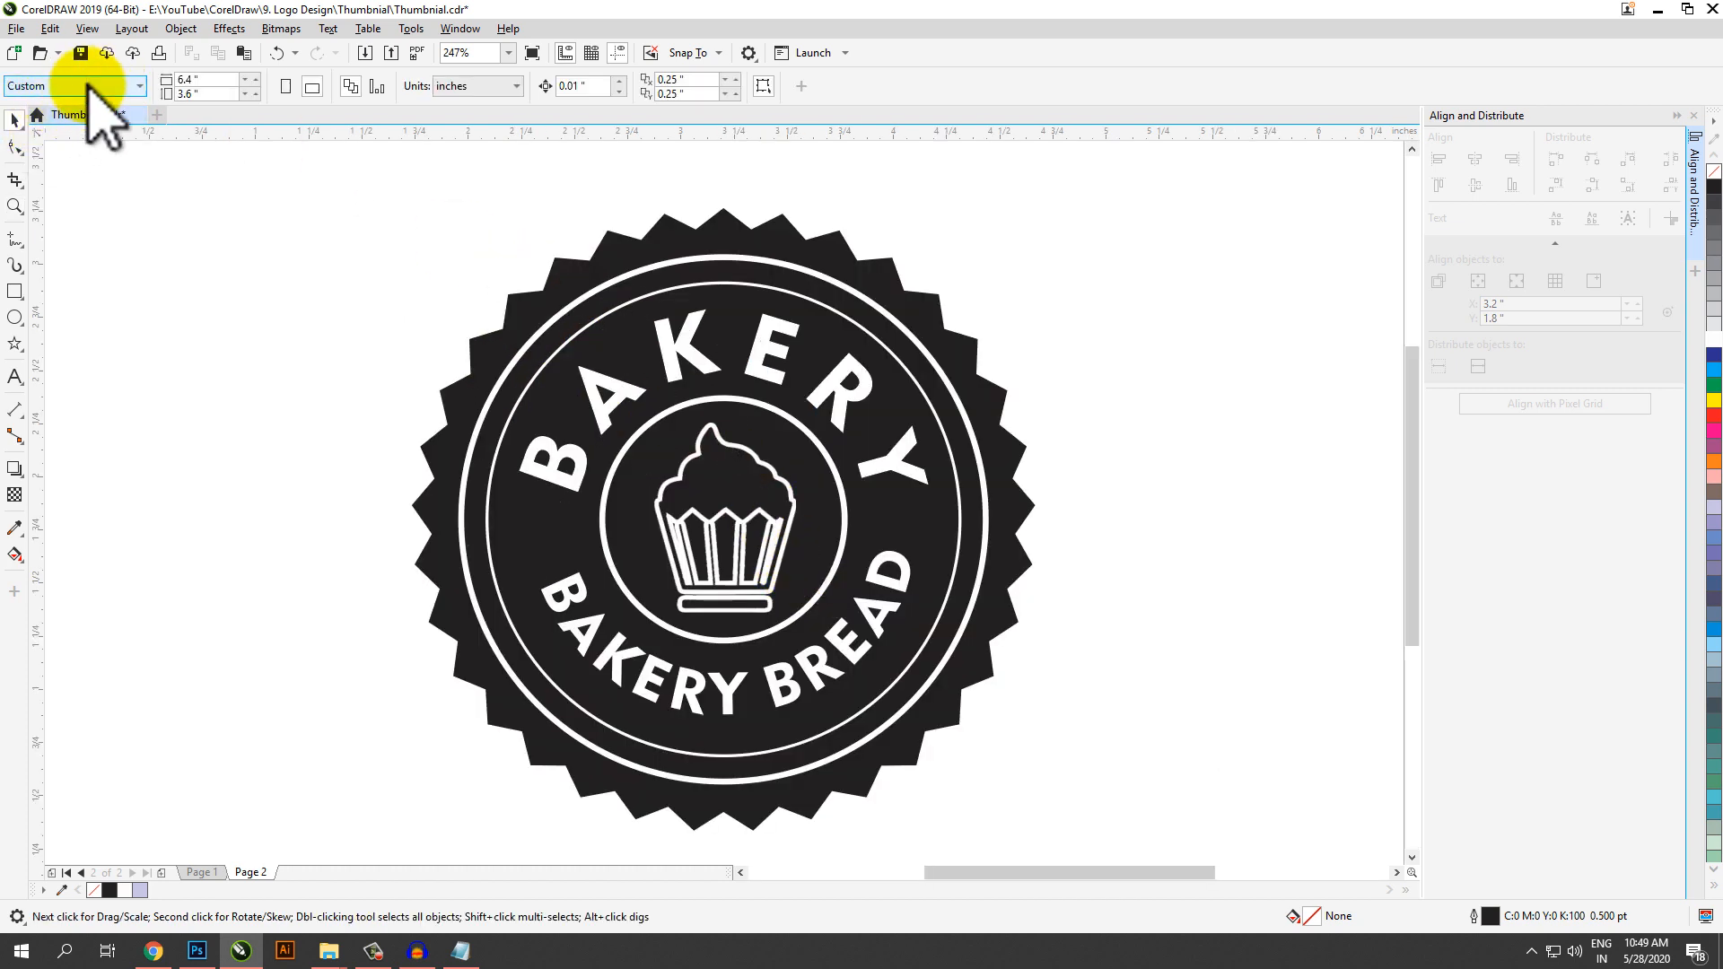
pyautogui.click(101, 31)
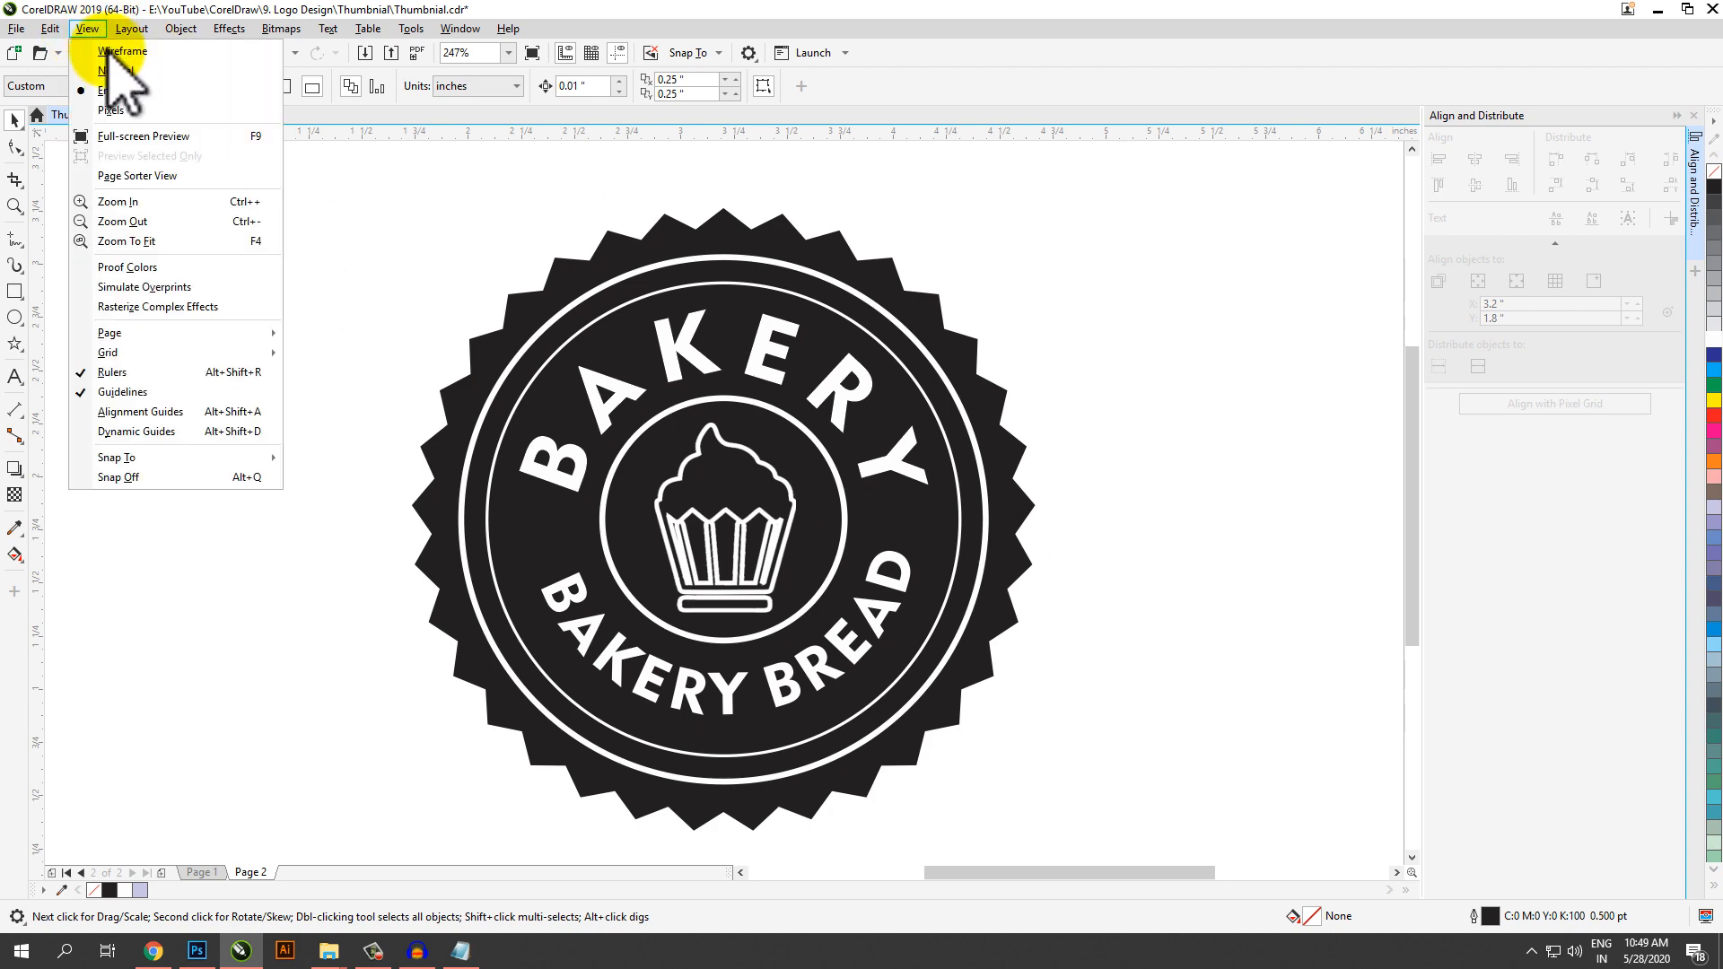
pyautogui.click(143, 132)
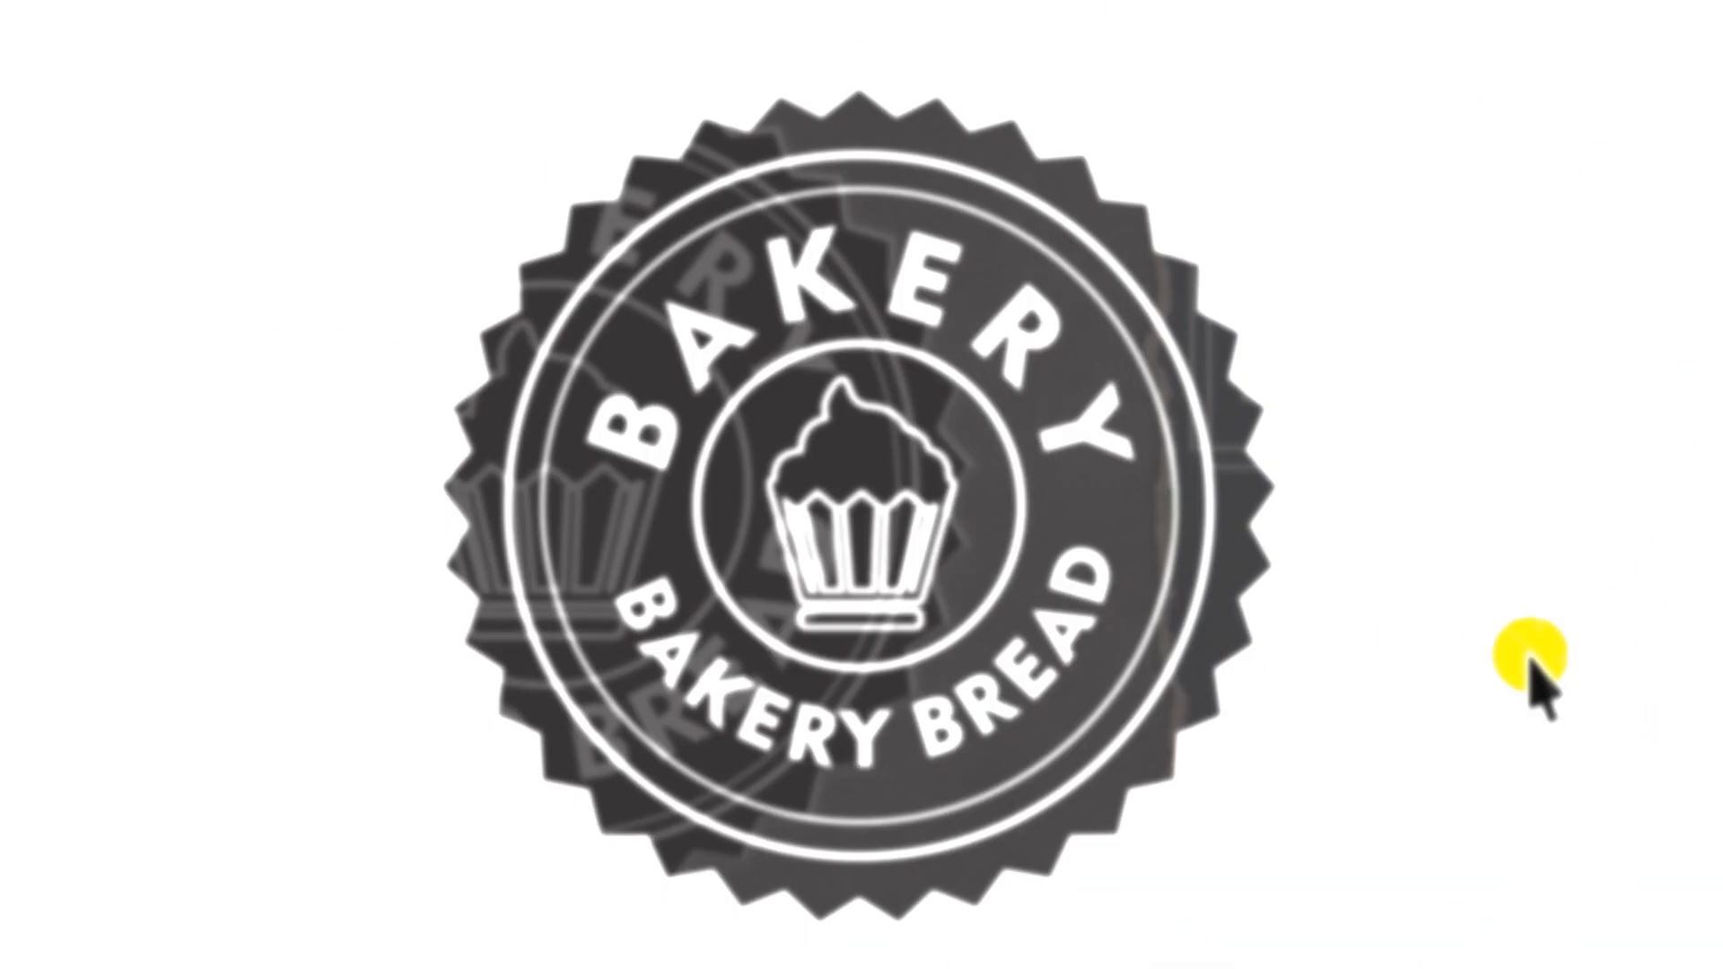